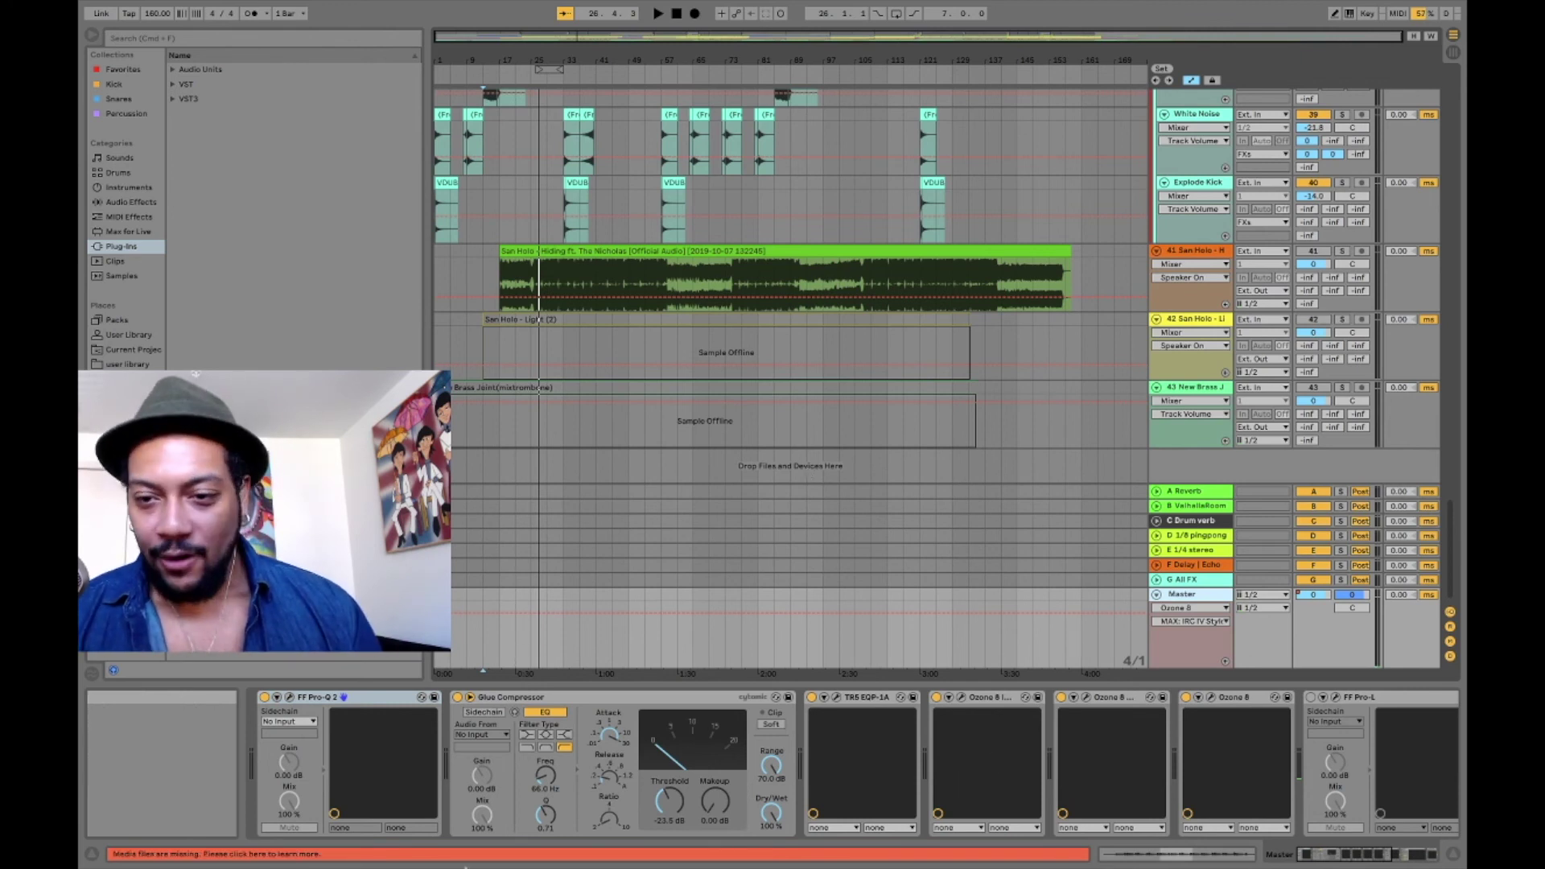
- Open FF Pro-Q 2 on the Master track and examine the low-cut band, its slope and the processing mode
click(289, 698)
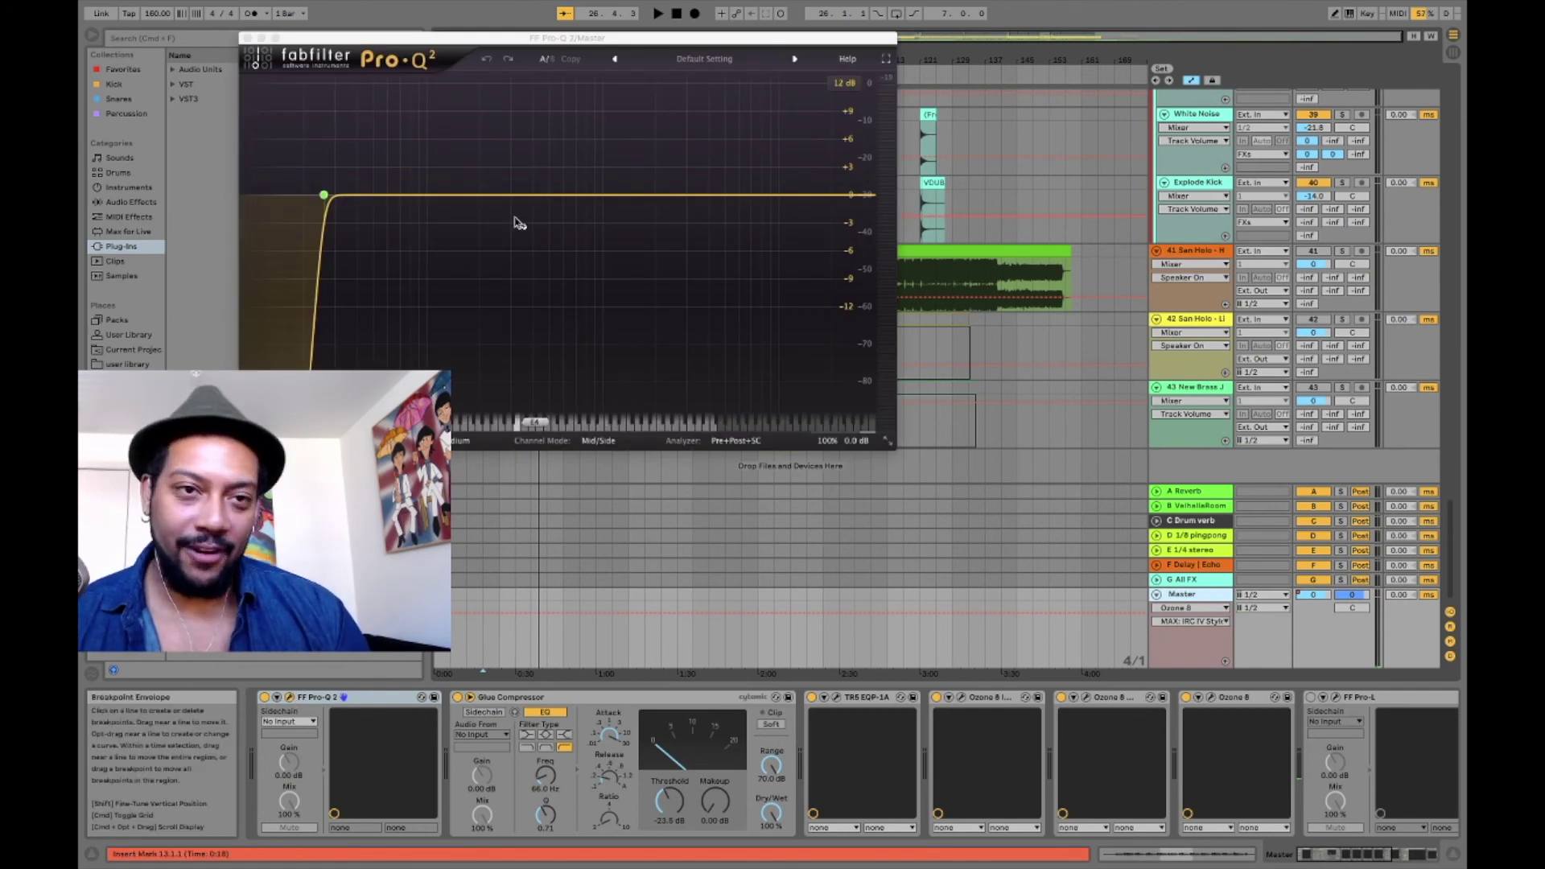
click(326, 198)
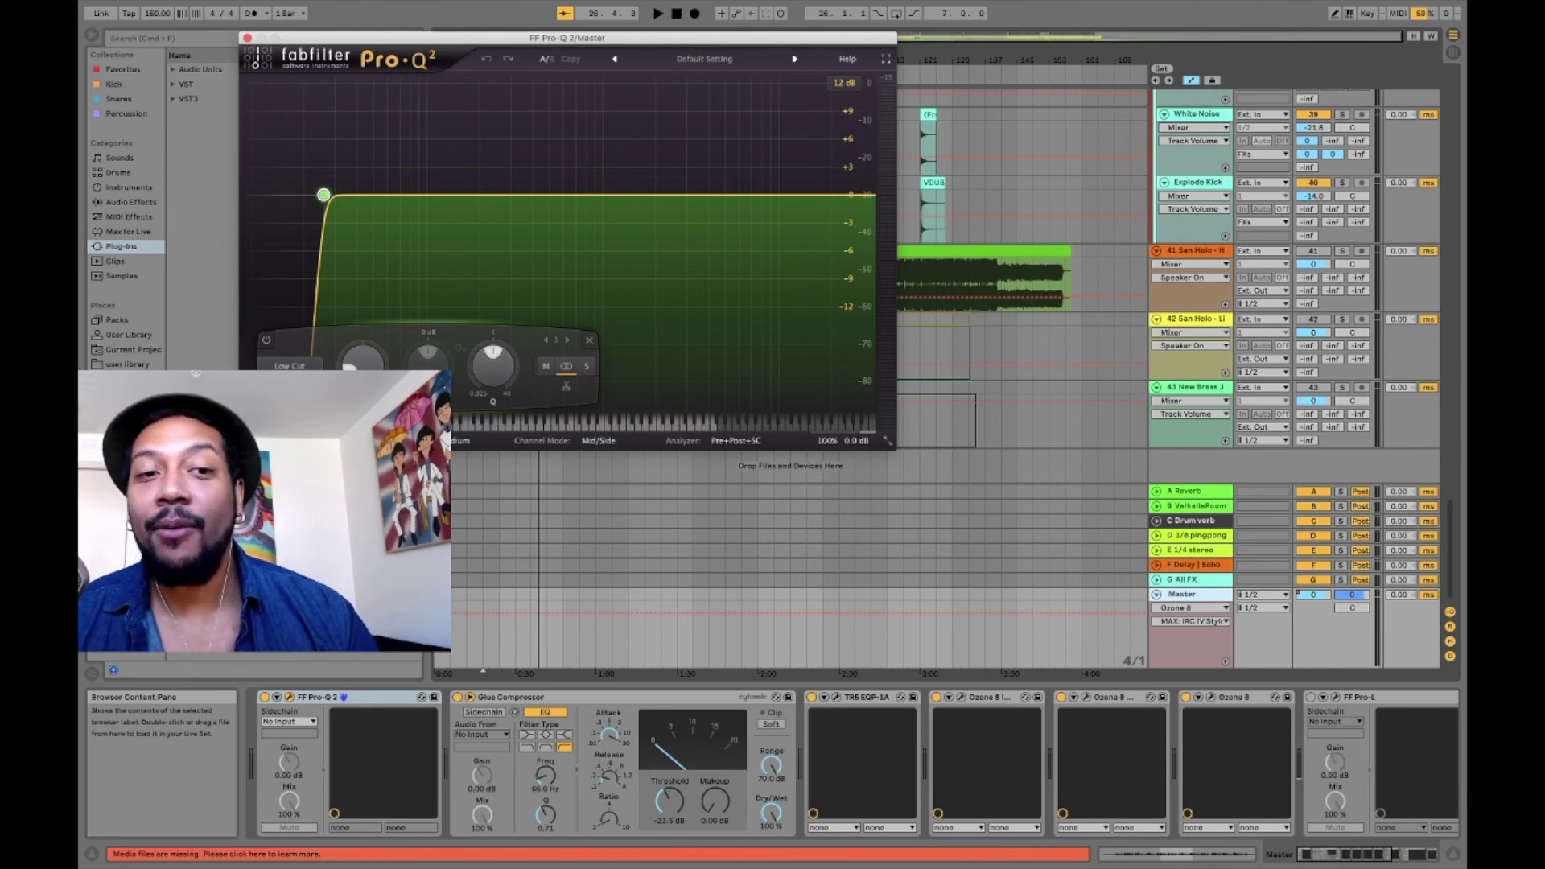
click(327, 348)
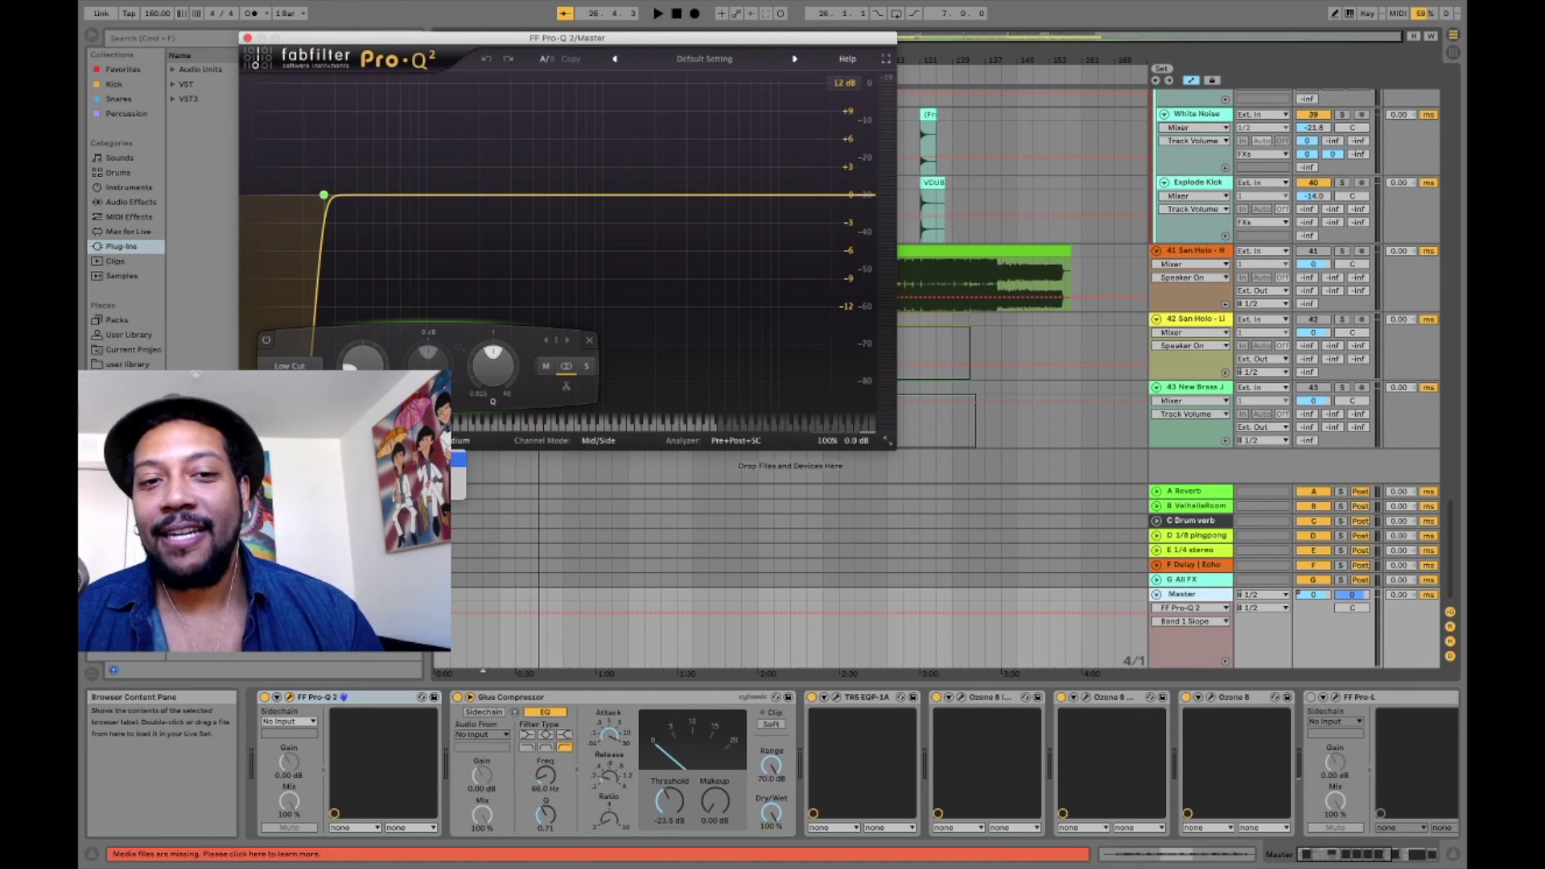
click(481, 440)
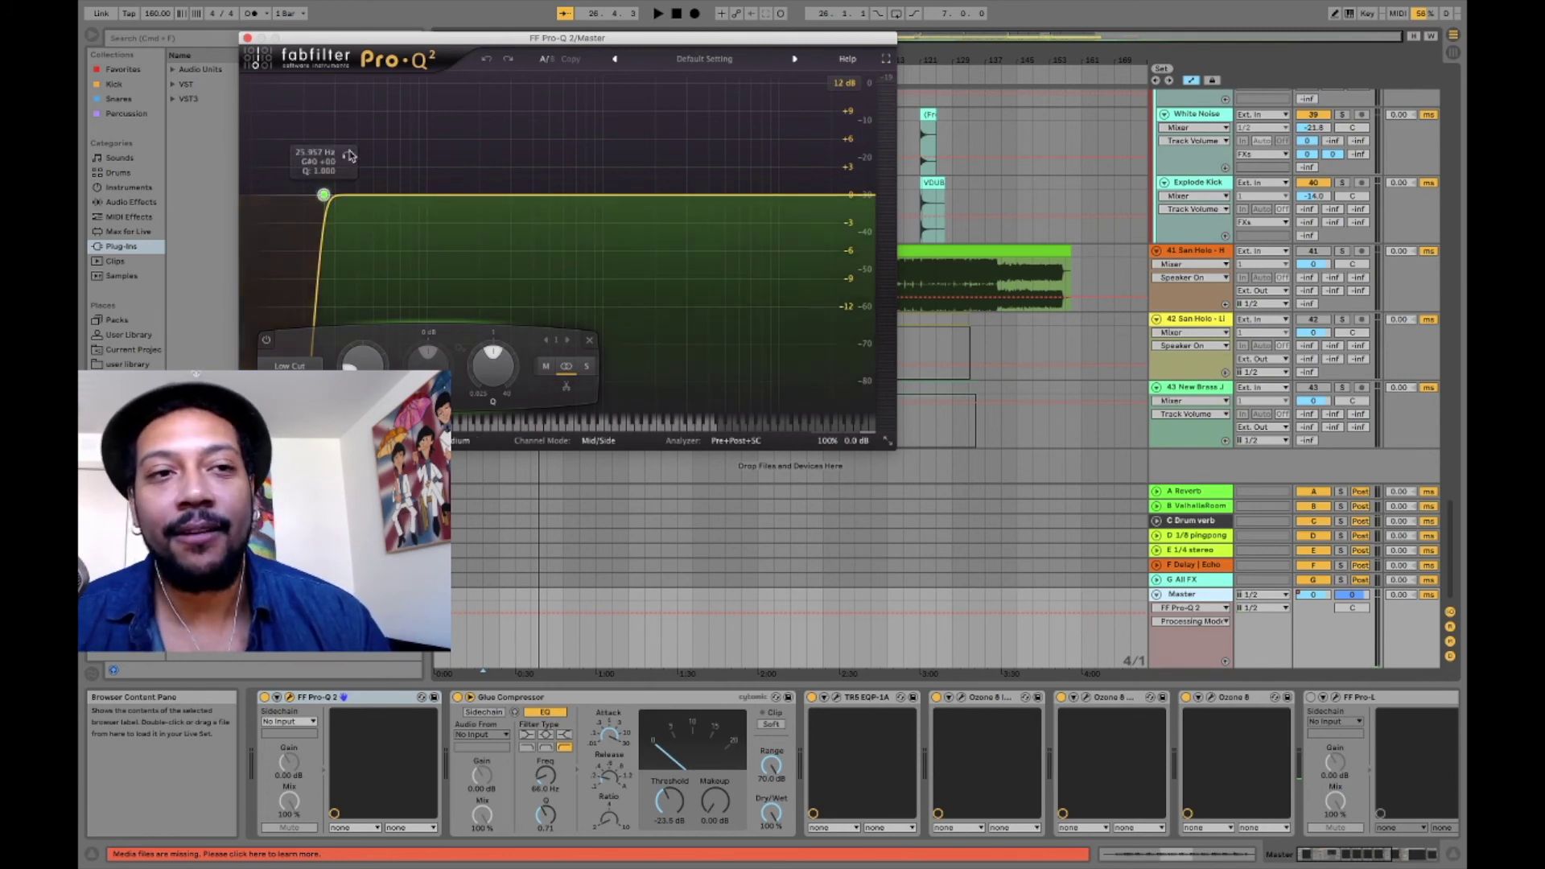
click(248, 38)
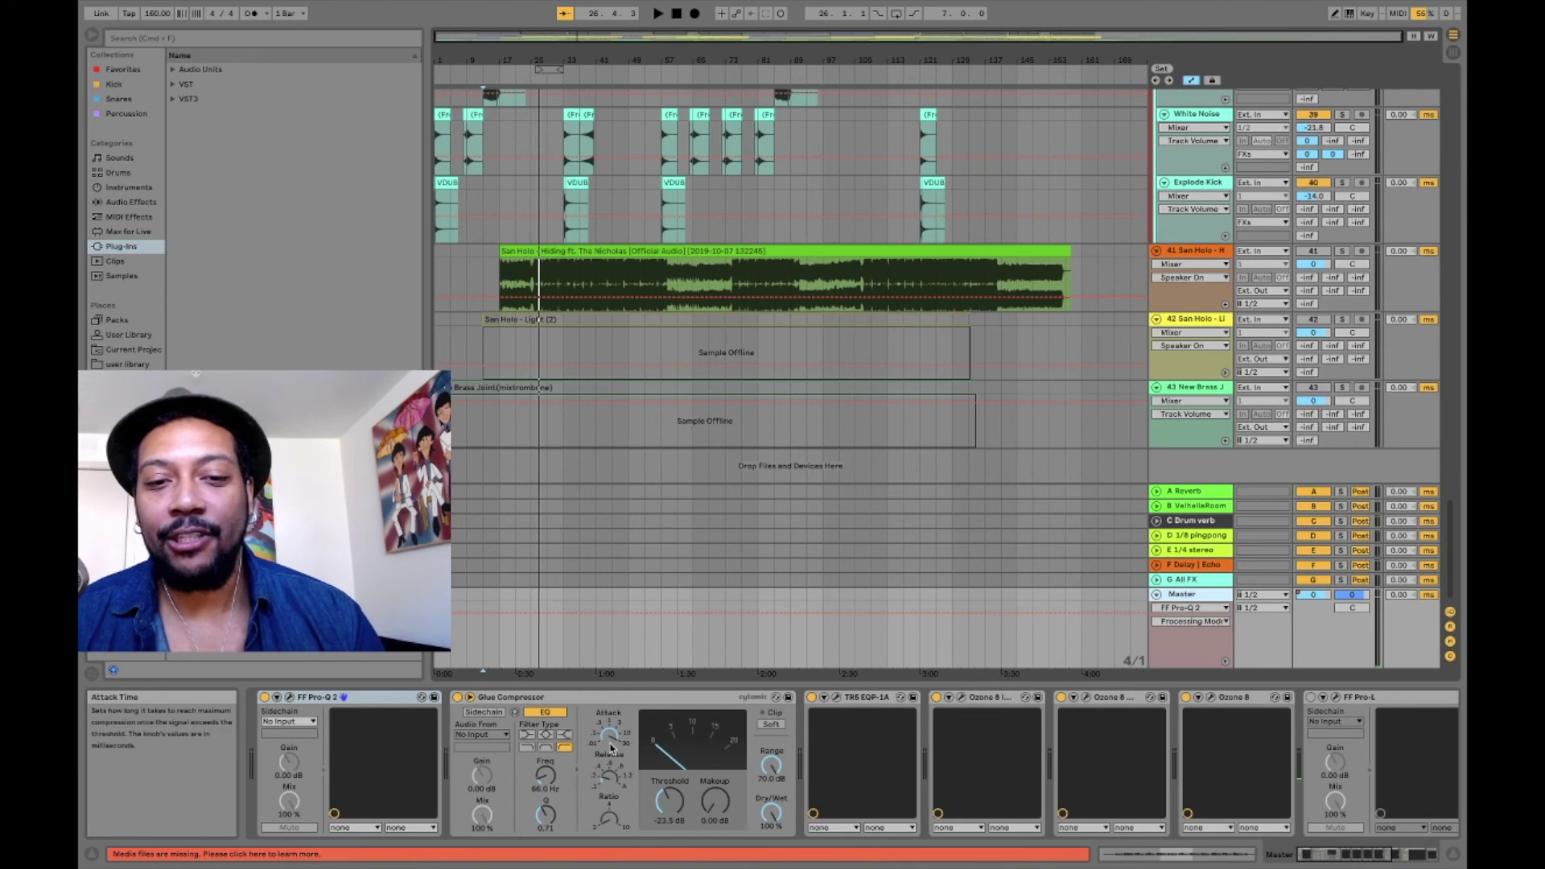
- Deactivate the Glue Compressor, TR5 EQP-1A and all three Ozone 8 devices on the Master track, leaving FF Pro-Q 2 on
click(376, 697)
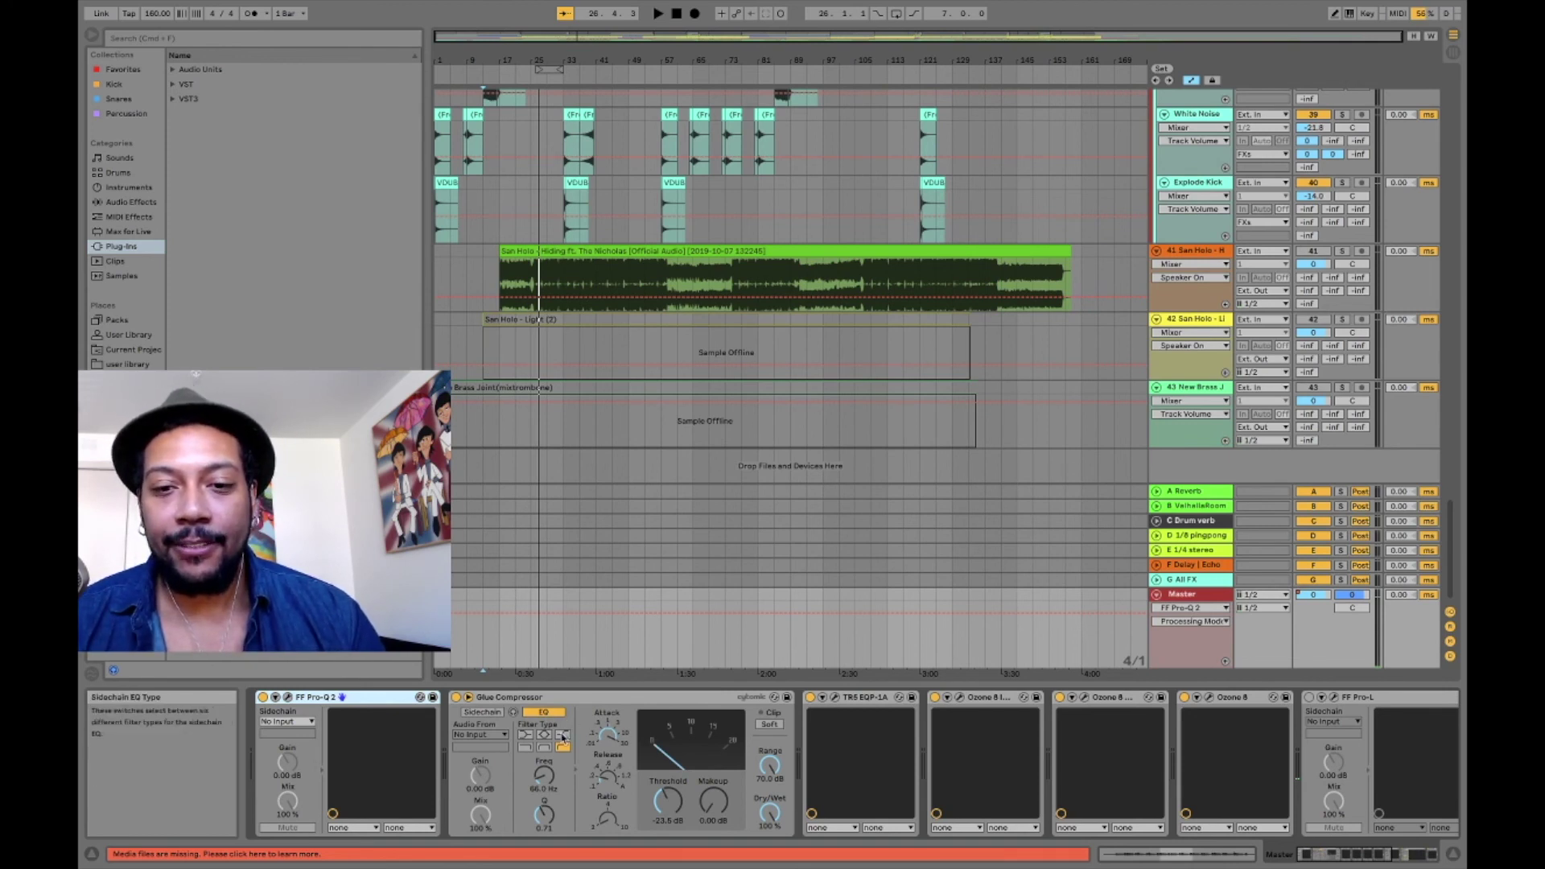
click(455, 697)
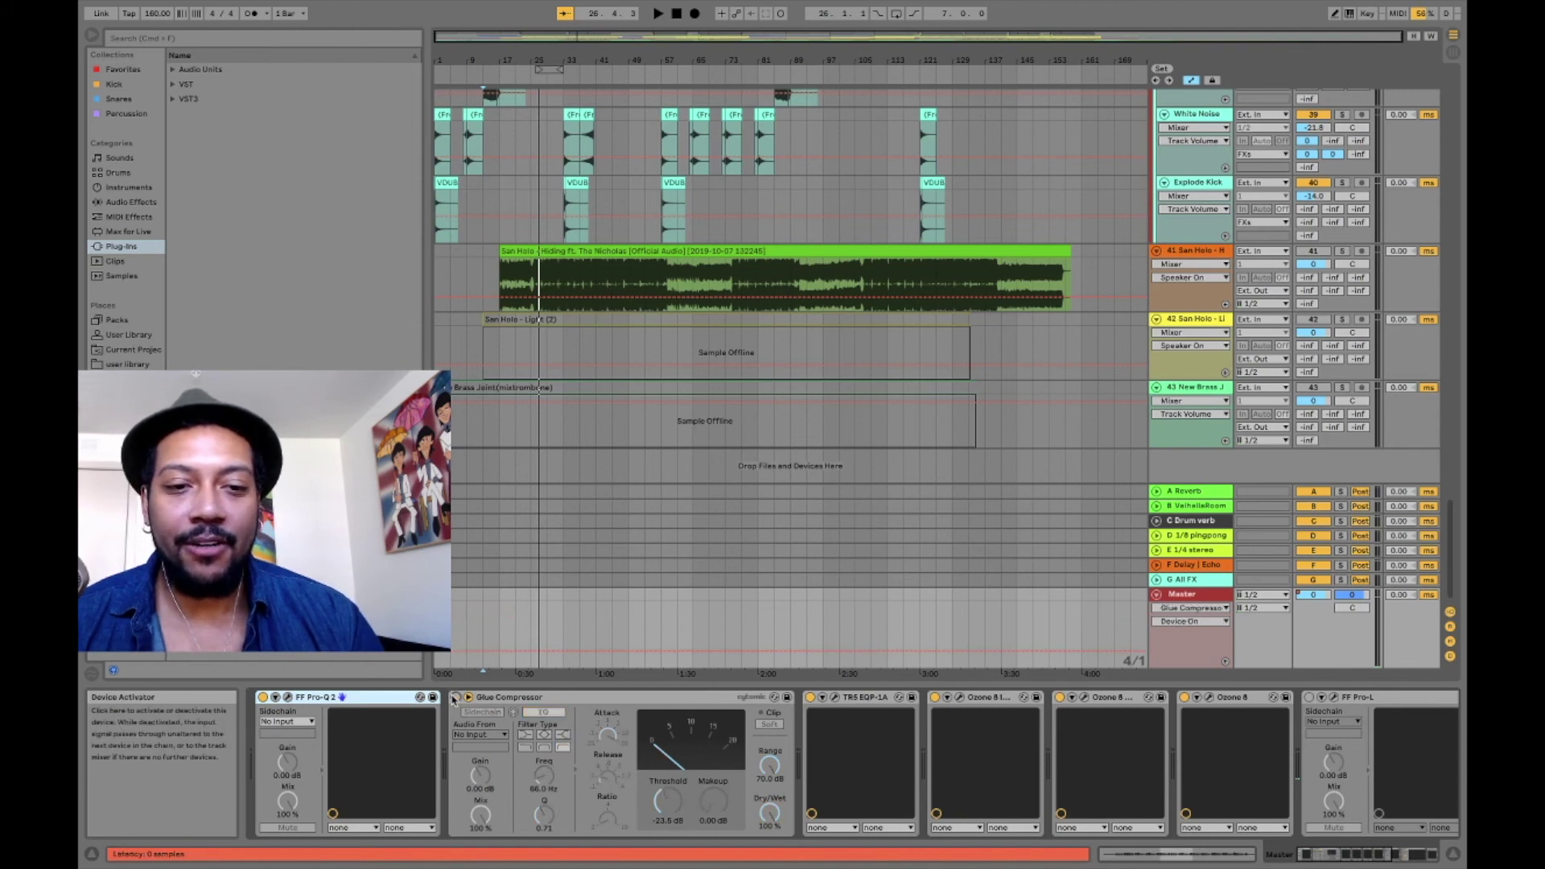
click(810, 697)
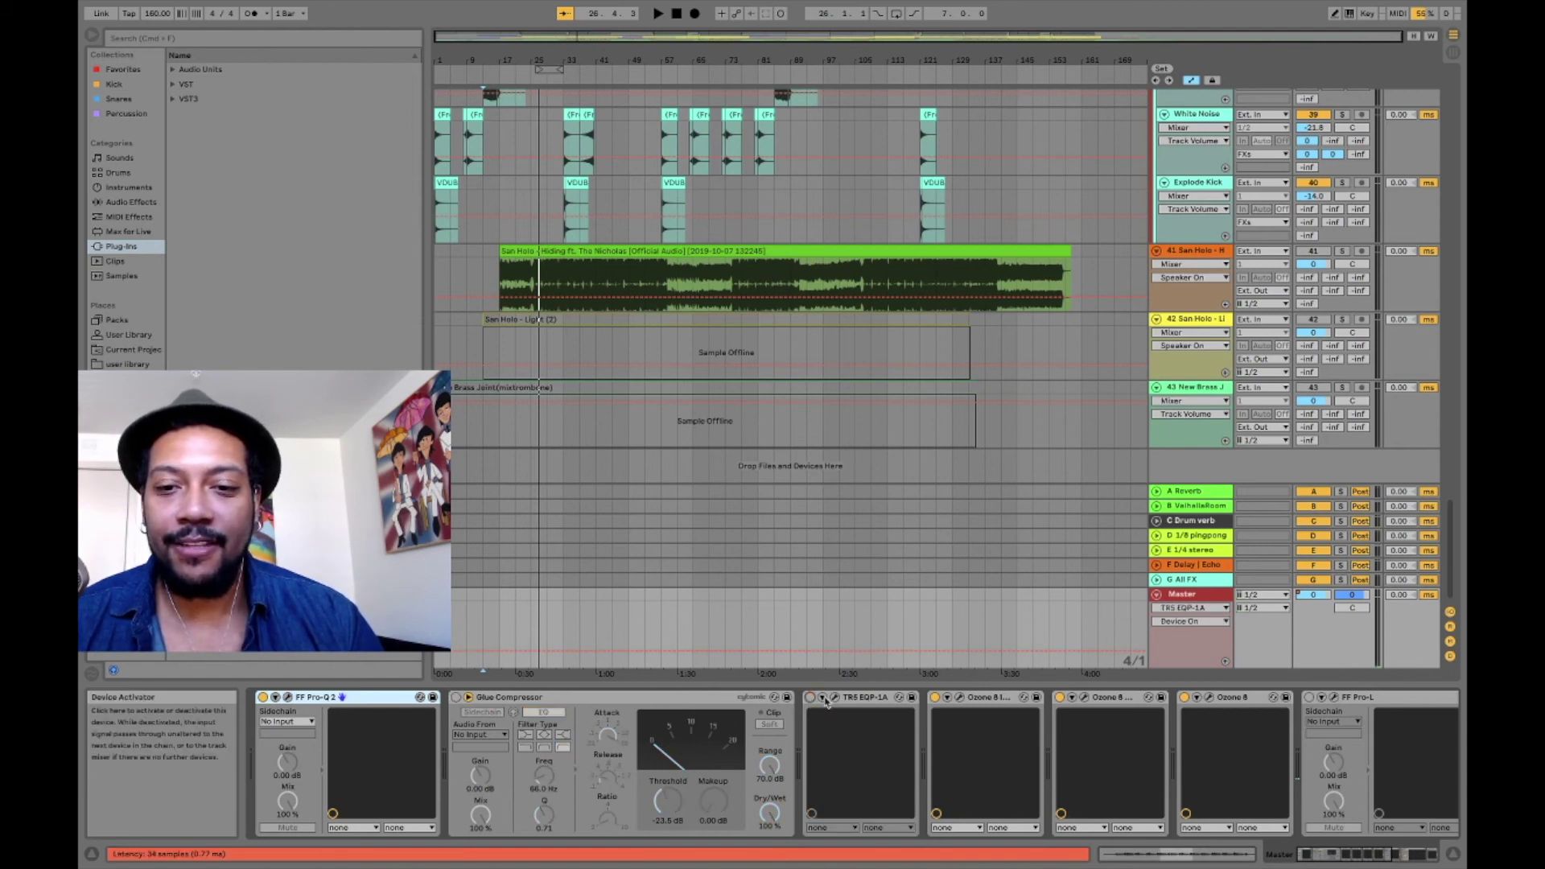
click(935, 697)
click(1060, 697)
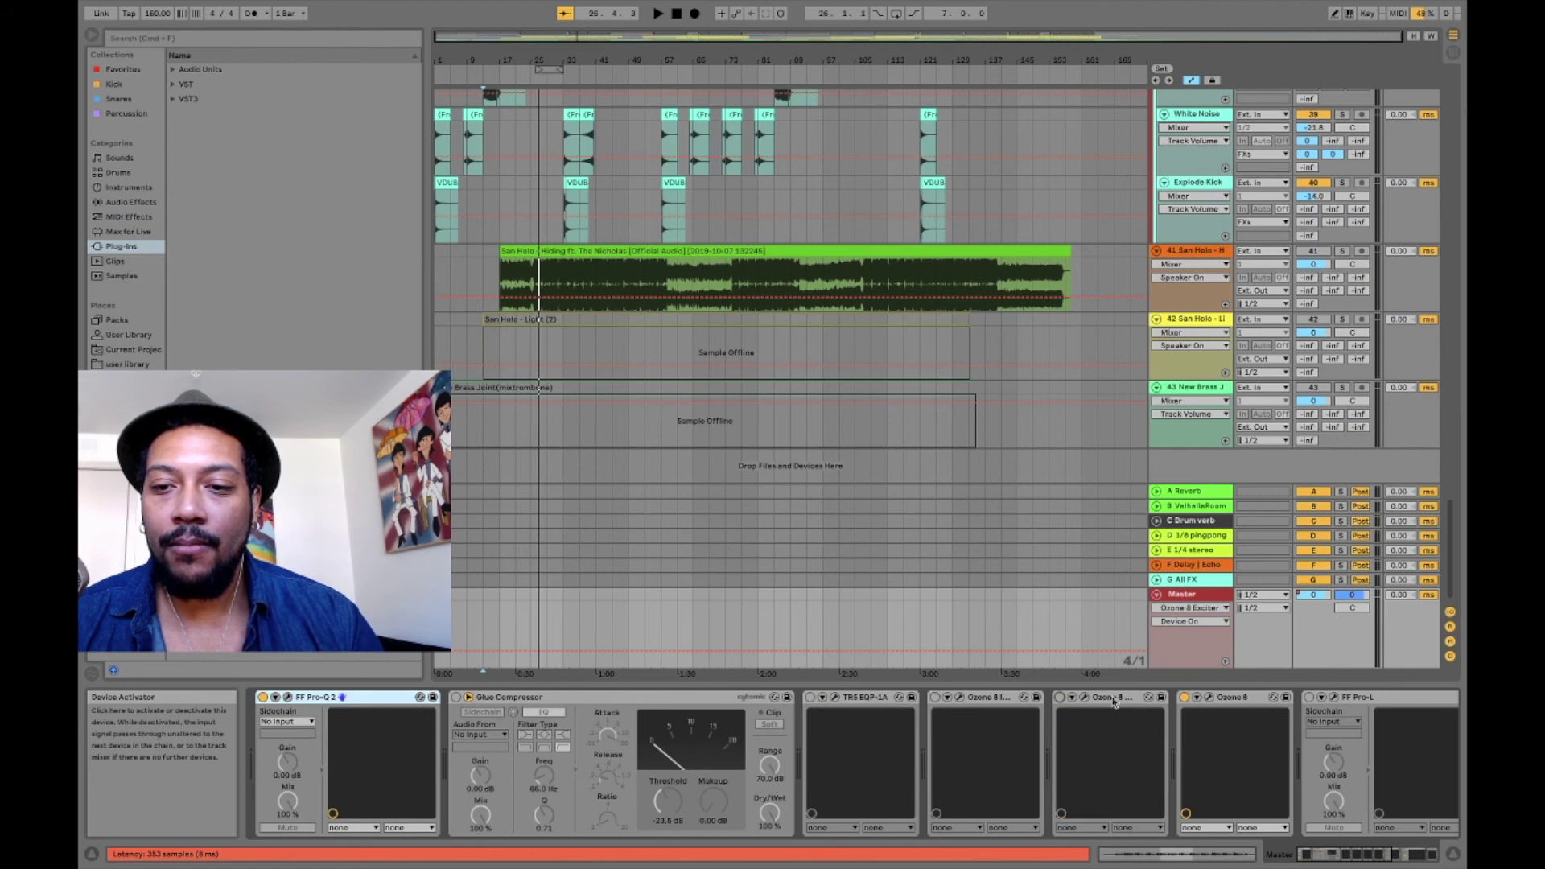
click(1185, 697)
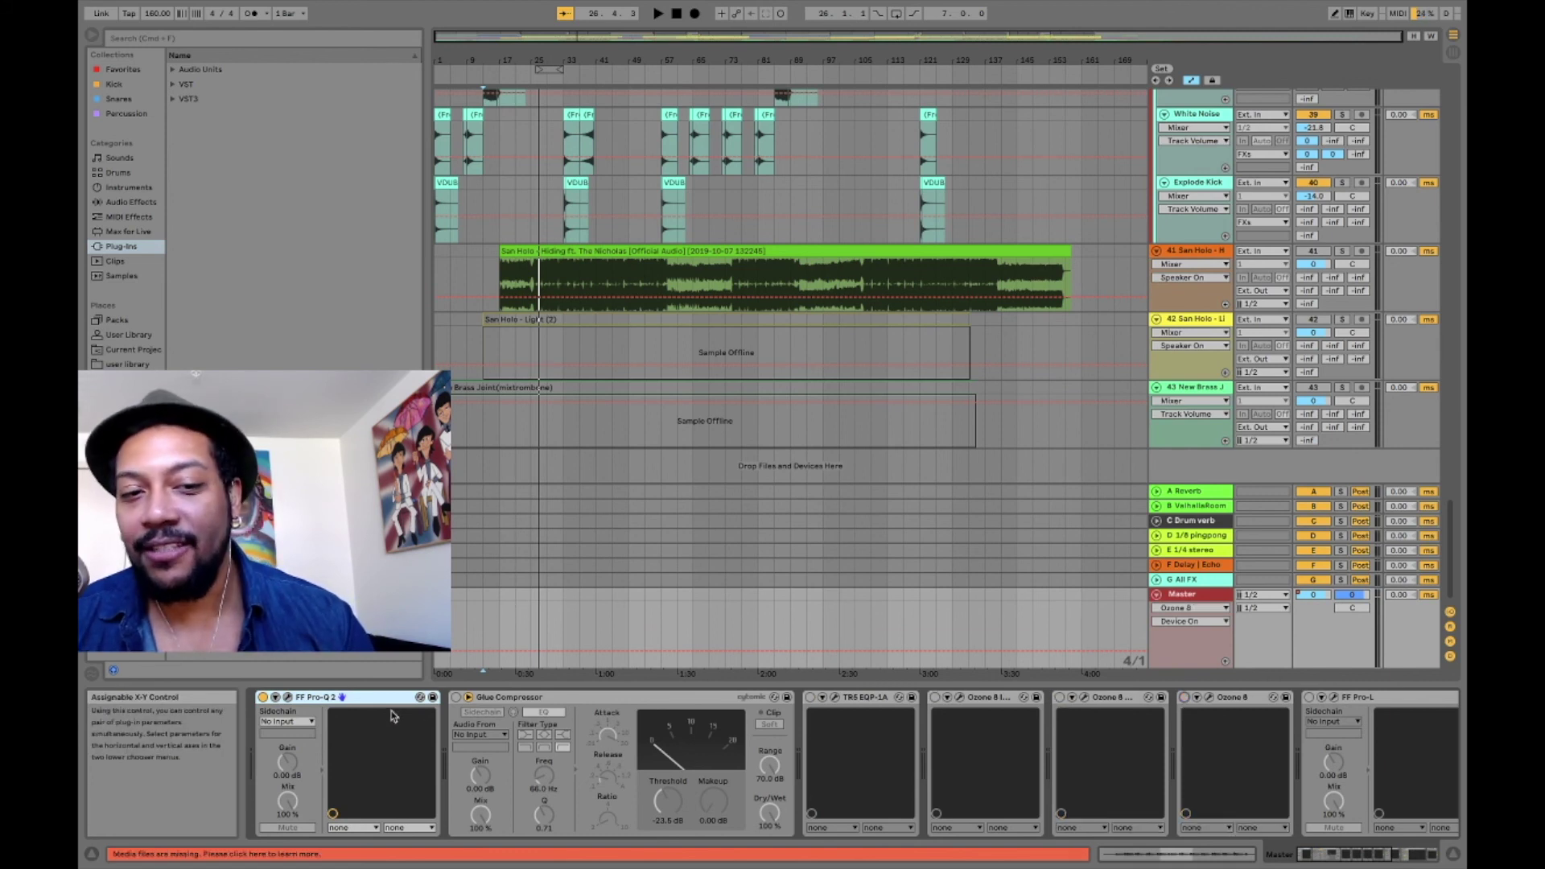
- Play the song with the FF Pro-Q 2 window open and compare the sound with the EQ bypassed and active
click(289, 698)
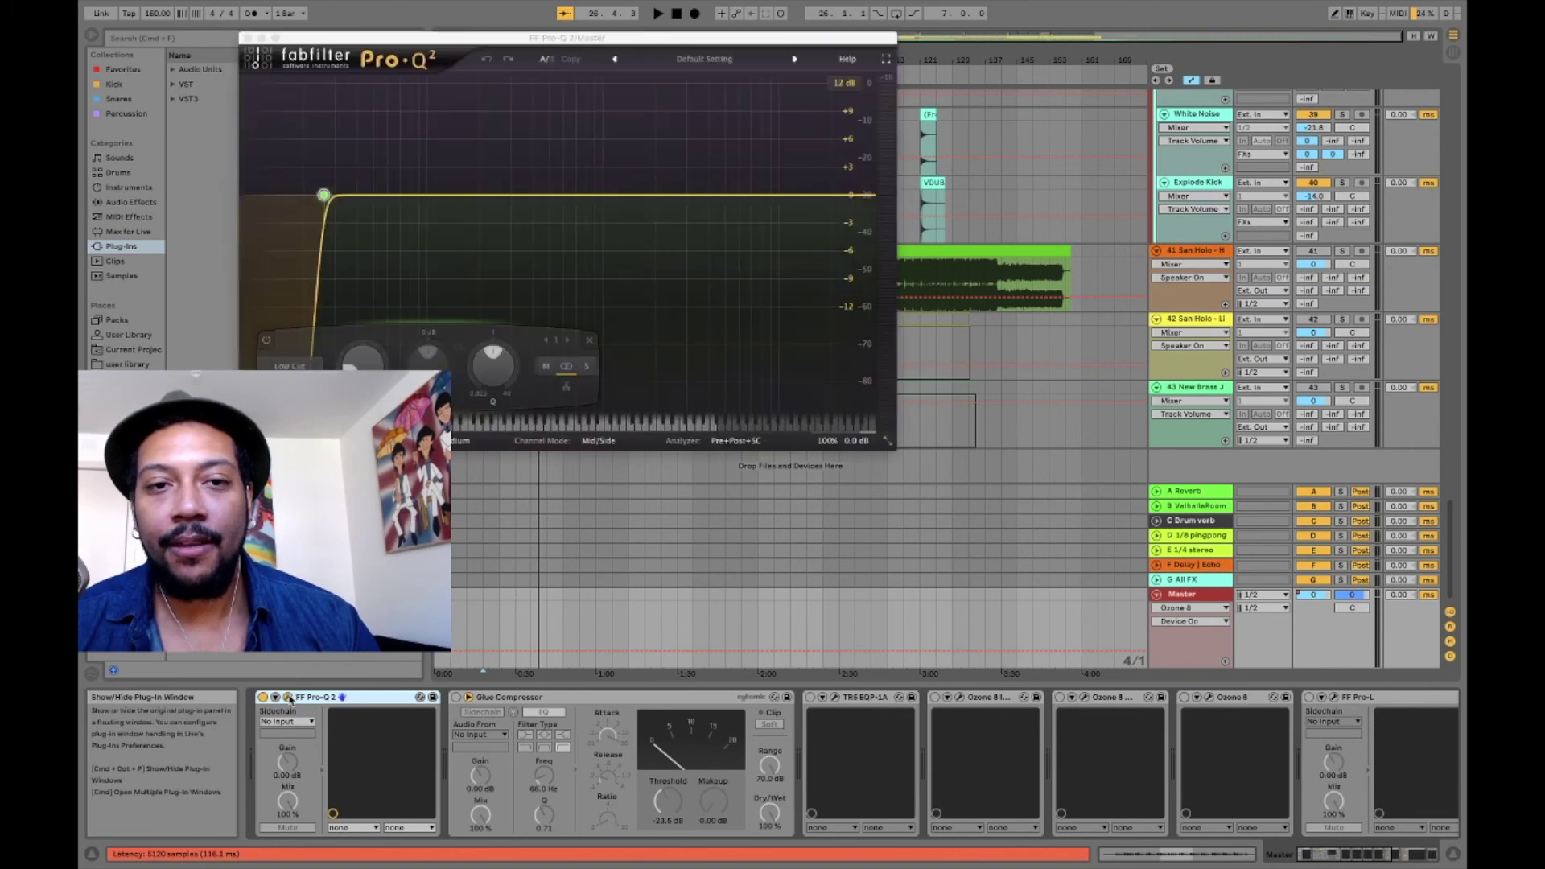
key(space)
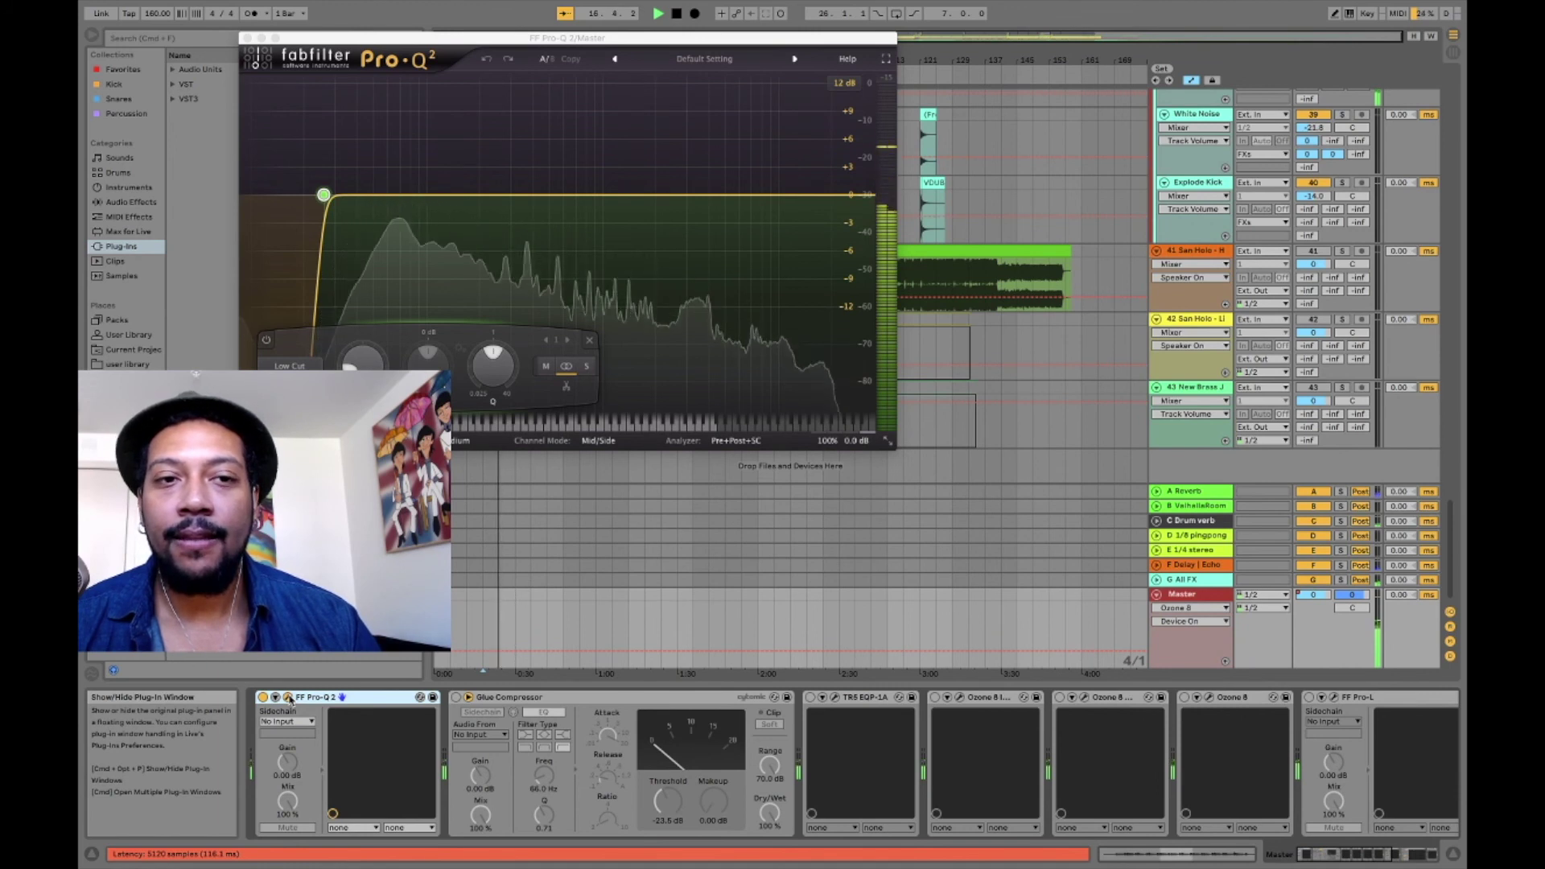
key(space)
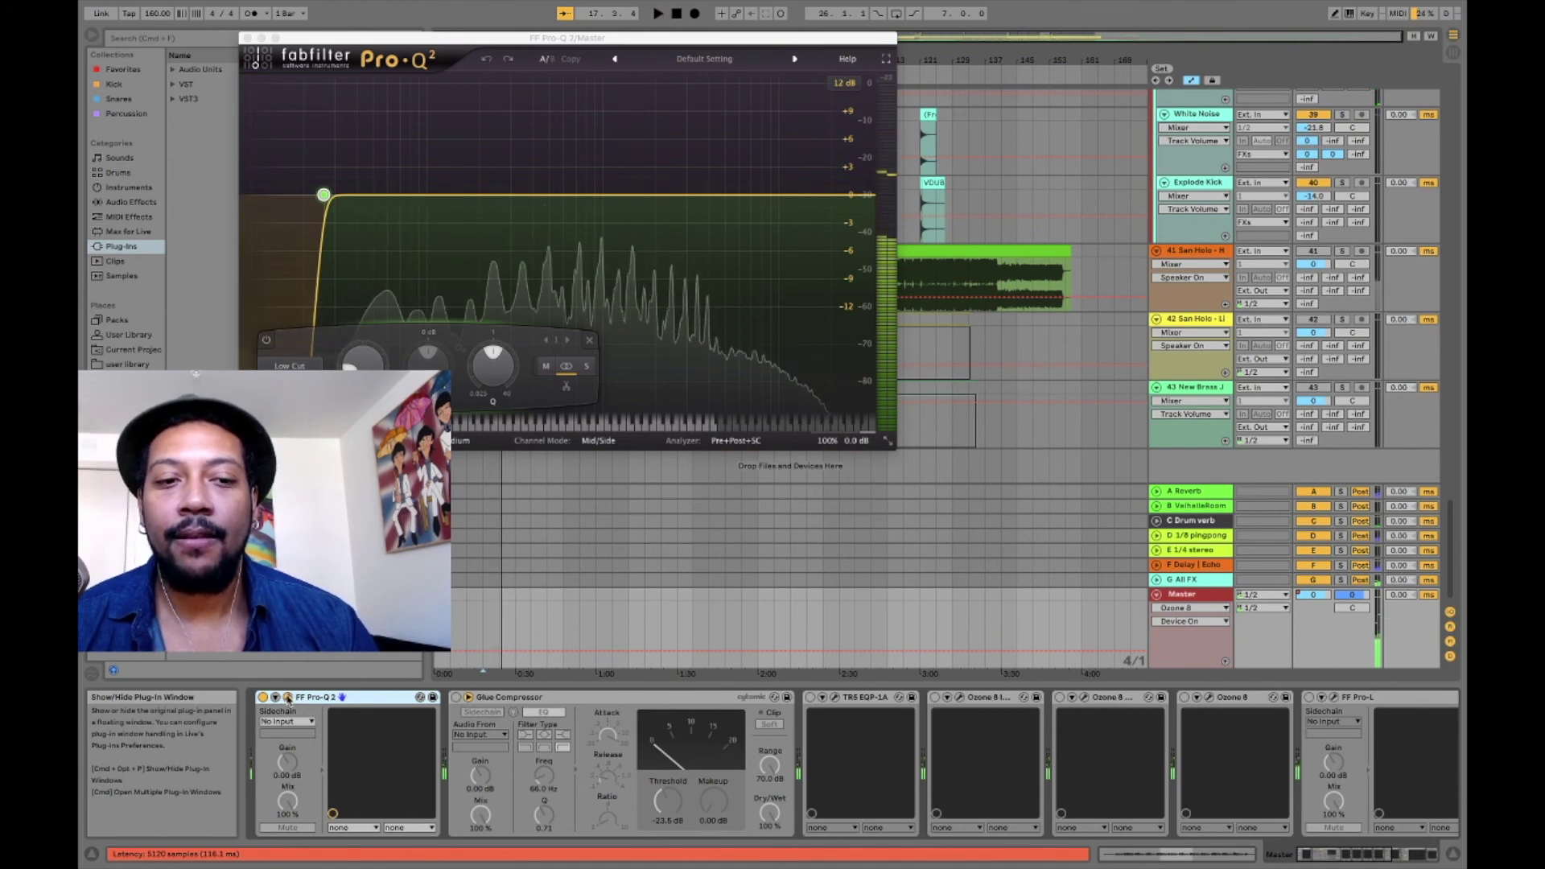
click(263, 699)
key(space)
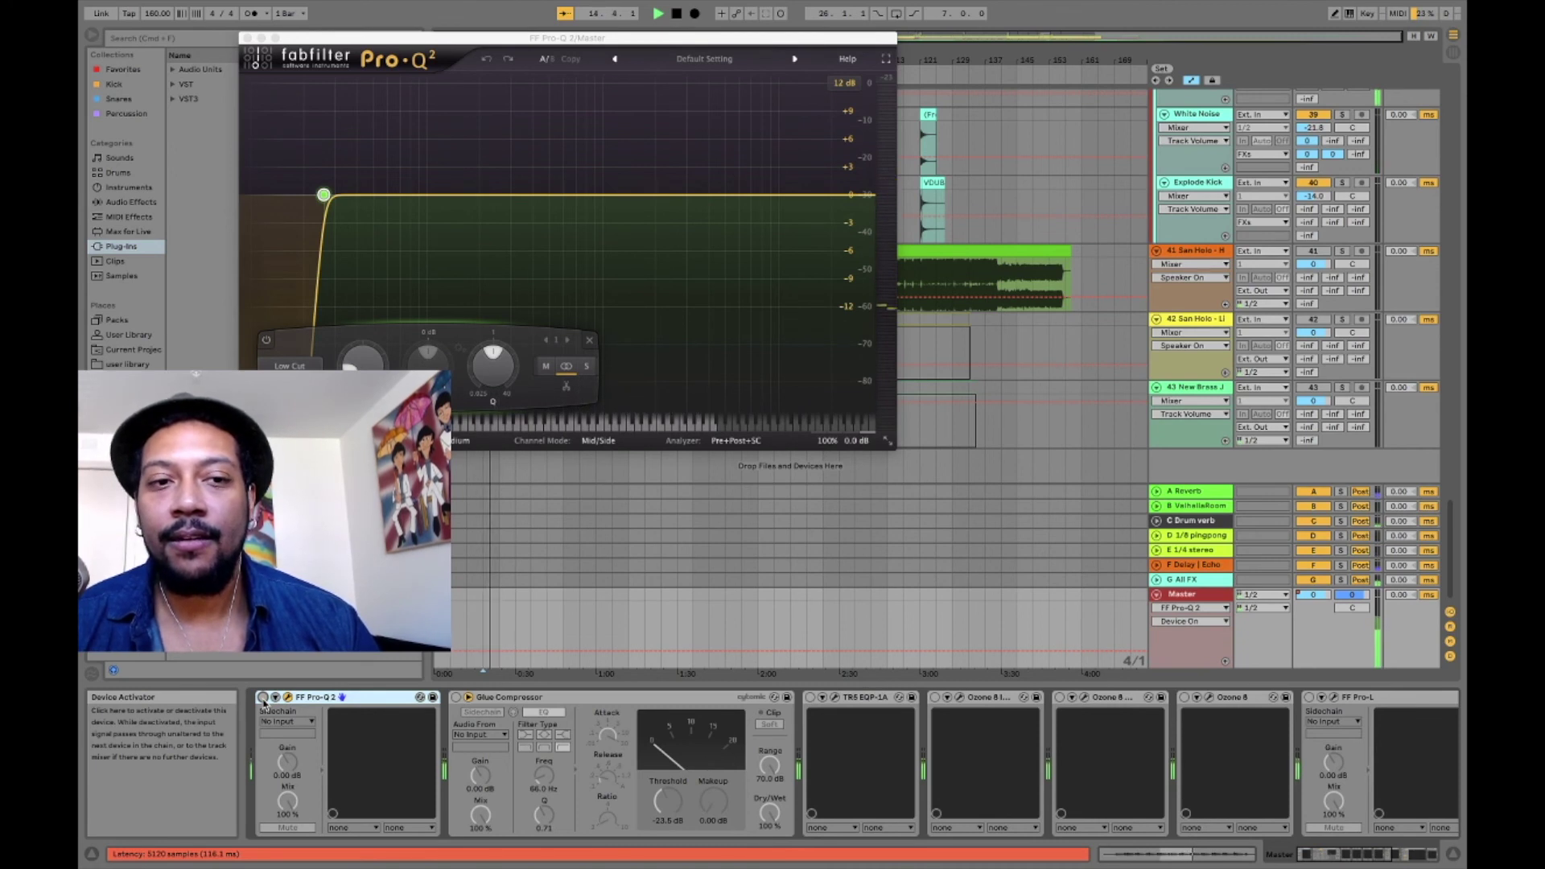
click(263, 698)
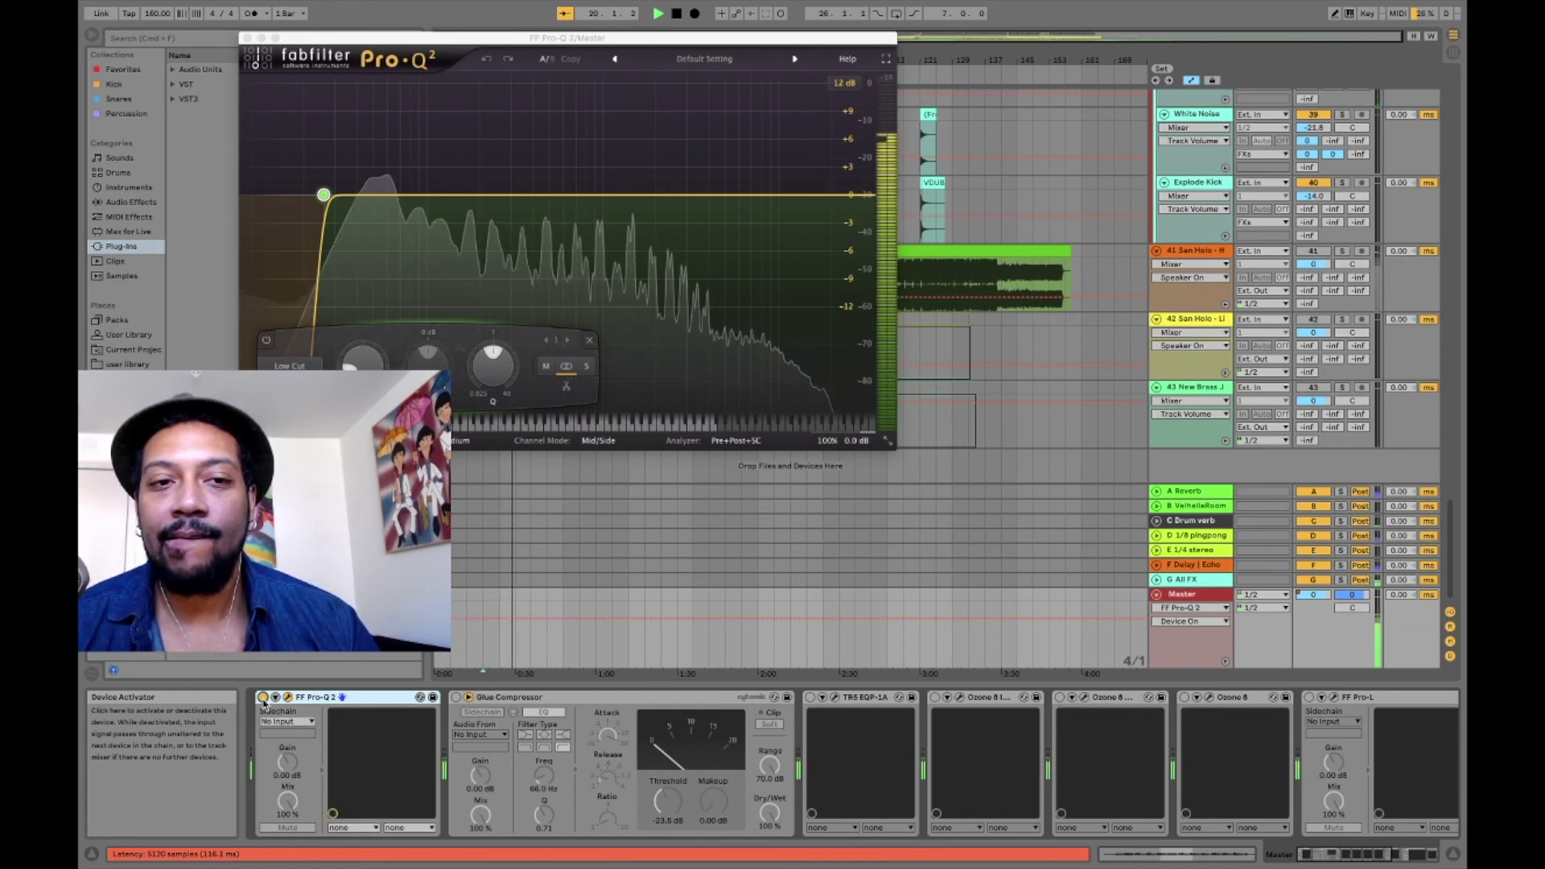
key(space)
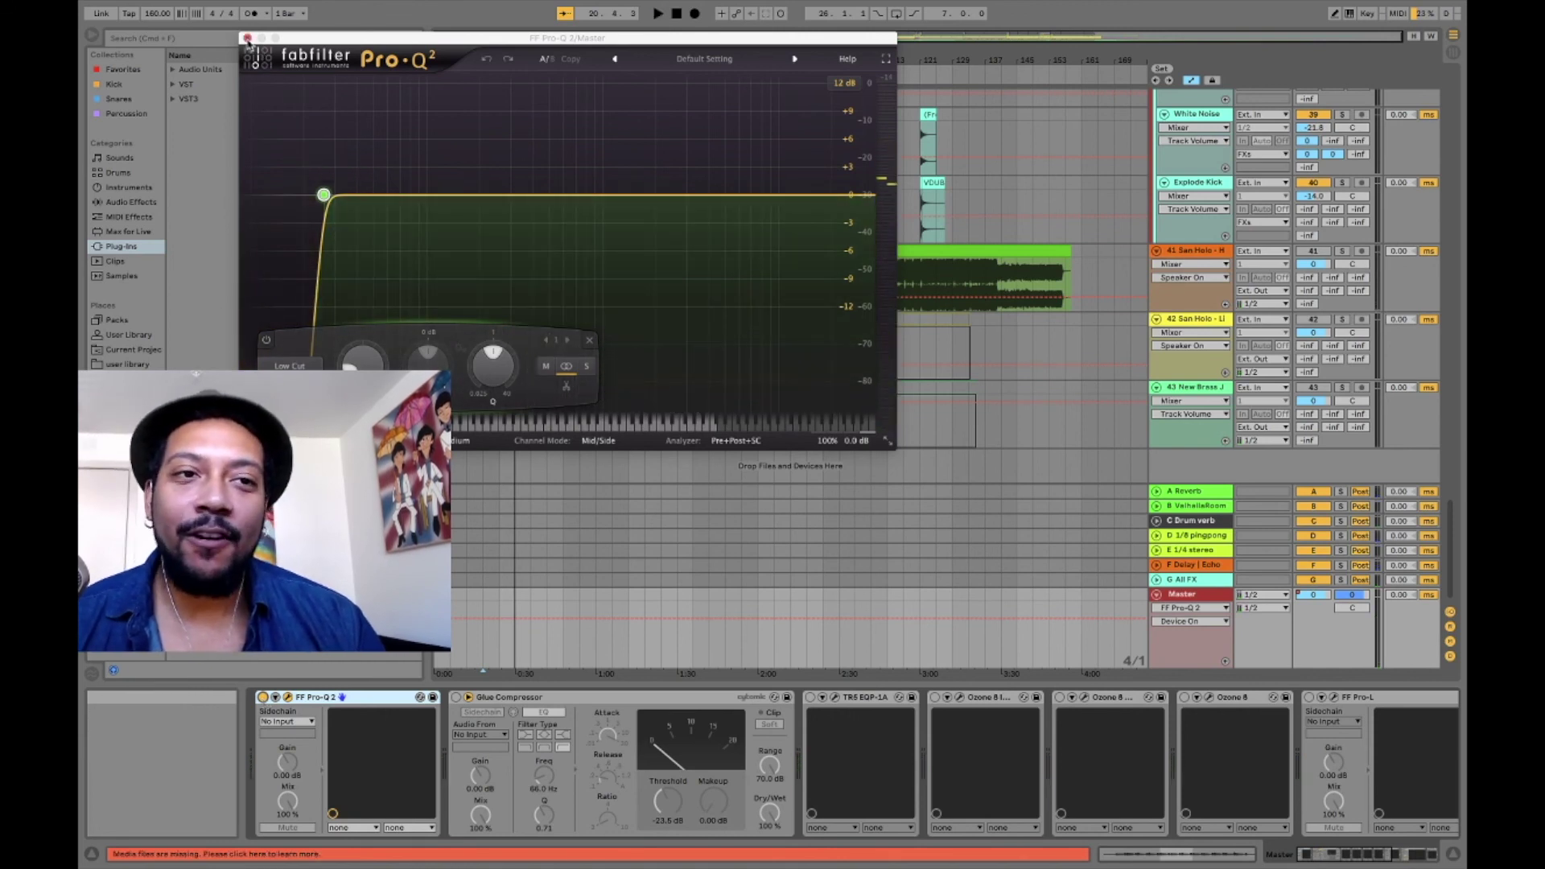
click(247, 38)
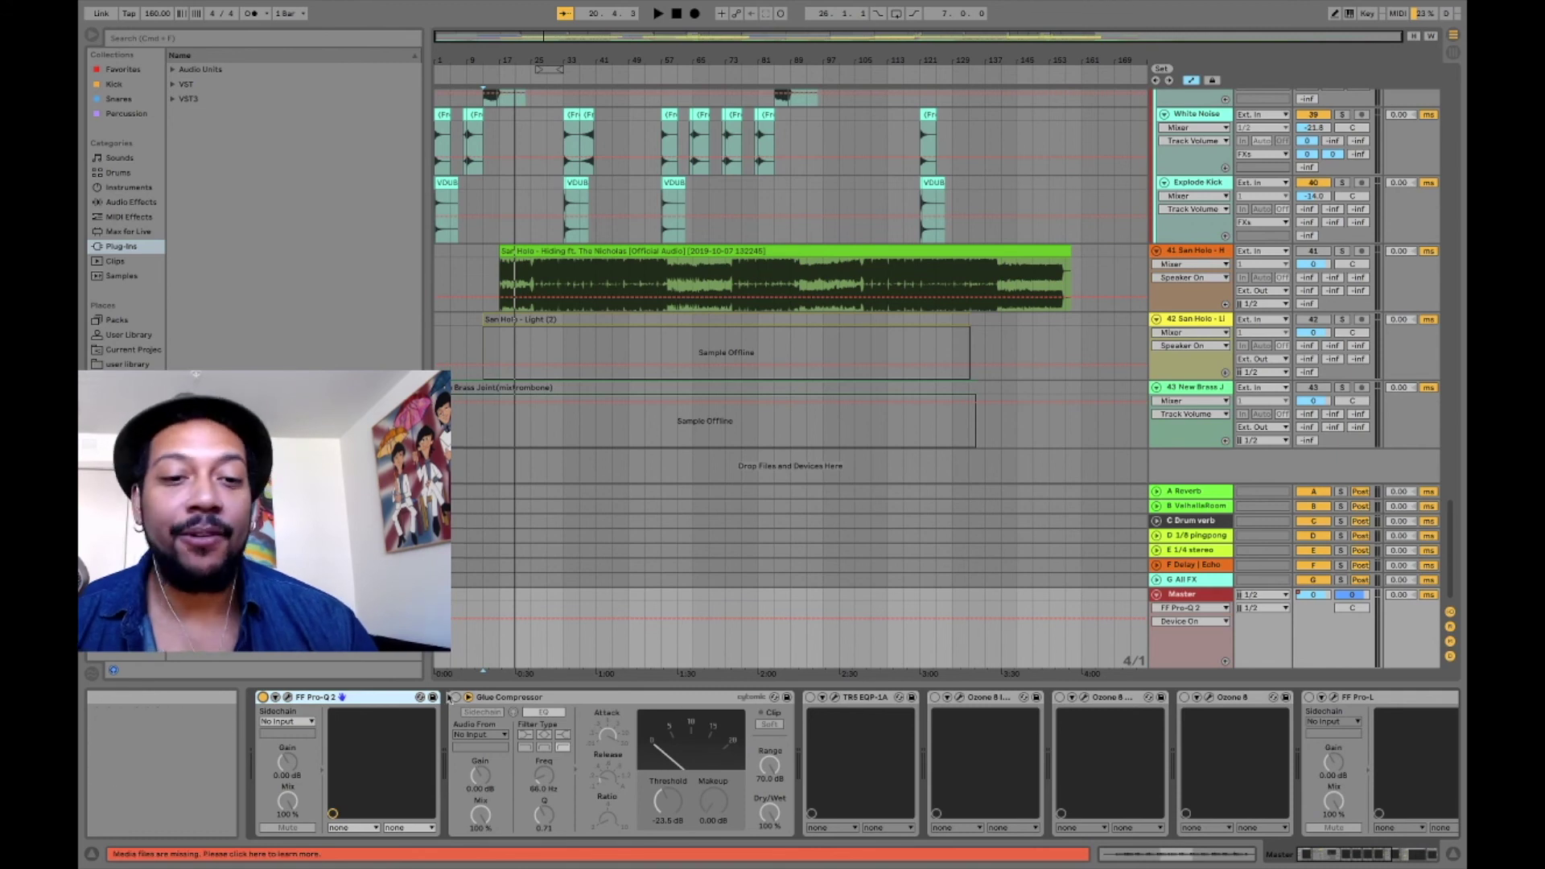
- Reactivate the Glue Compressor on the Master track and check its sidechain EQ by switching it off and on
click(456, 697)
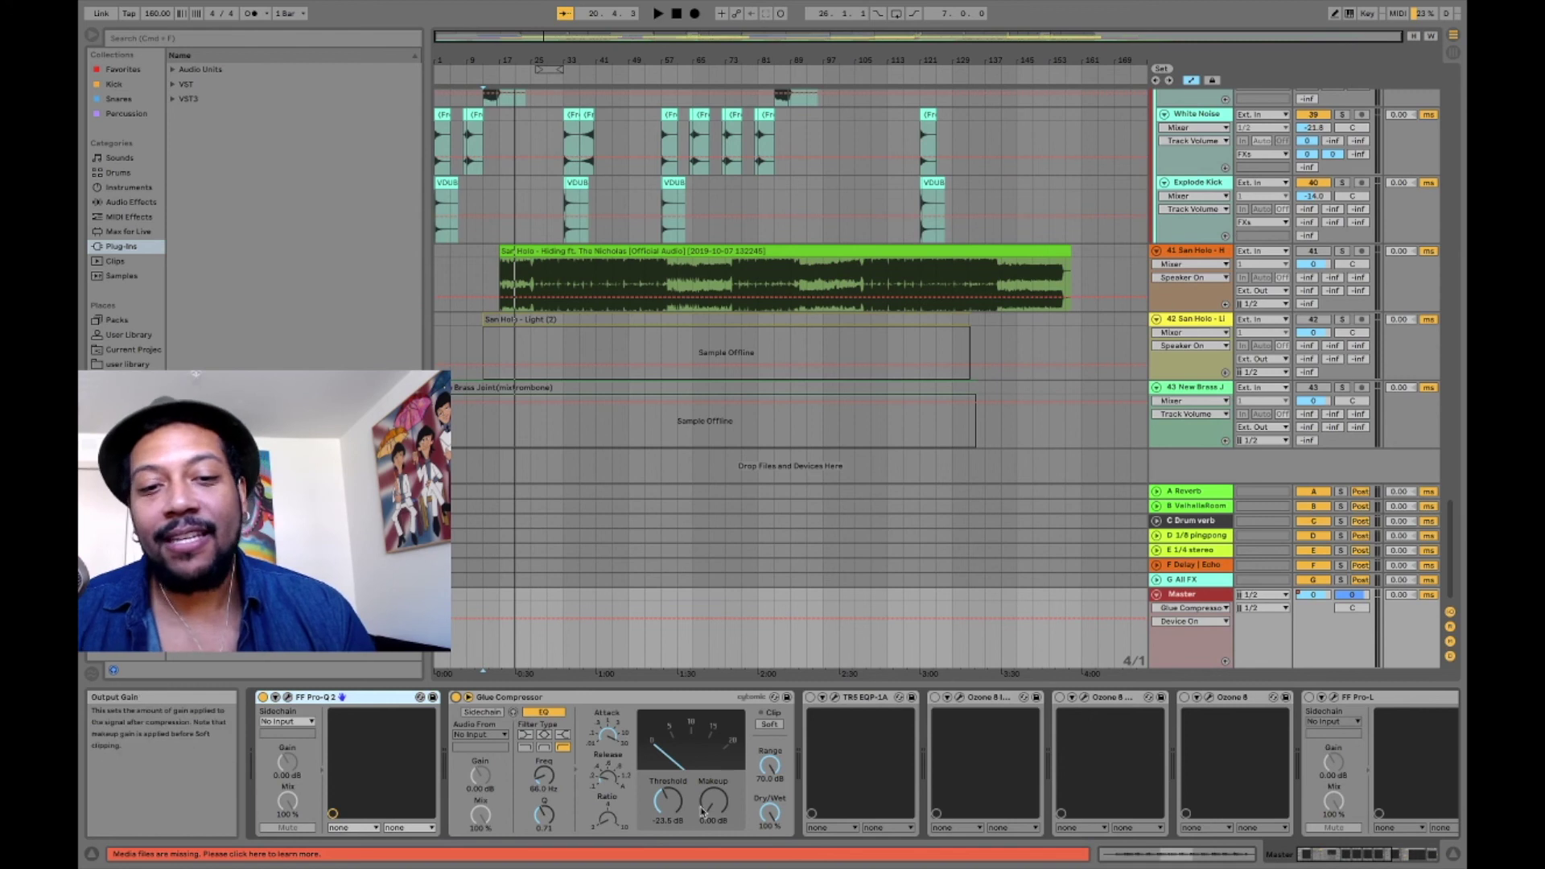
click(546, 713)
click(547, 713)
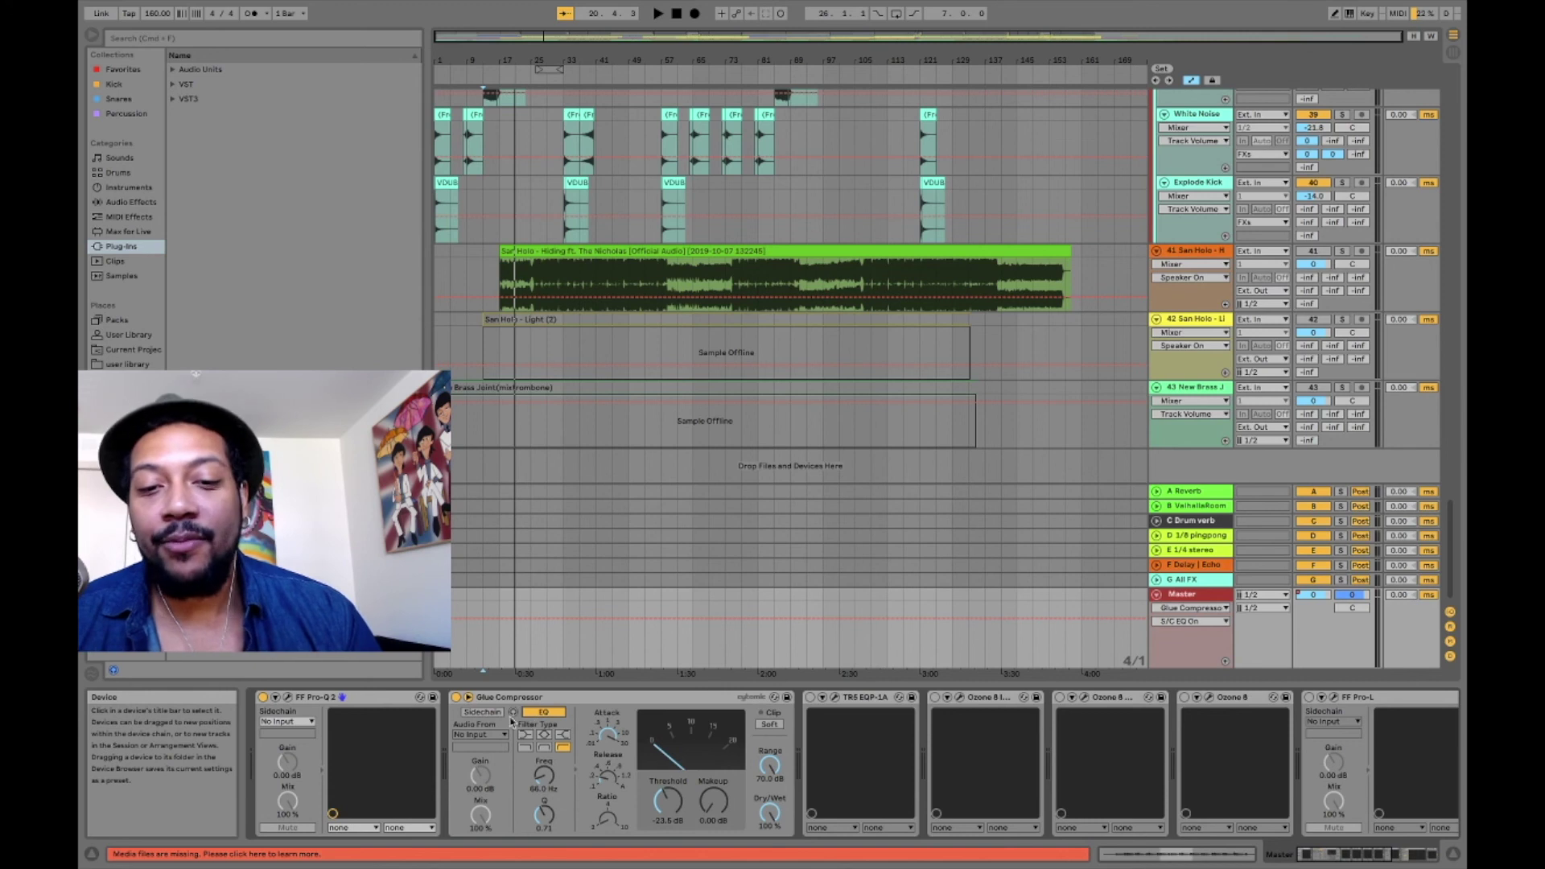
- Play the song and compare the sound with the Glue Compressor bypassed and active
click(457, 697)
key(space)
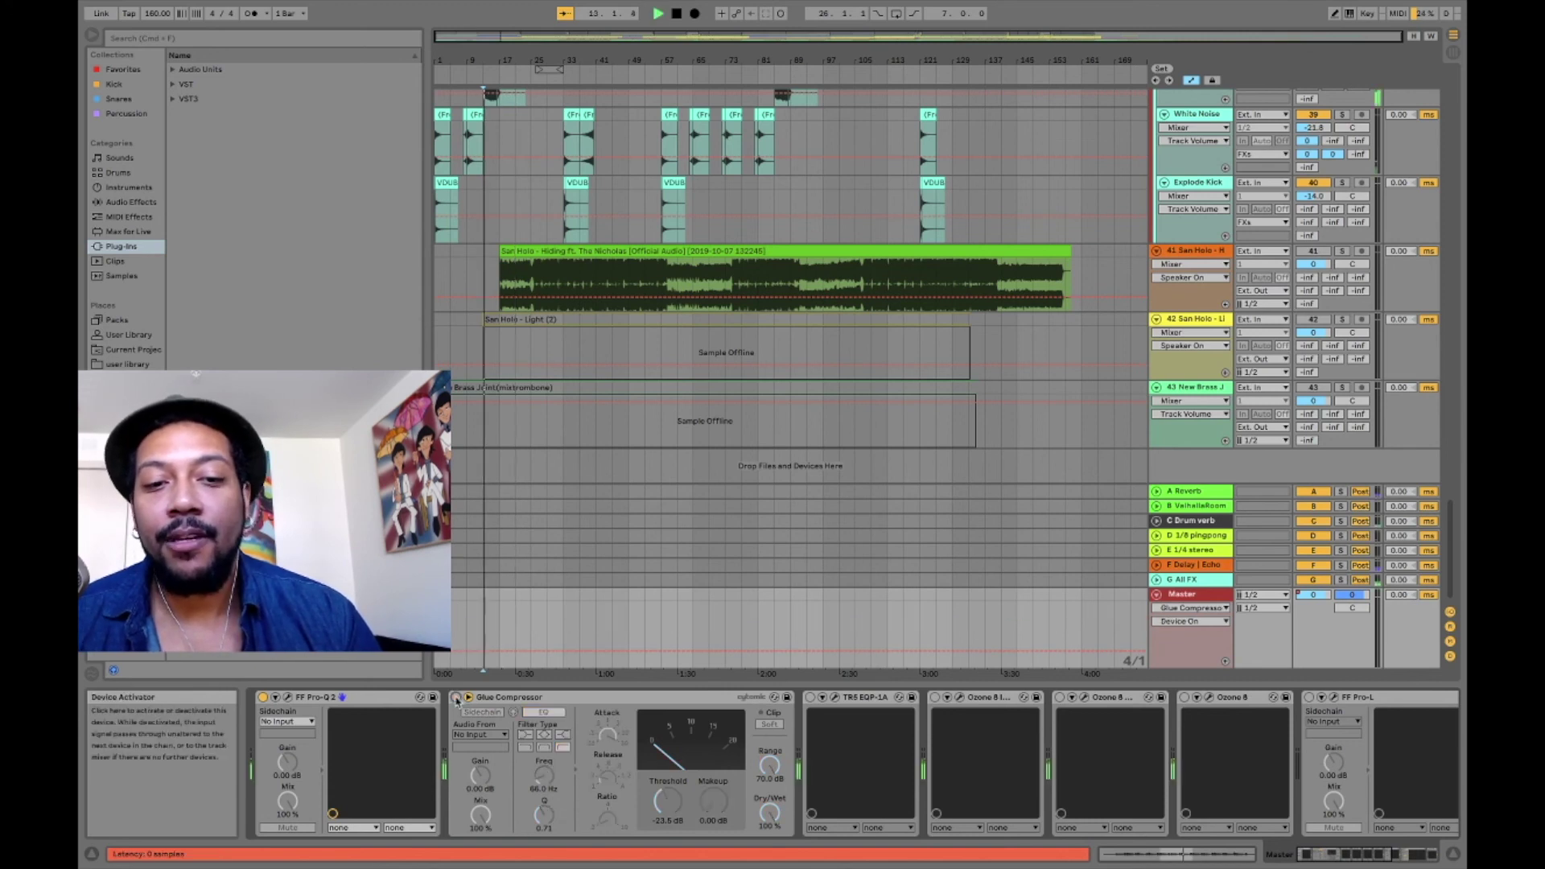
click(456, 697)
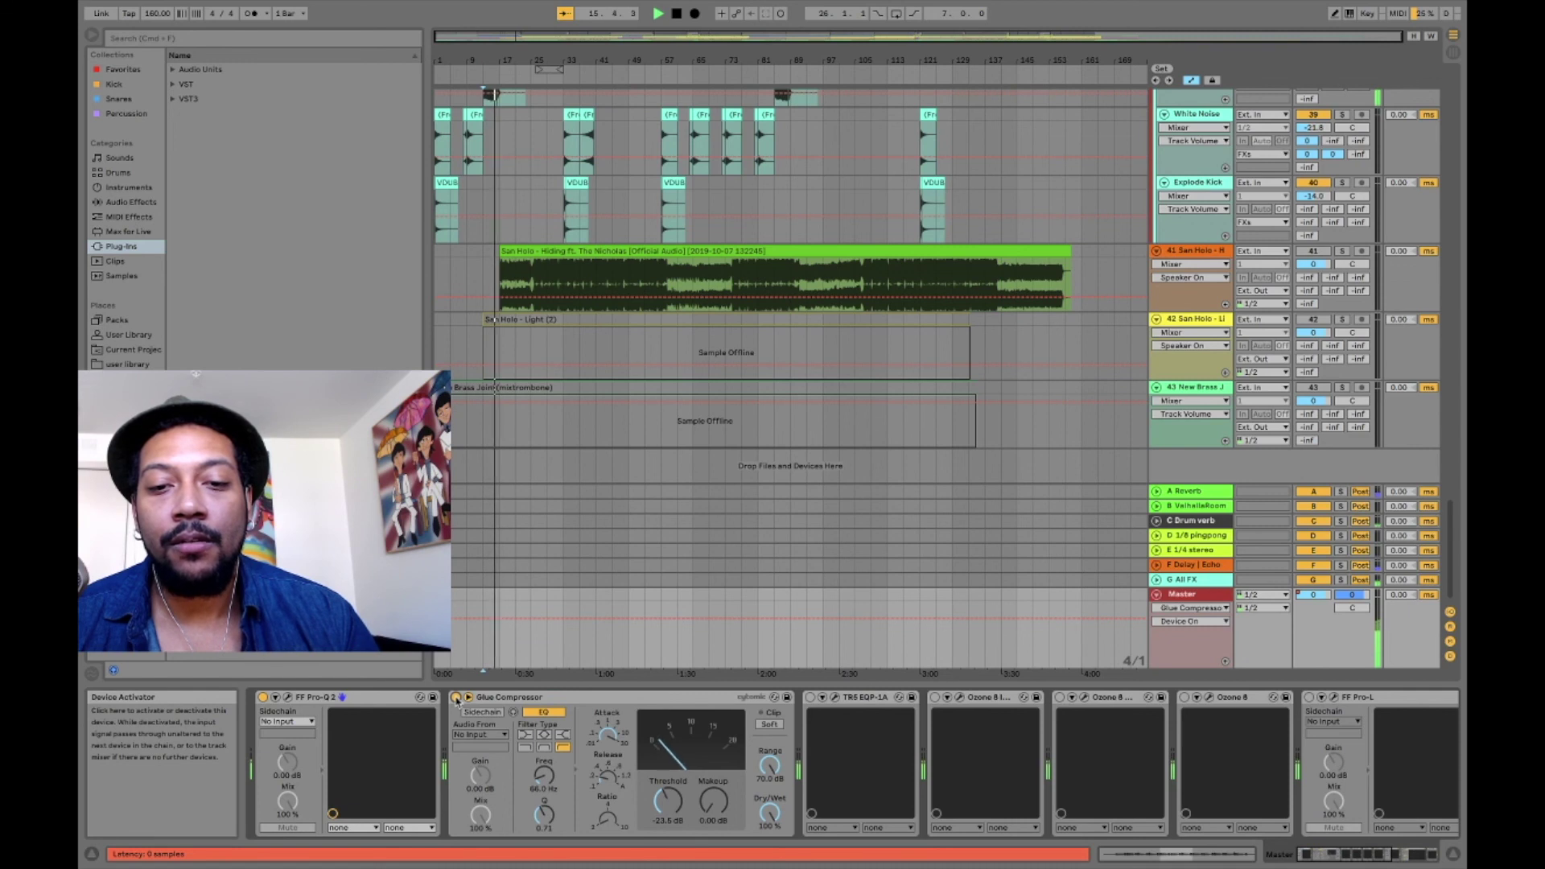
click(457, 698)
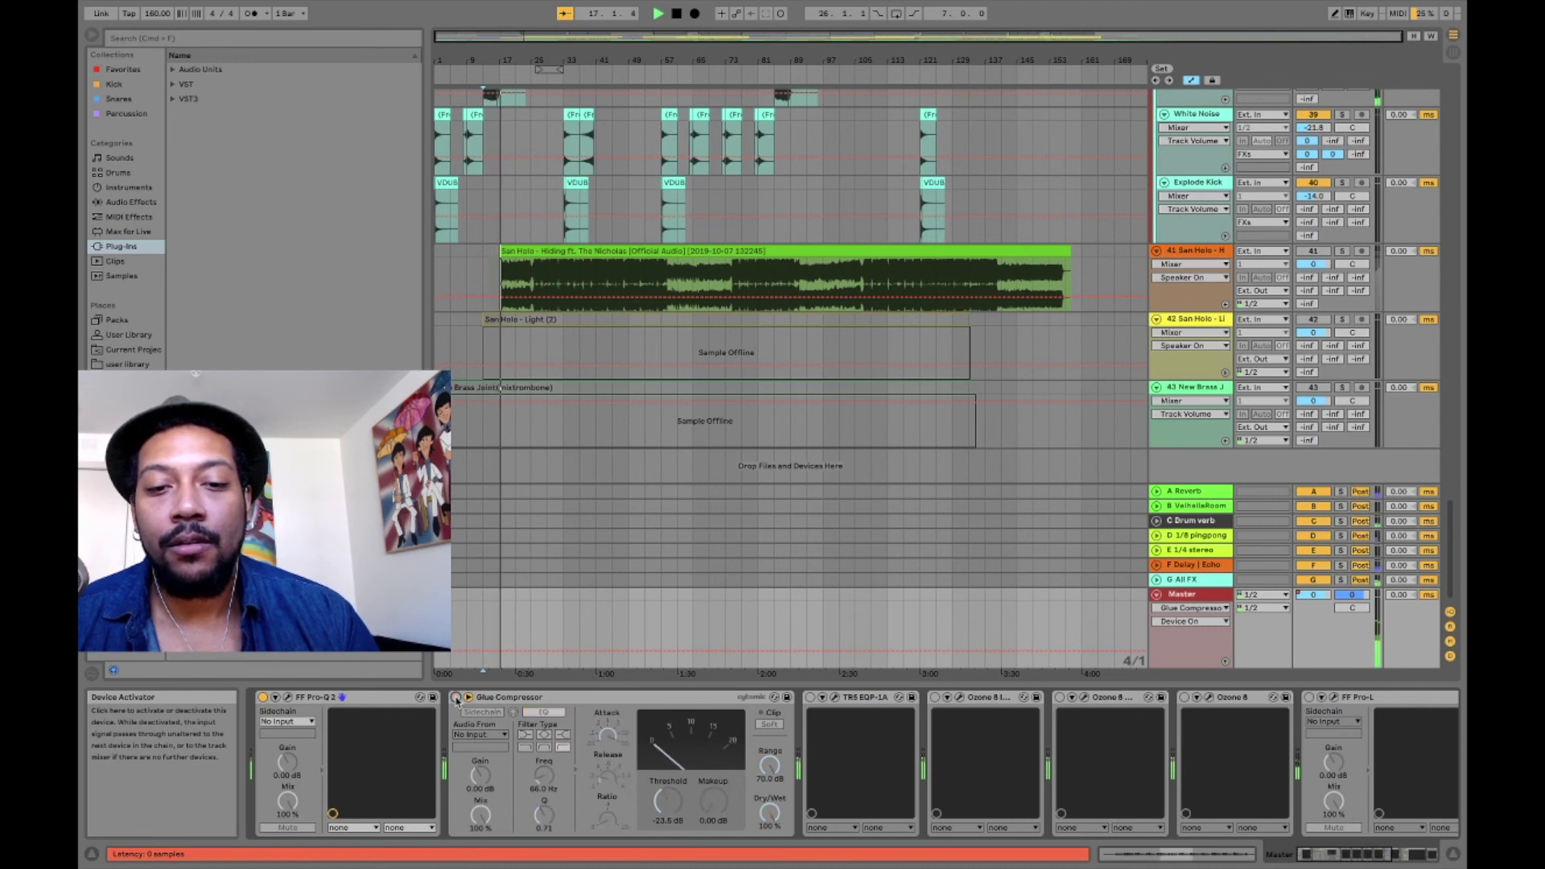
click(457, 697)
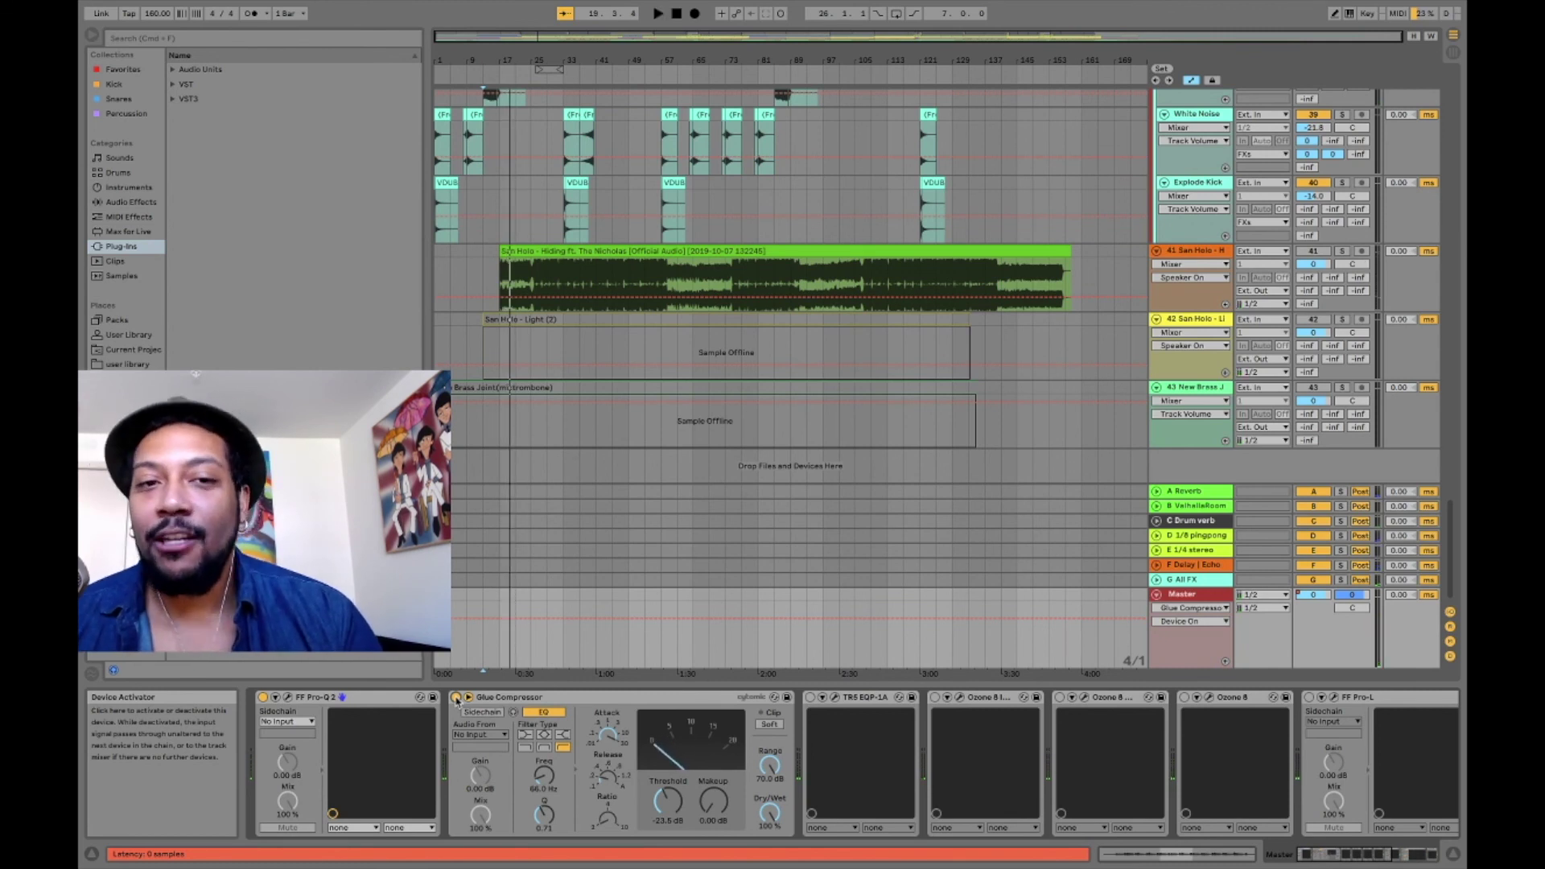
- Set the playback start to bar 17 and show the Master track's device chain again
click(500, 240)
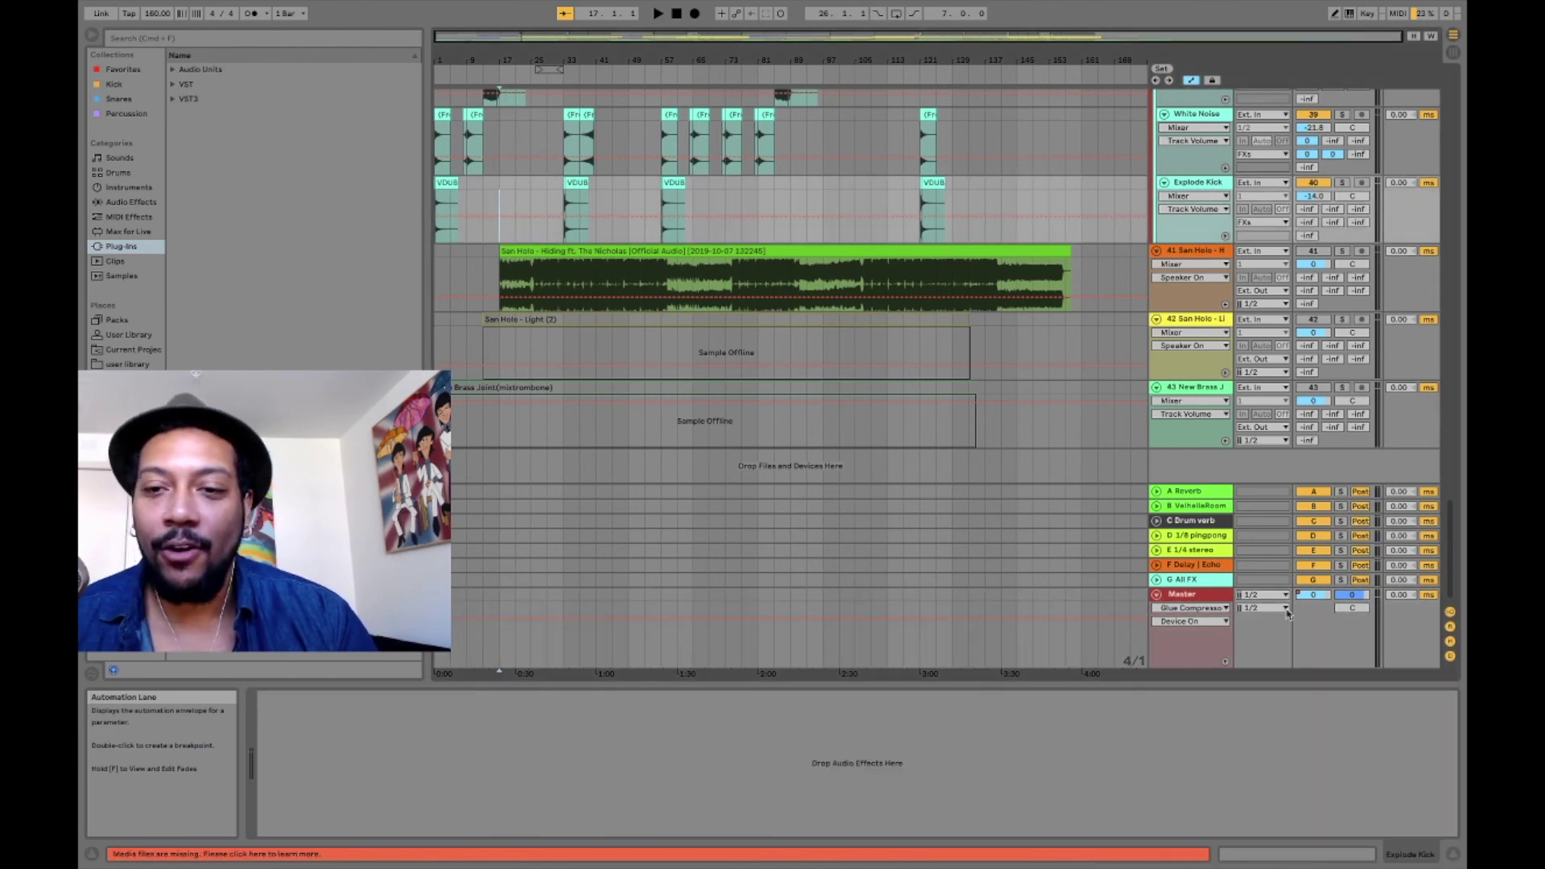
click(1210, 596)
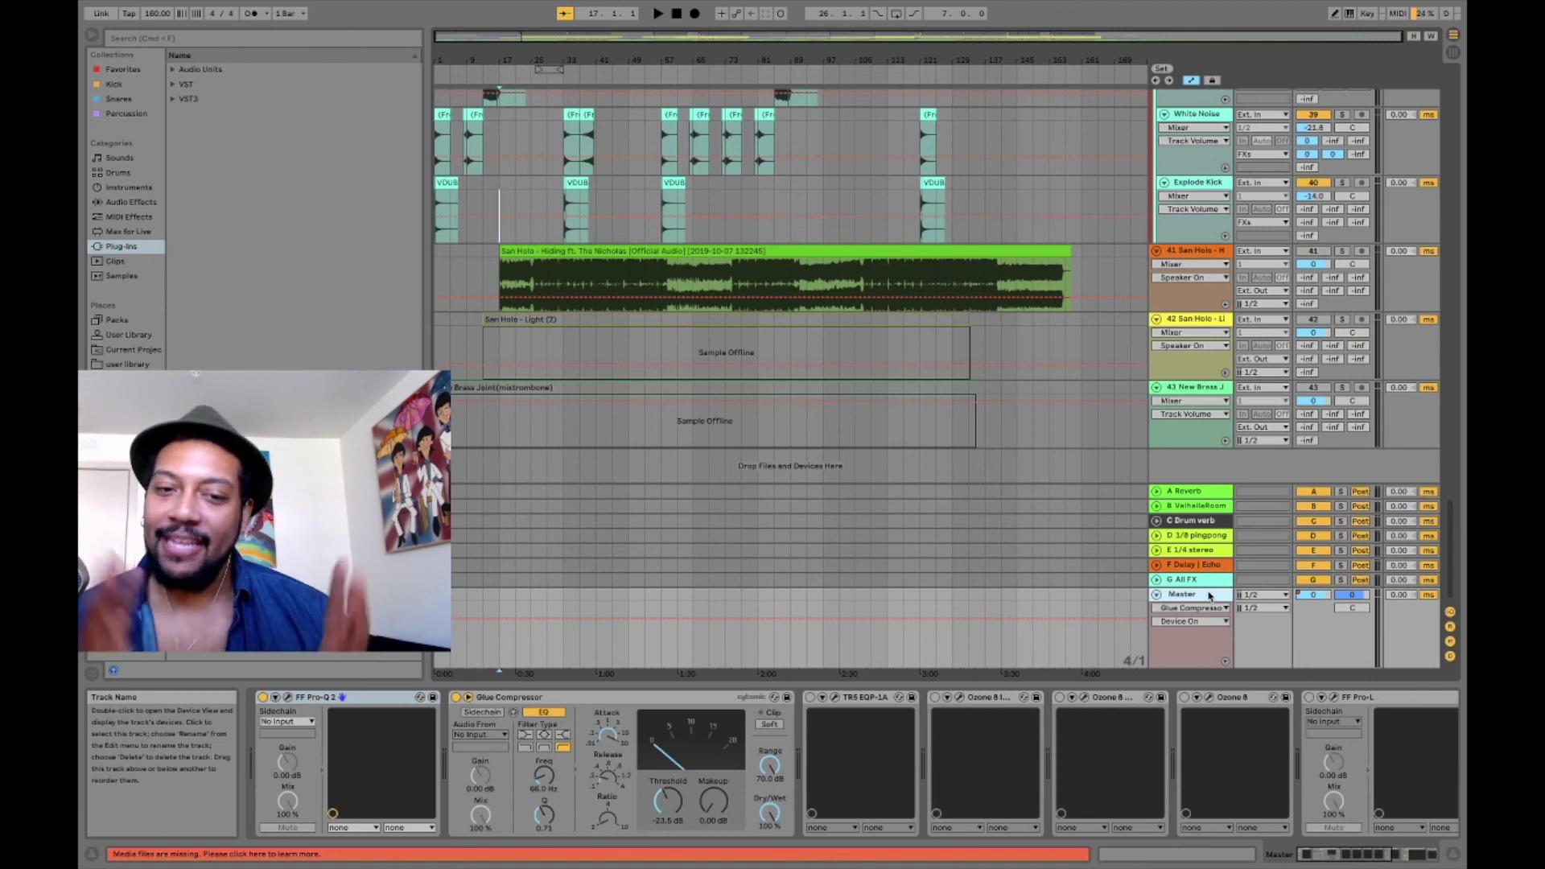
- Examine the Glue Compressor's attack and release settings
click(608, 737)
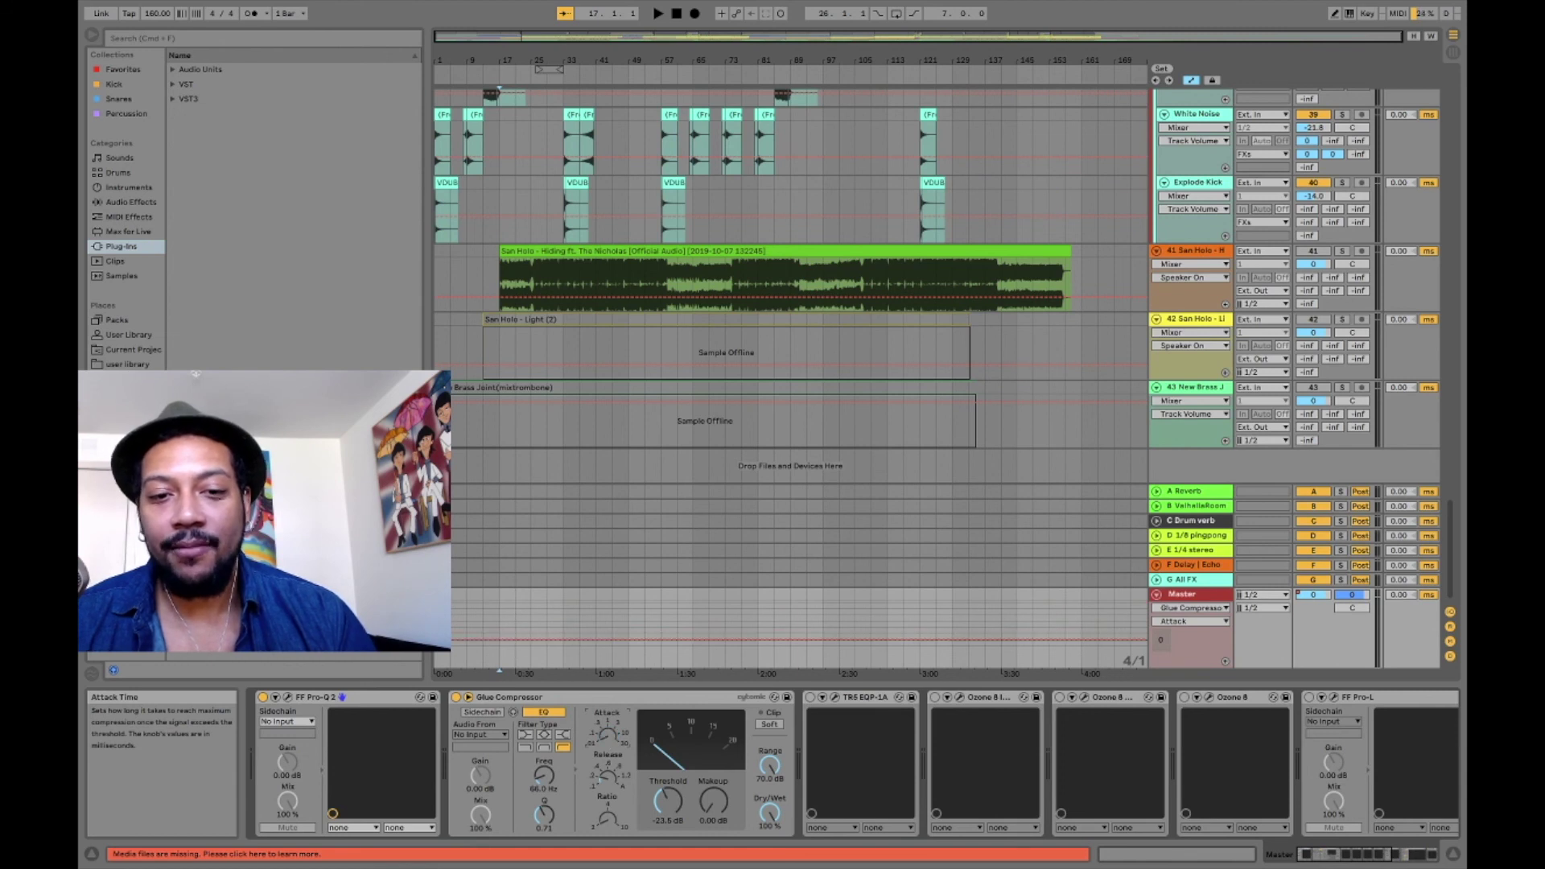
drag(608, 736, 609, 695)
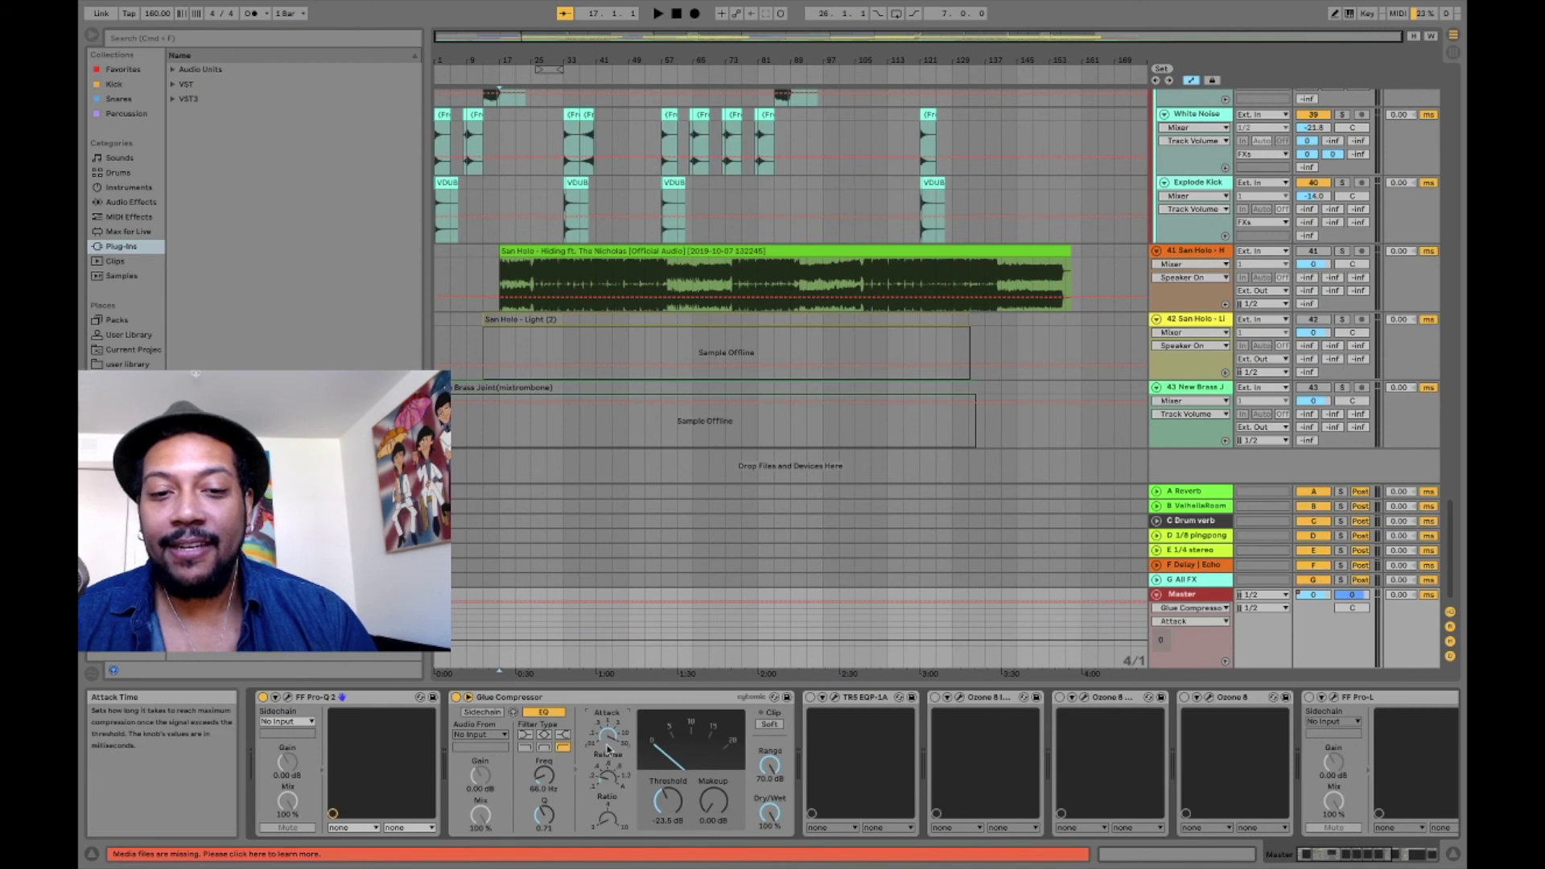
click(606, 779)
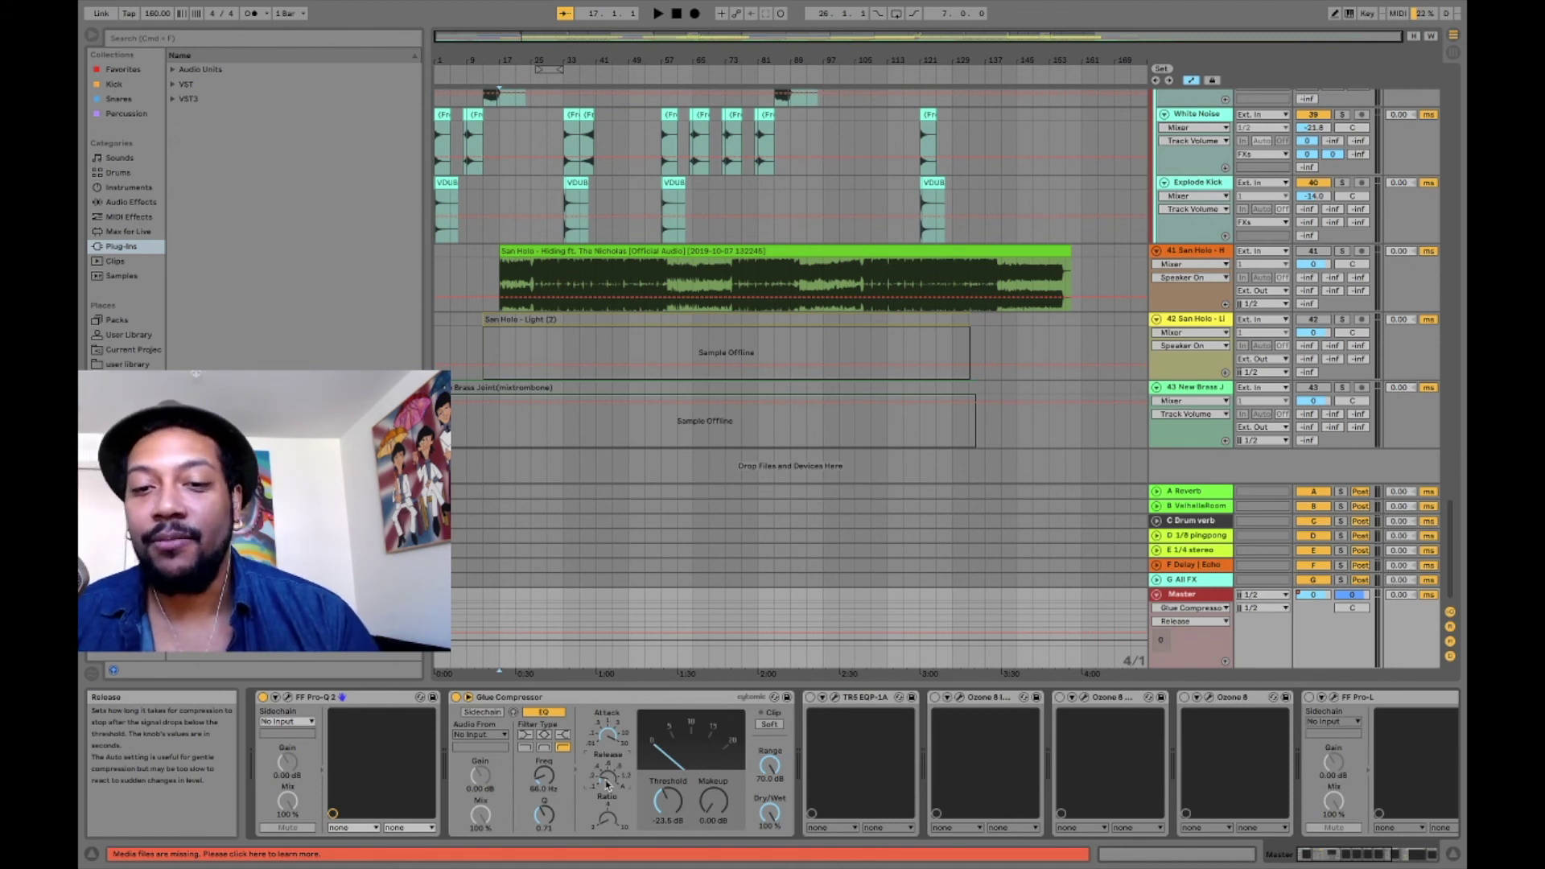
- Reactivate the TR5 EQP-1A equalizer on the Master track and open its plug-in window
click(811, 697)
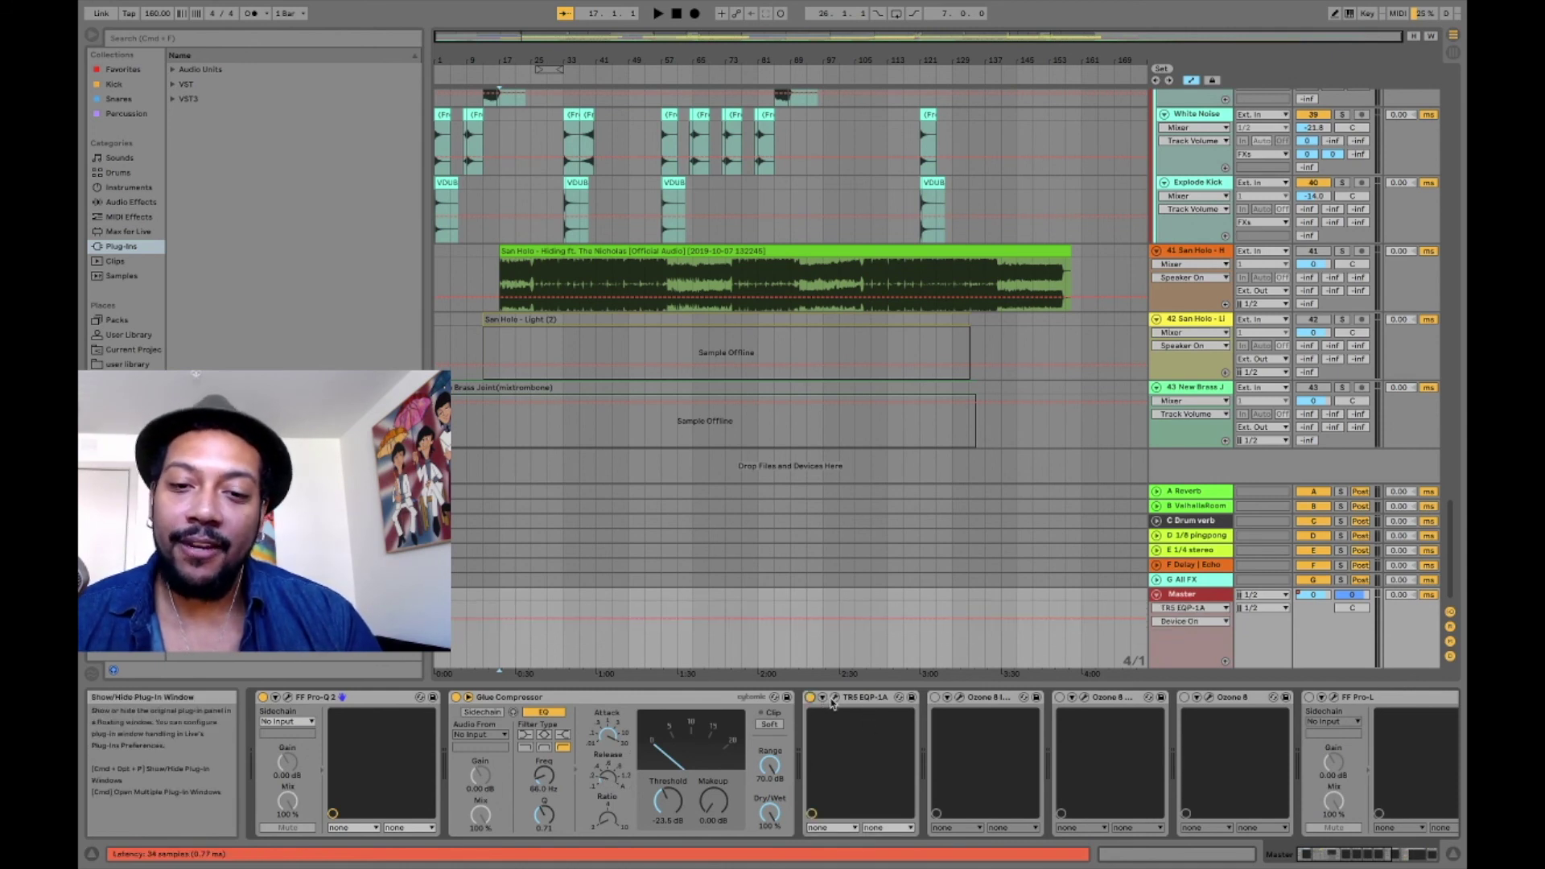
click(834, 699)
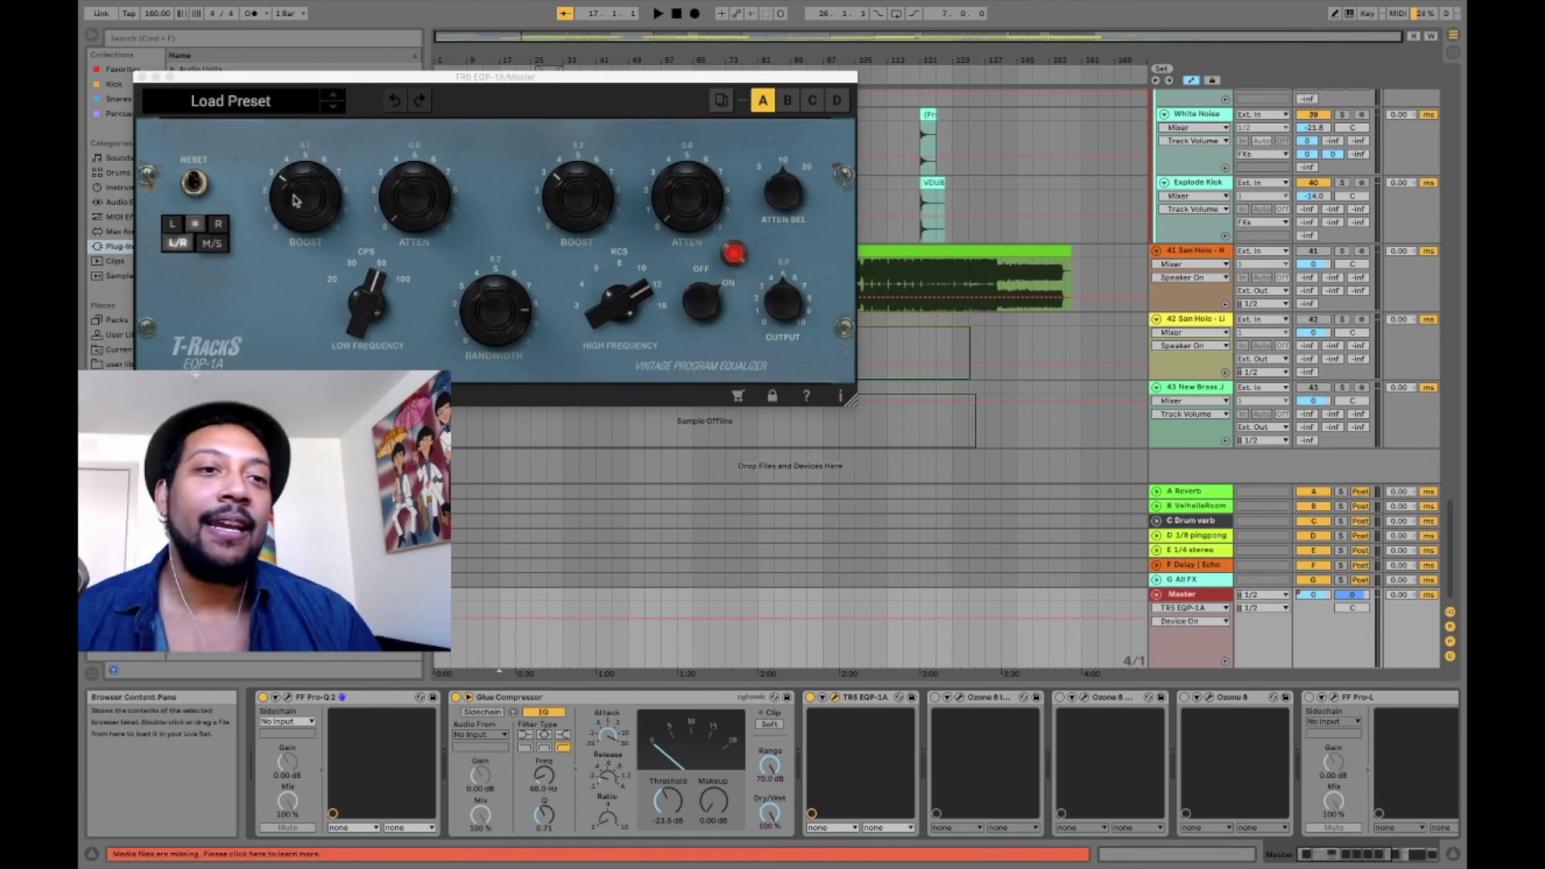
click(399, 83)
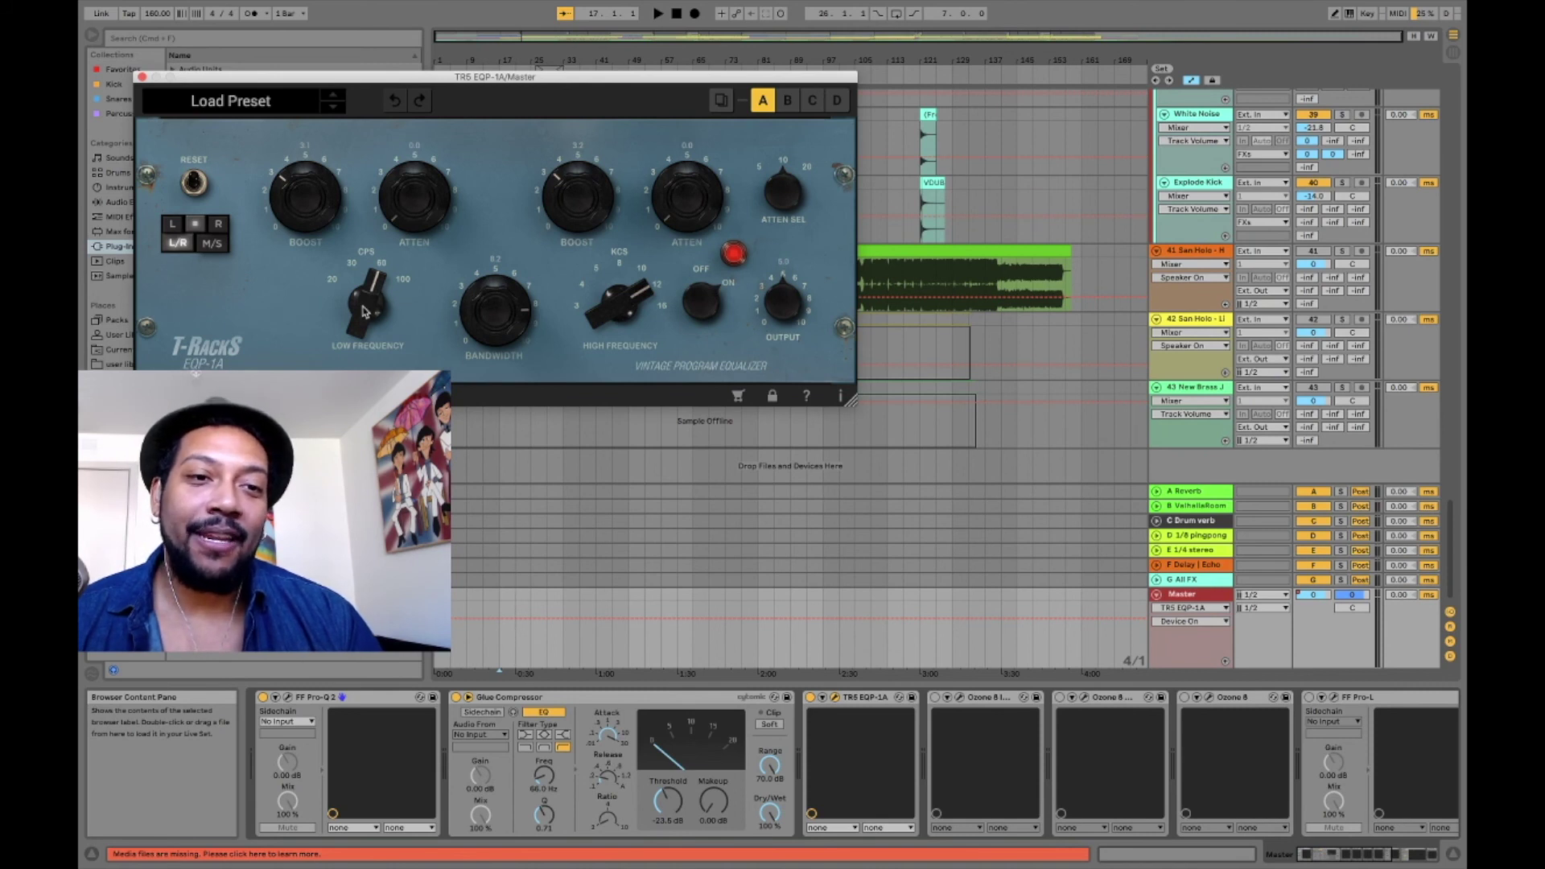
- Set the EQP-1A's low-frequency boost to 3.0 and check its low and high frequency selectors
mouse_move(364, 312)
mouse_down()
mouse_move(362, 241)
mouse_move(365, 281)
mouse_up()
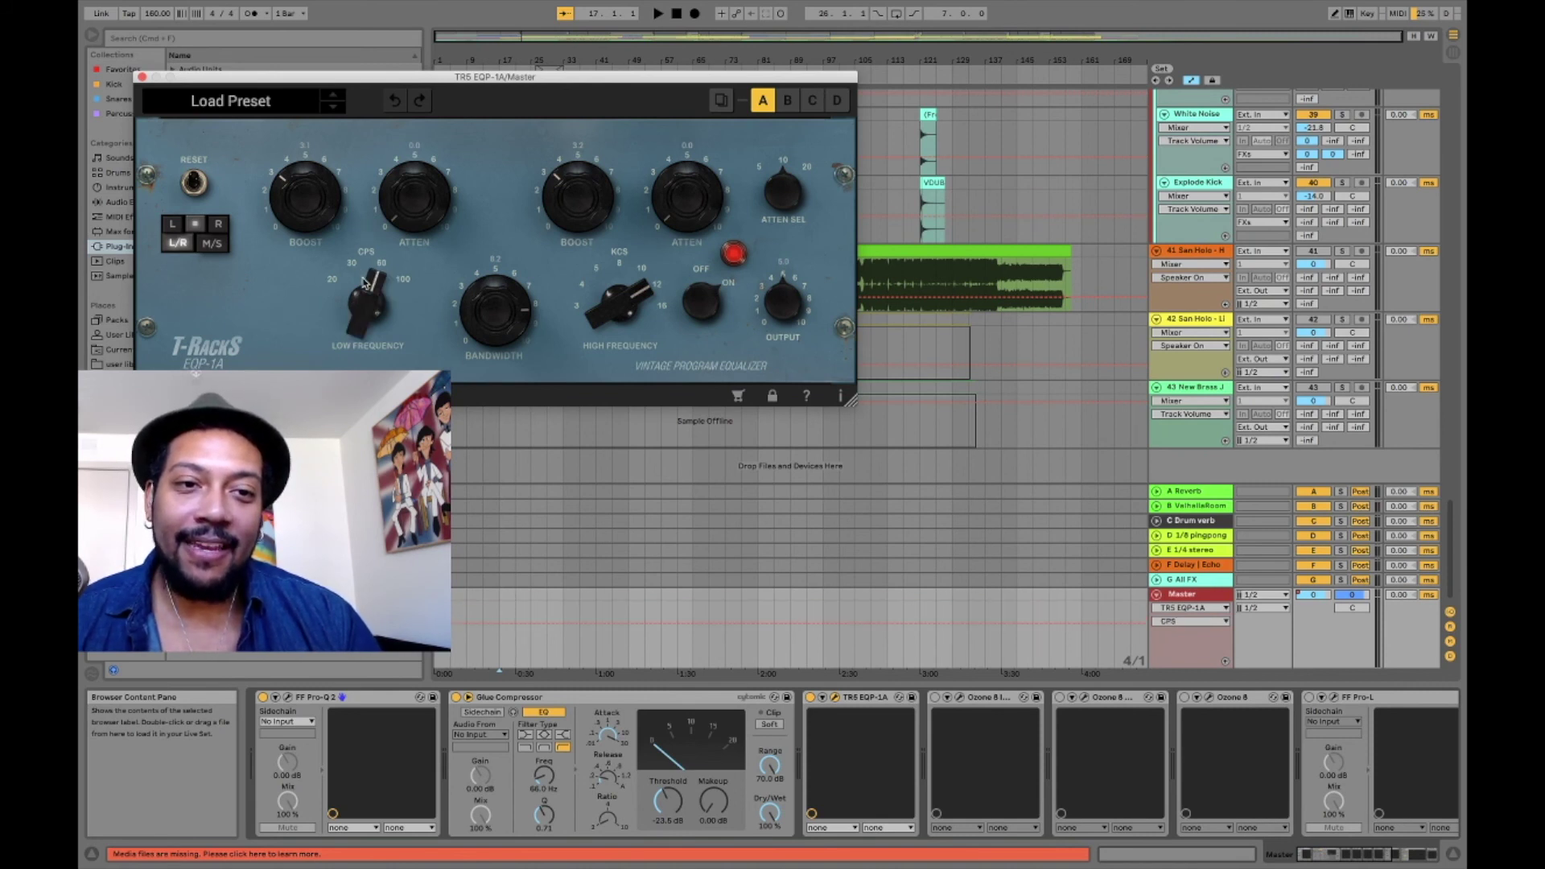
click(294, 204)
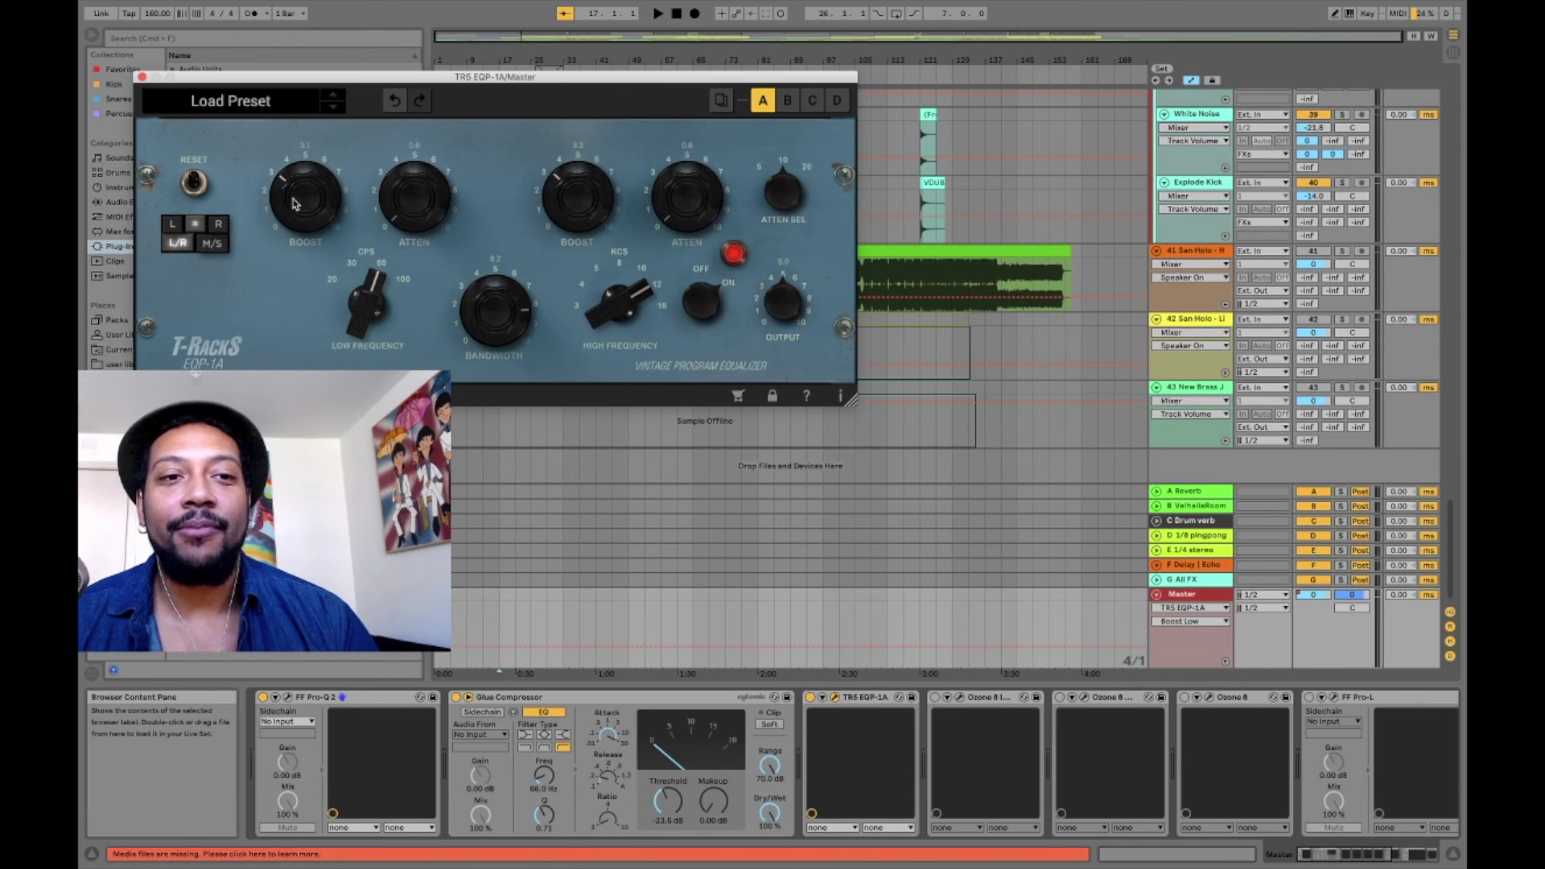
drag(294, 201, 294, 209)
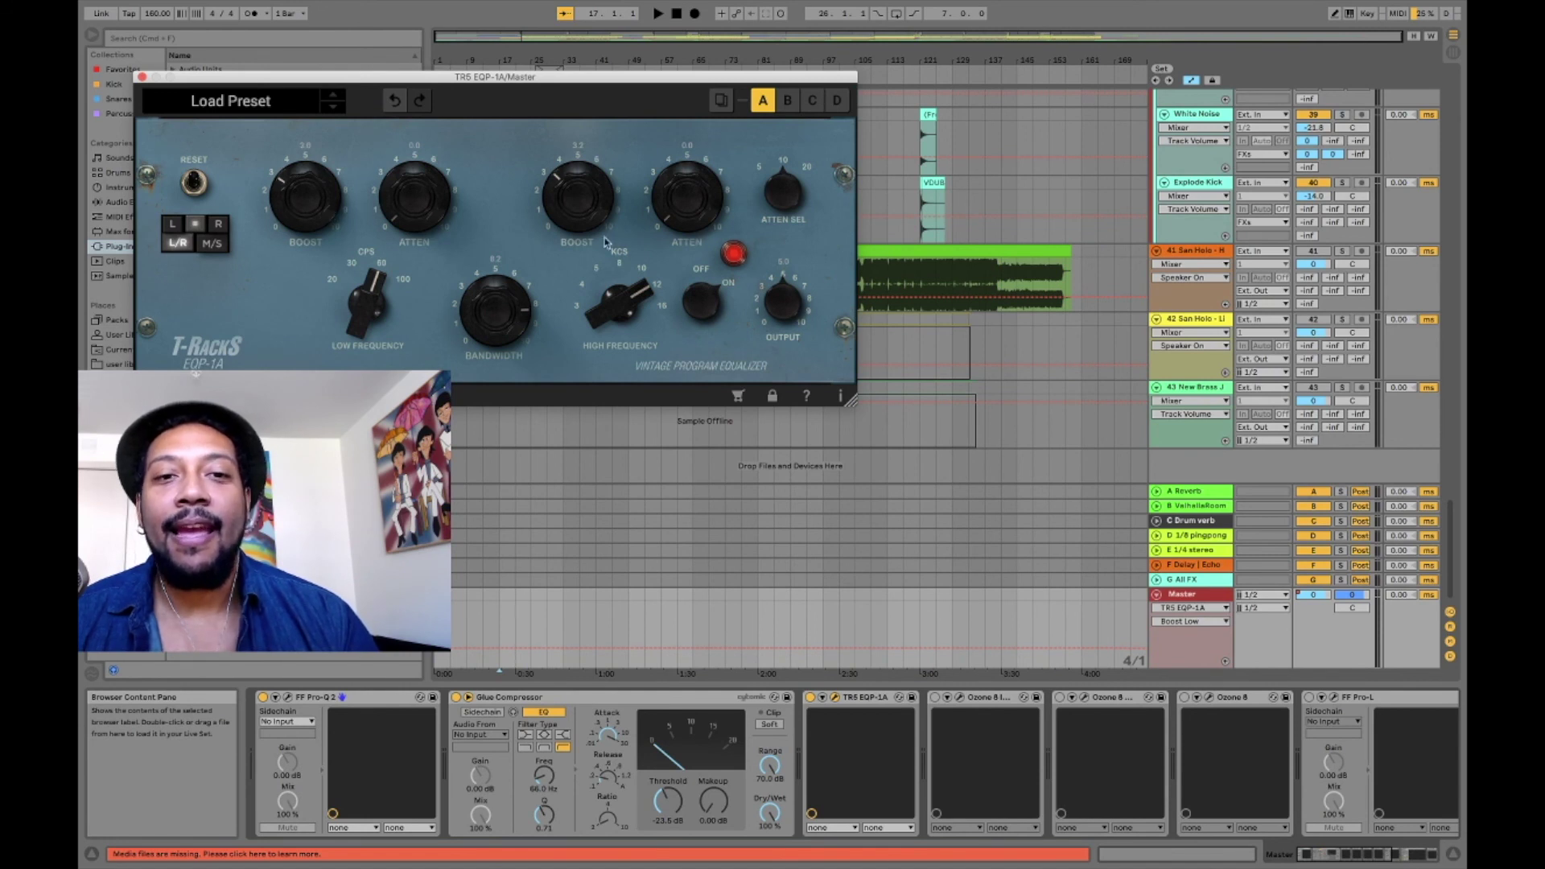
click(638, 301)
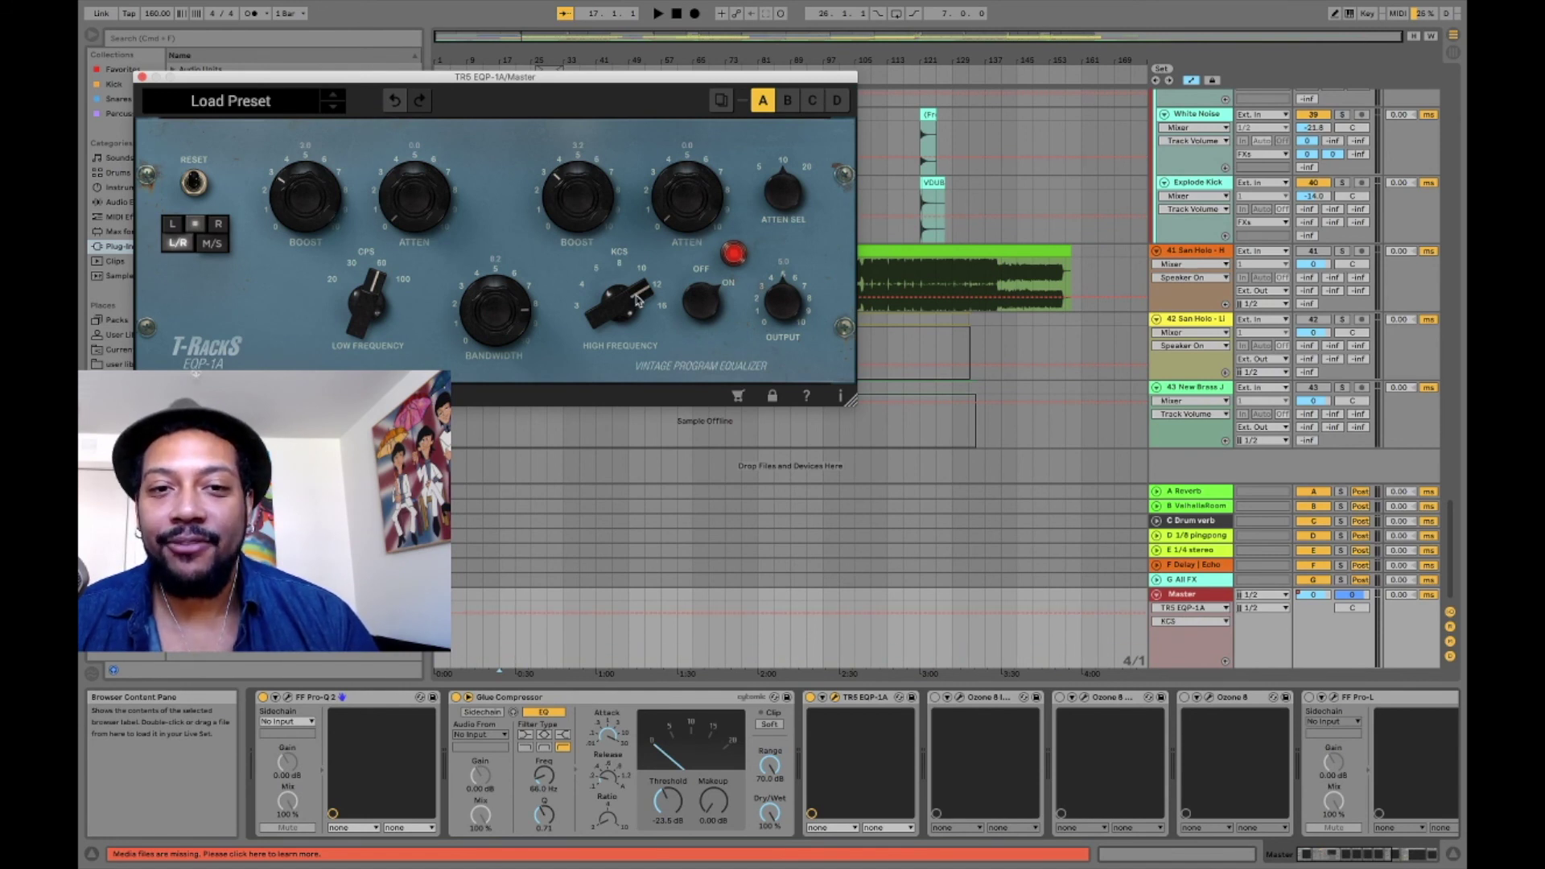
- Compare the EQP-1A bypassed and active during playback, leave it active and close its plug-in window
click(470, 319)
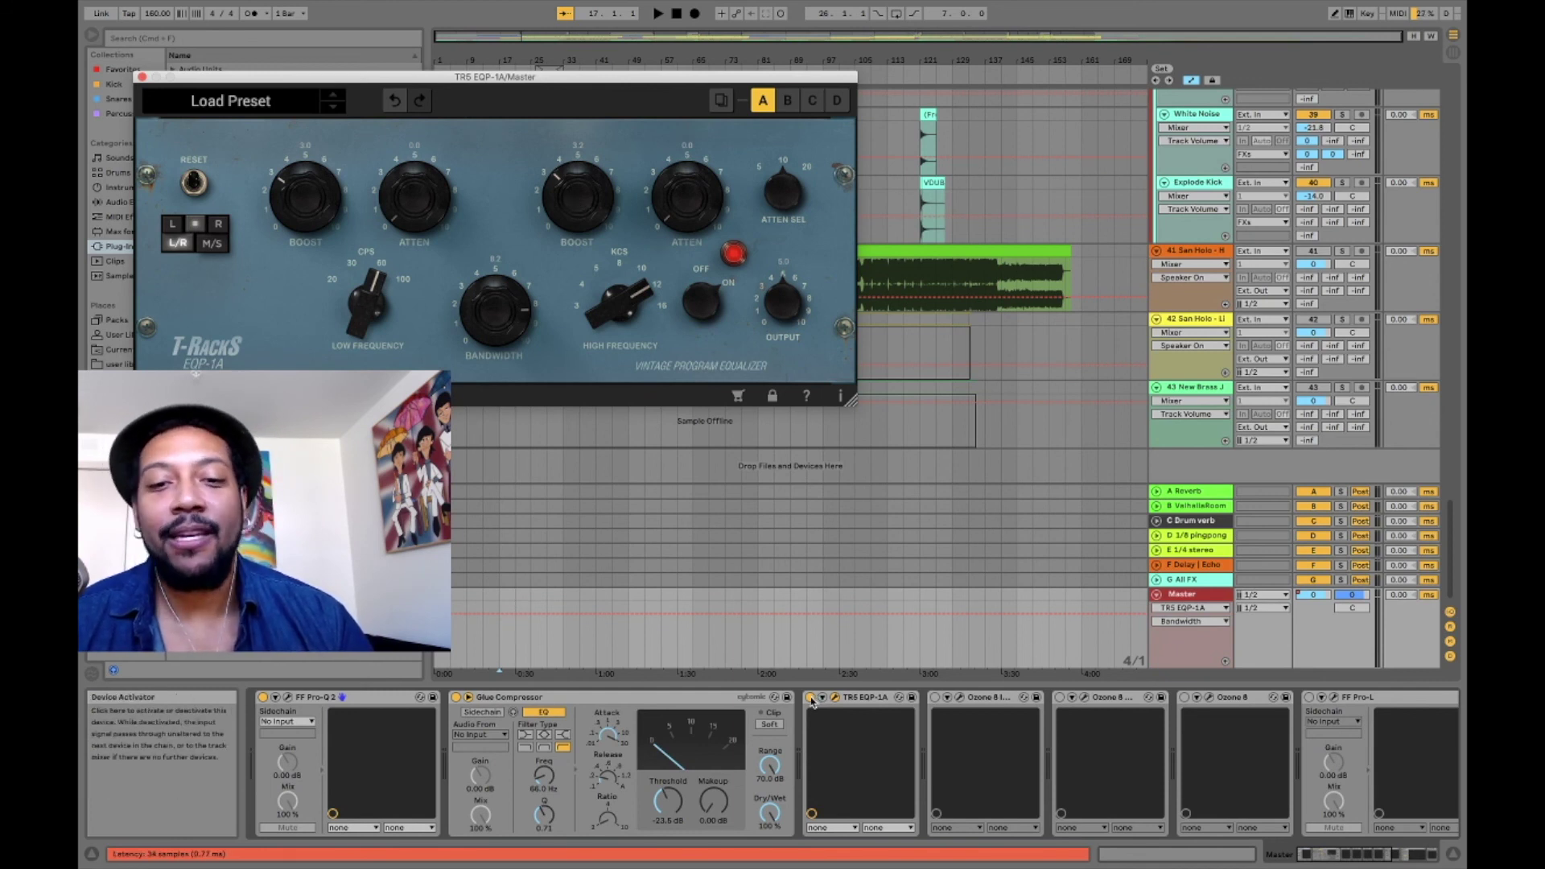
key(space)
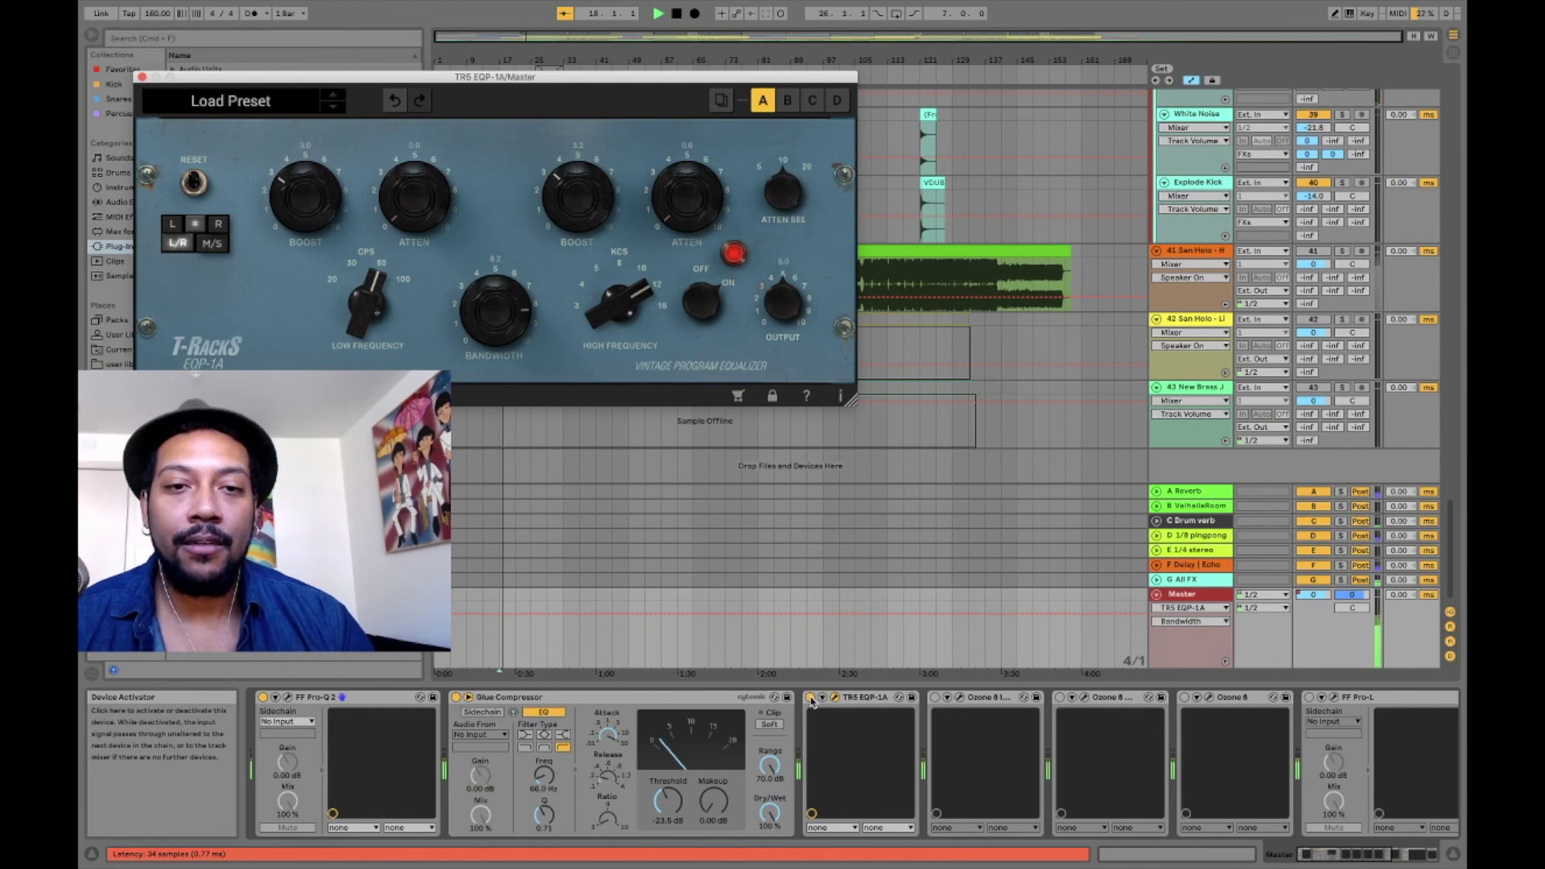
click(811, 698)
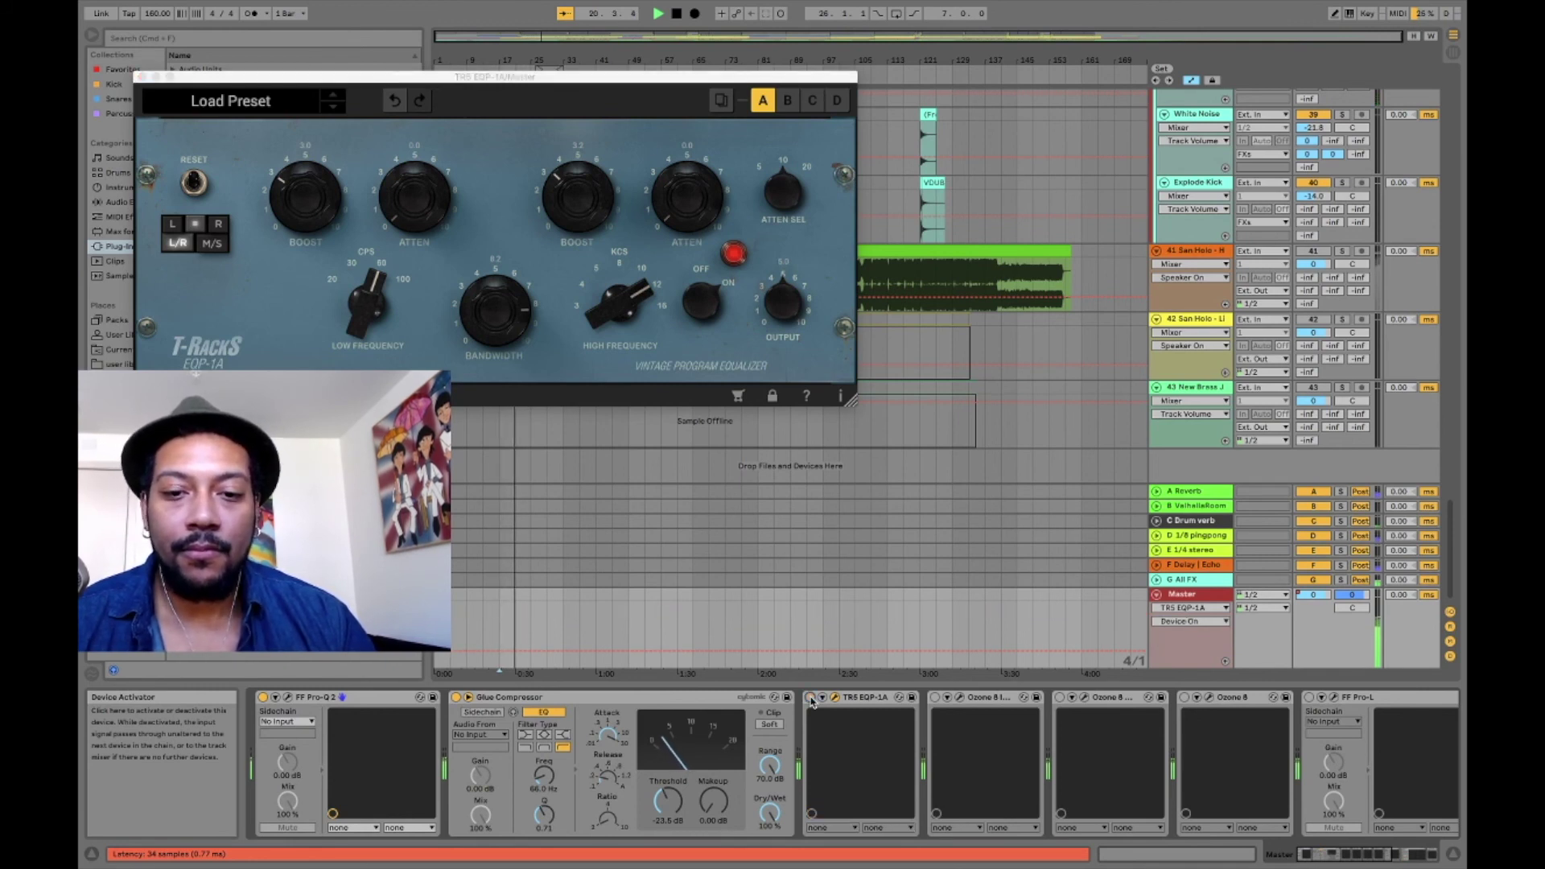
click(810, 699)
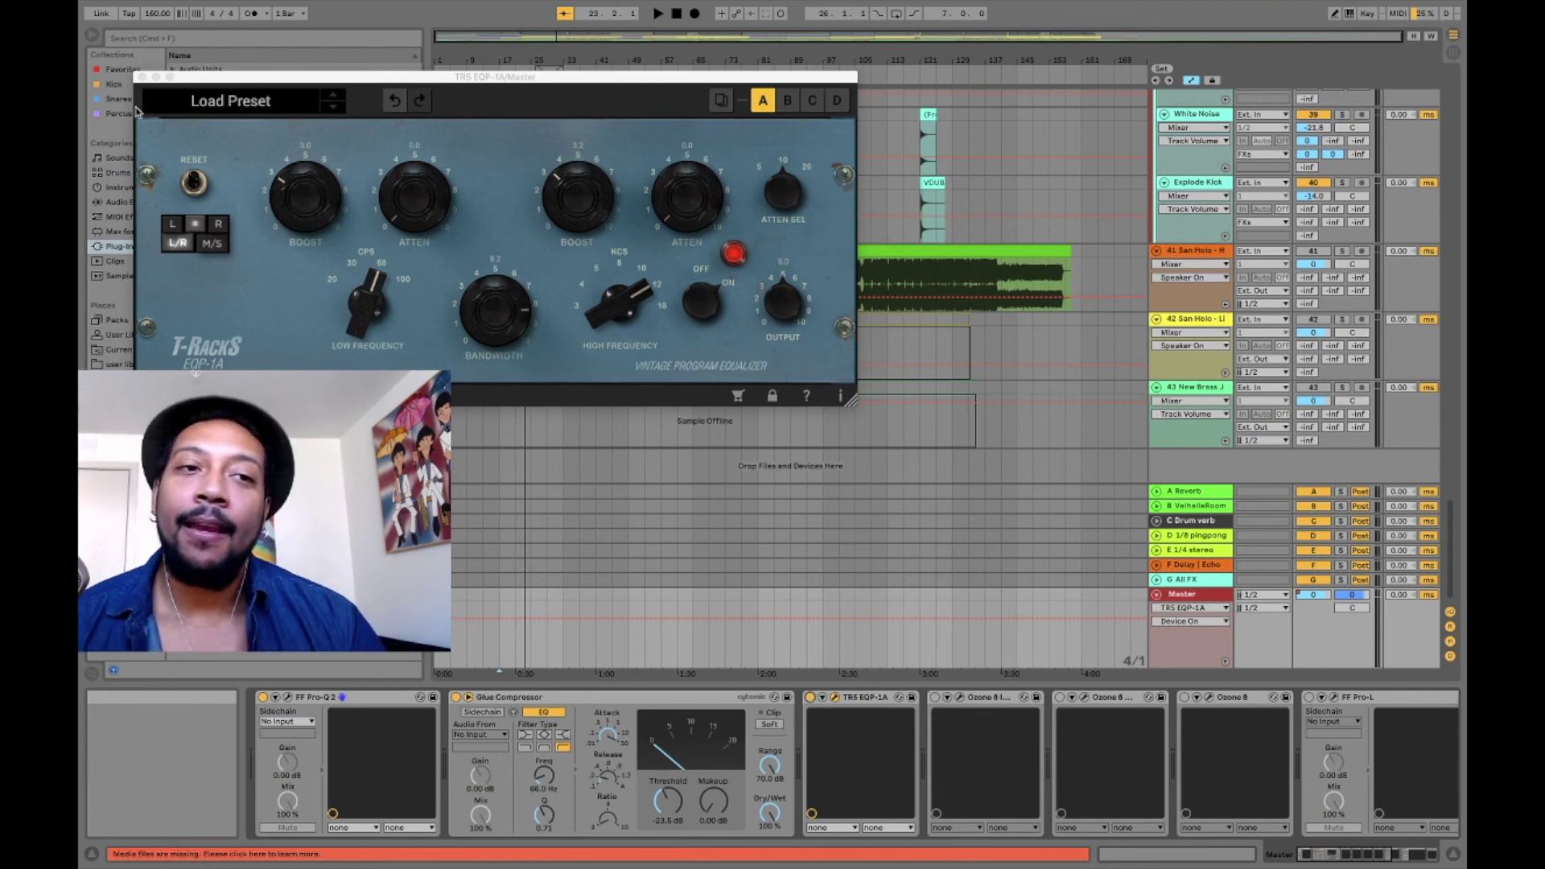
click(142, 78)
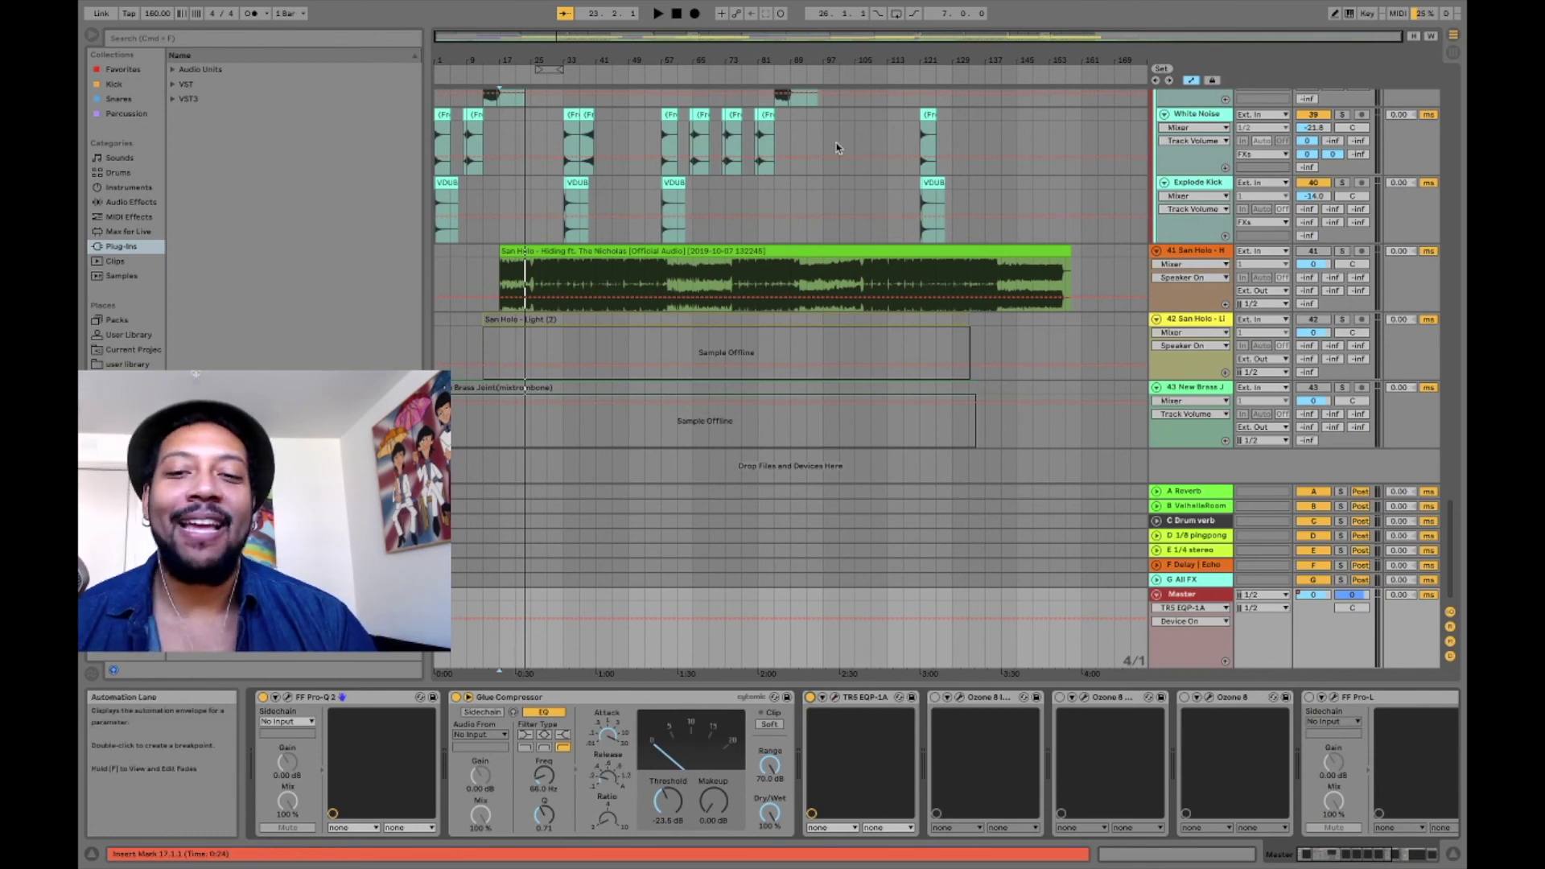
- Activate the Ozone 8 Imager on the Master track, open its plug-in window and select Band 1 to check its width
click(935, 697)
click(962, 699)
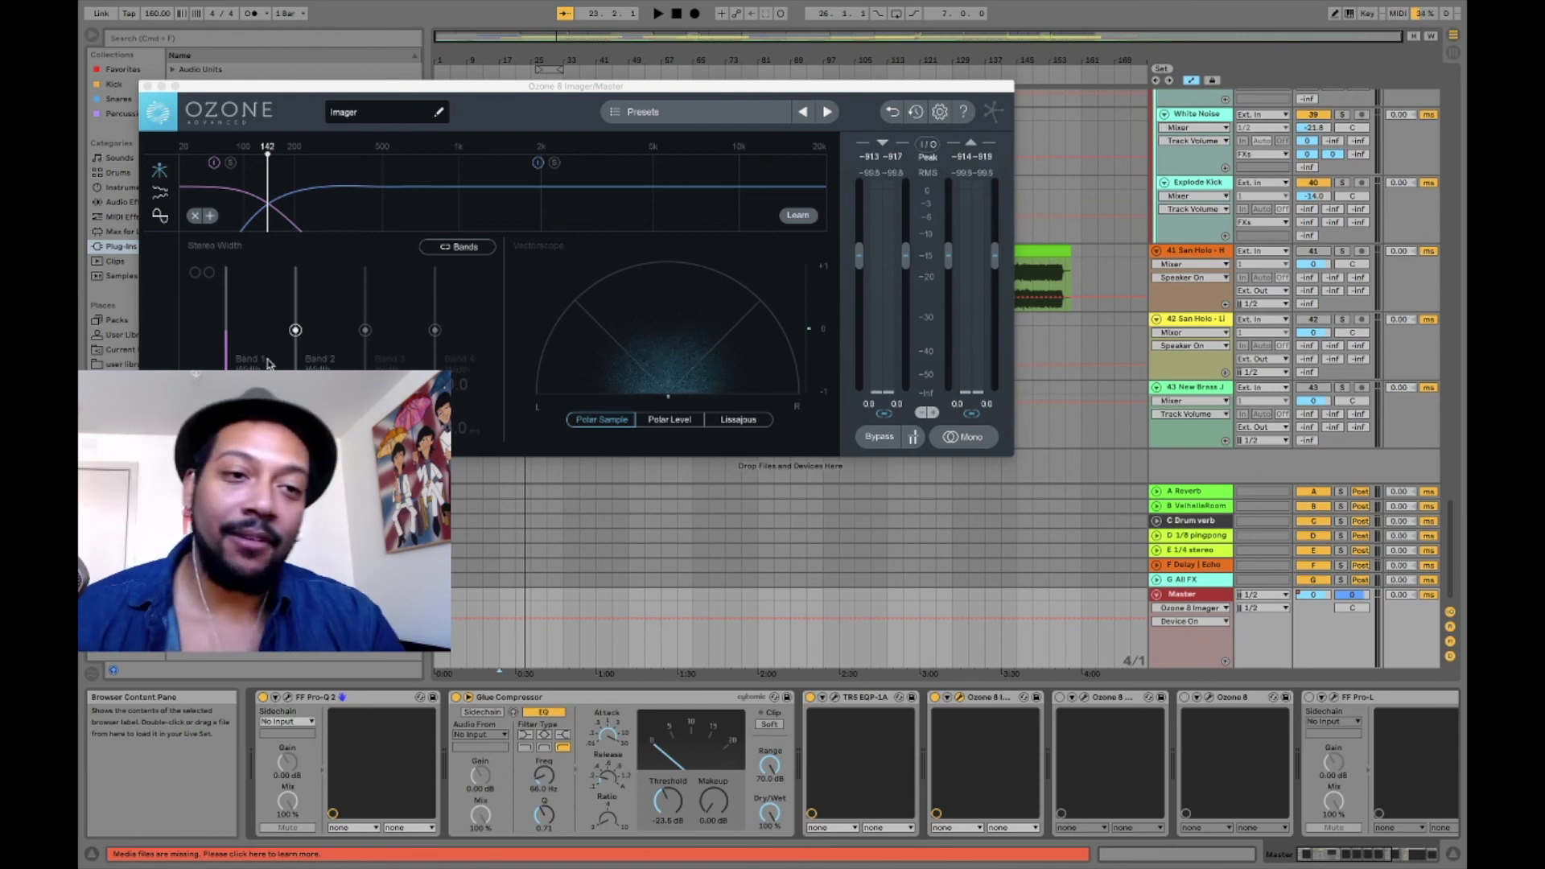
click(252, 214)
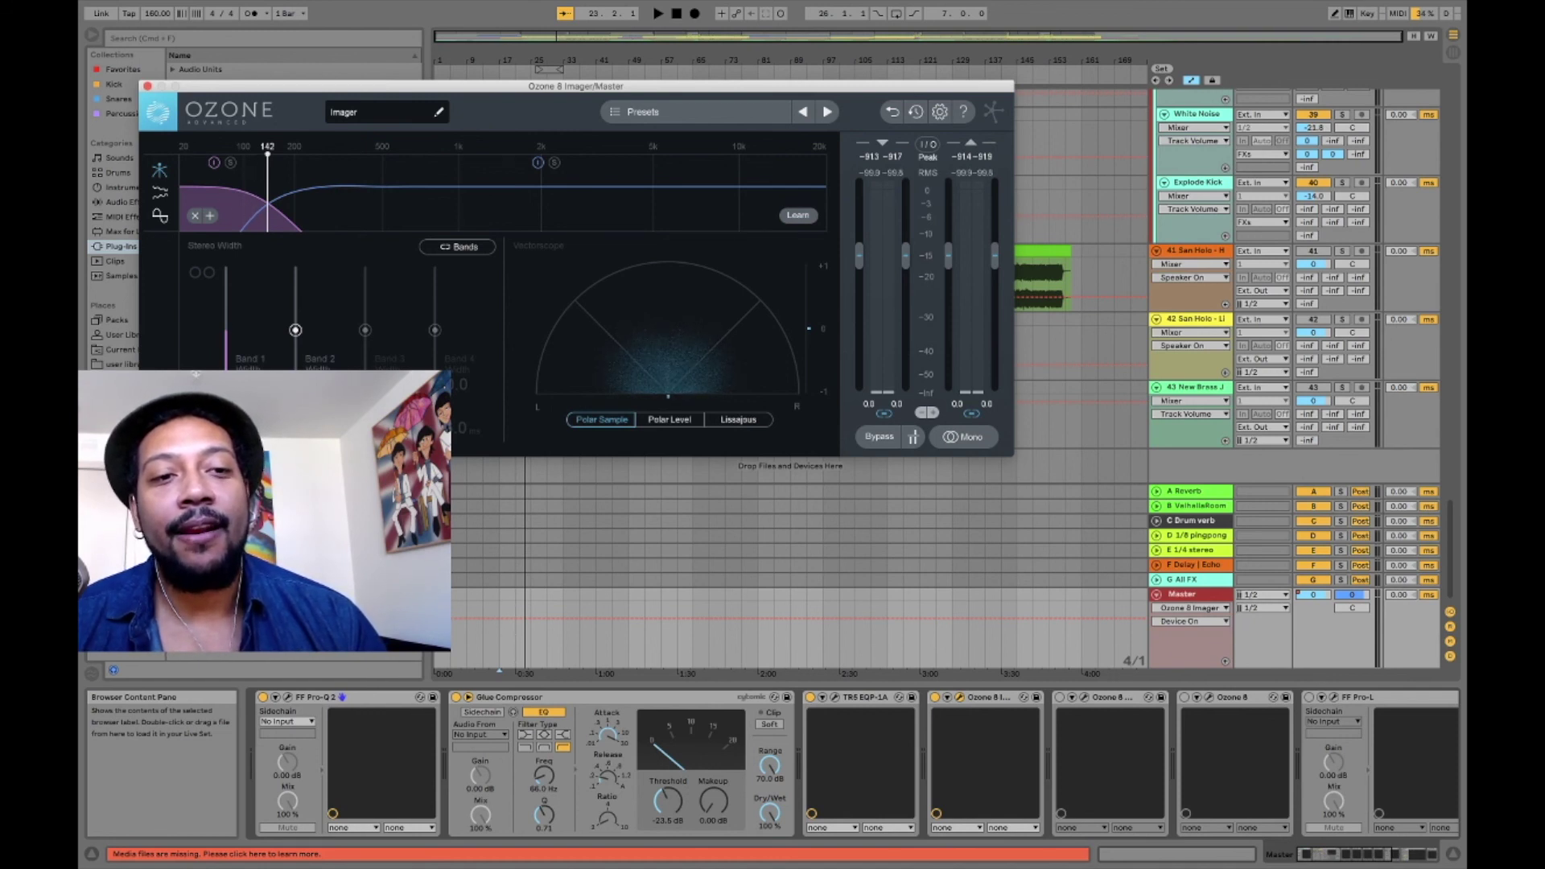
mouse_move(226, 393)
mouse_down()
mouse_move(227, 336)
mouse_move(226, 393)
mouse_up()
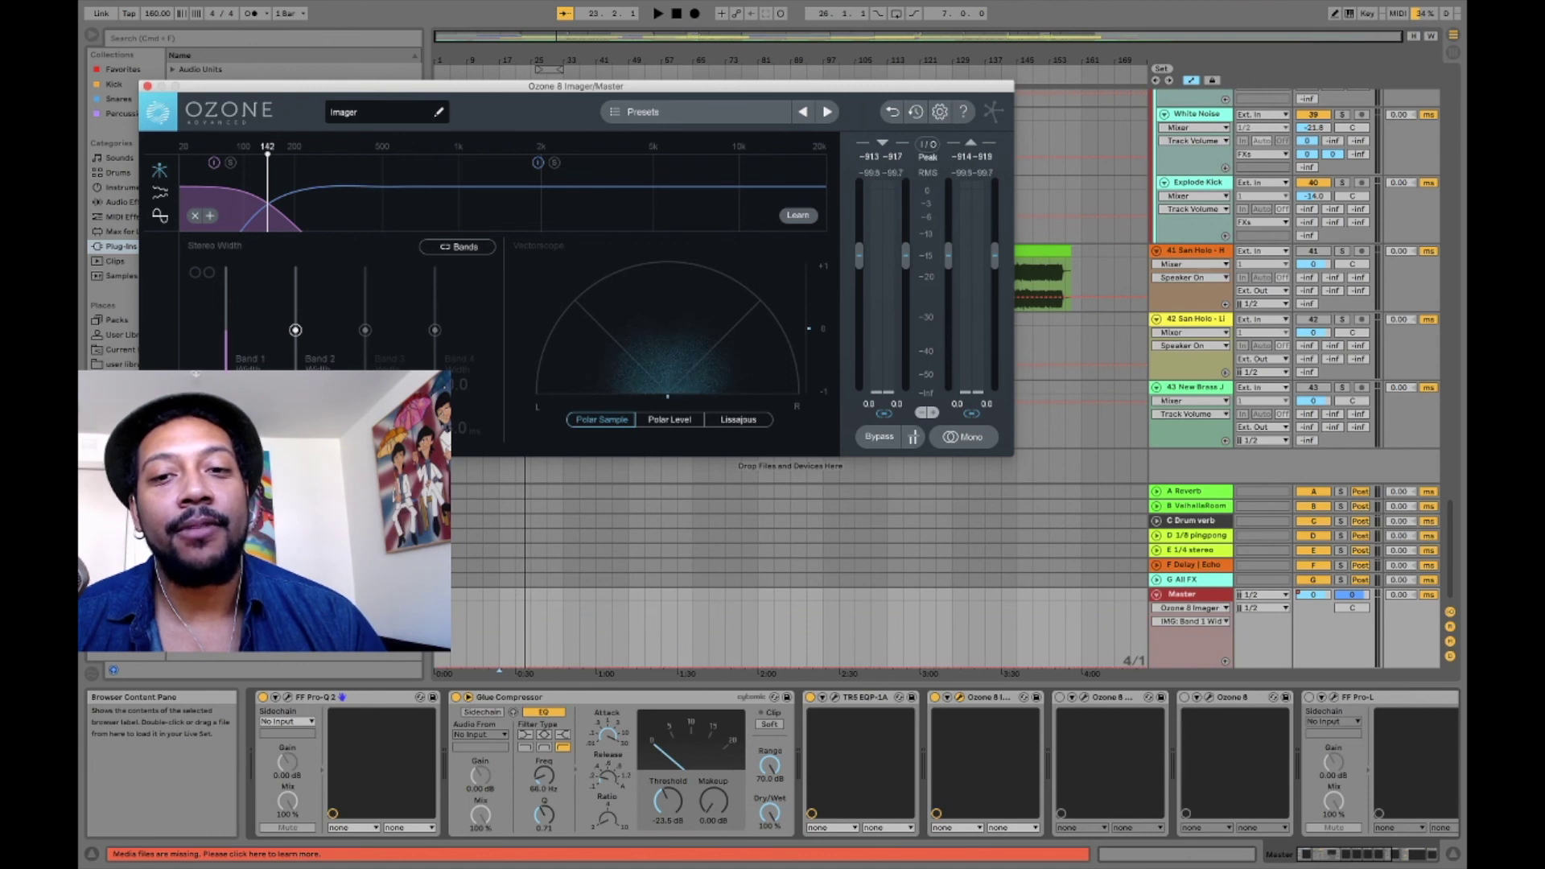
- Compare the Ozone 8 Imager bypassed and active during playback, leave it active and close its plug-in window
key(space)
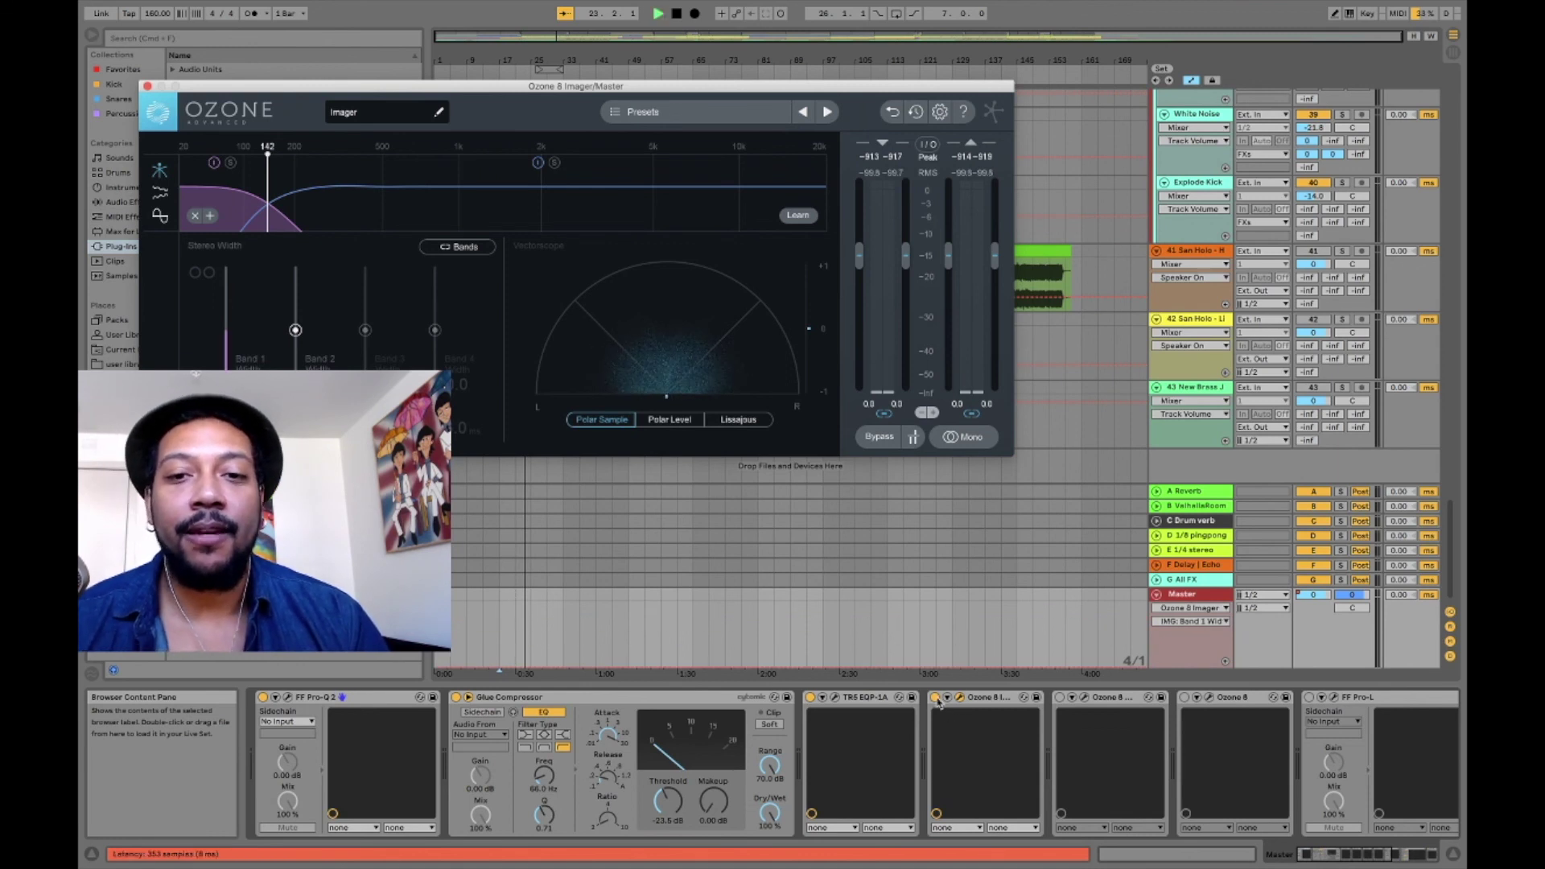
click(936, 699)
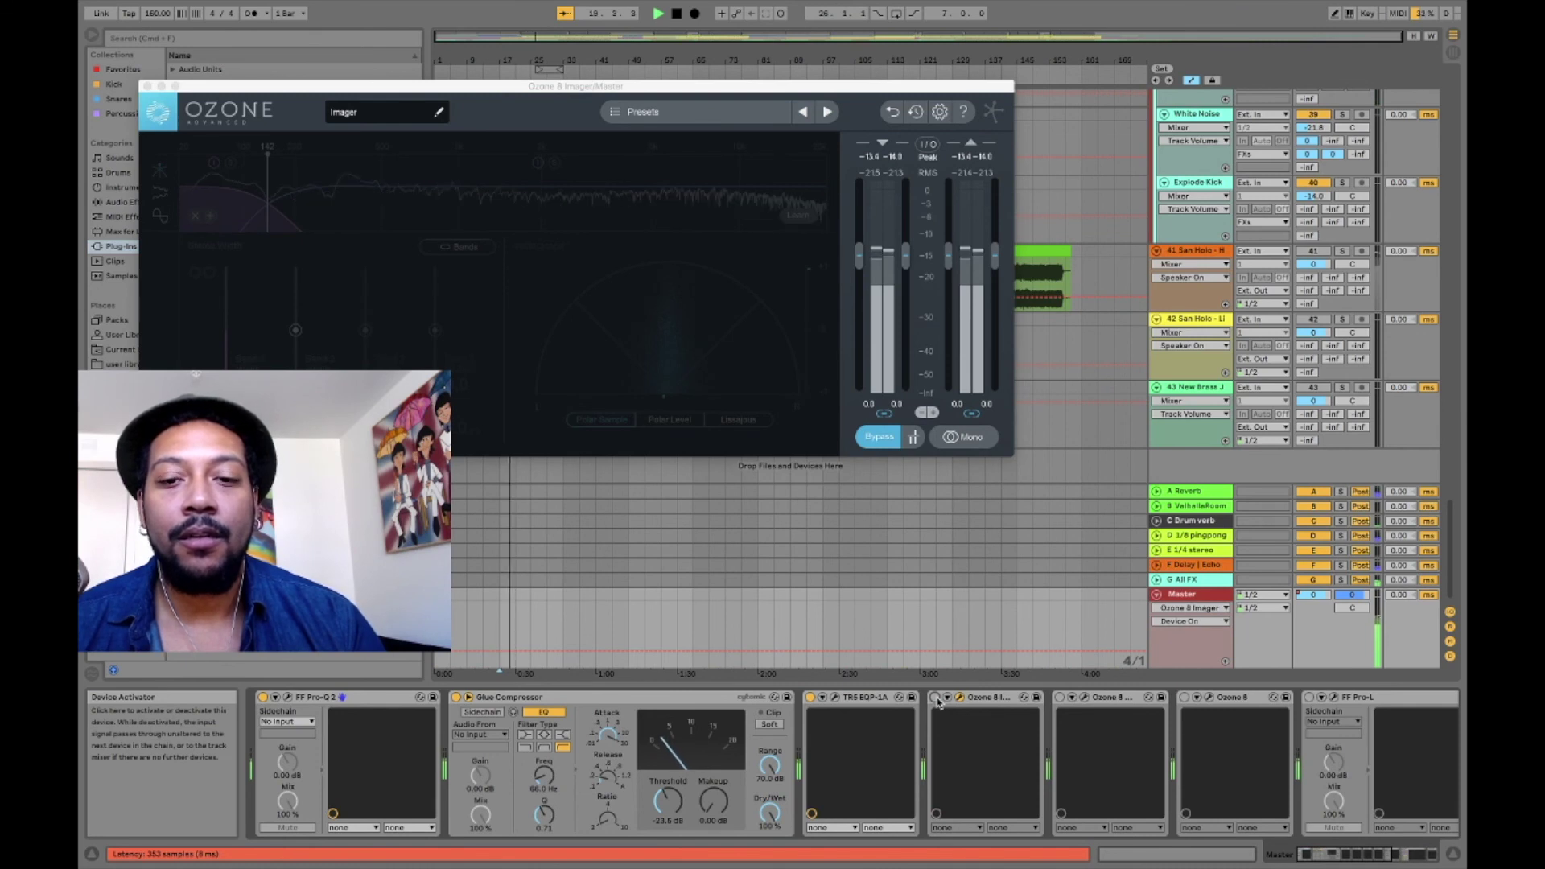
click(936, 699)
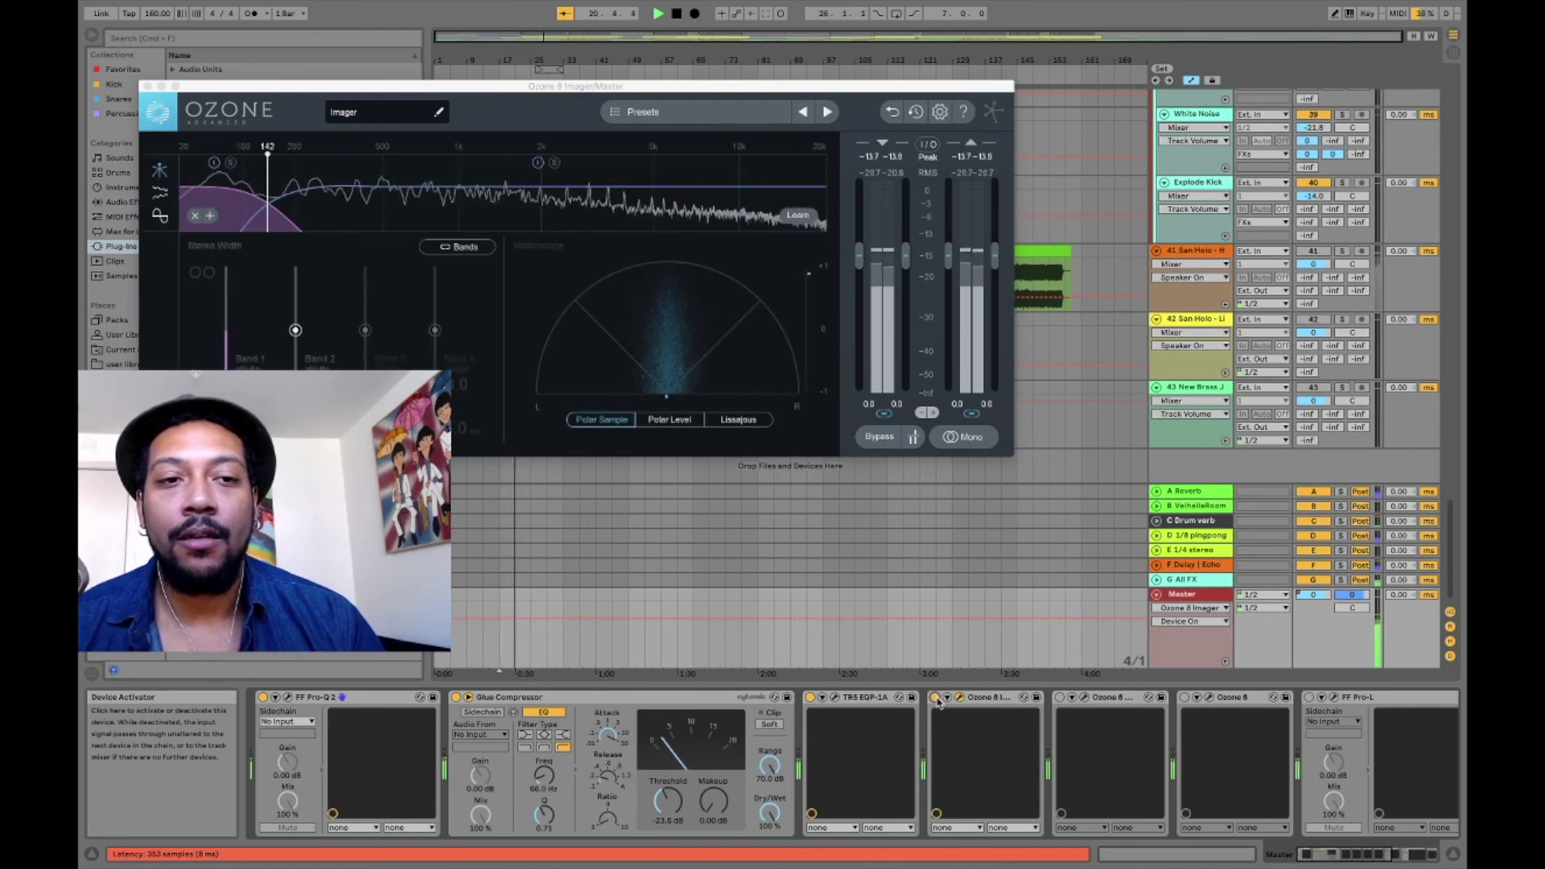
click(936, 699)
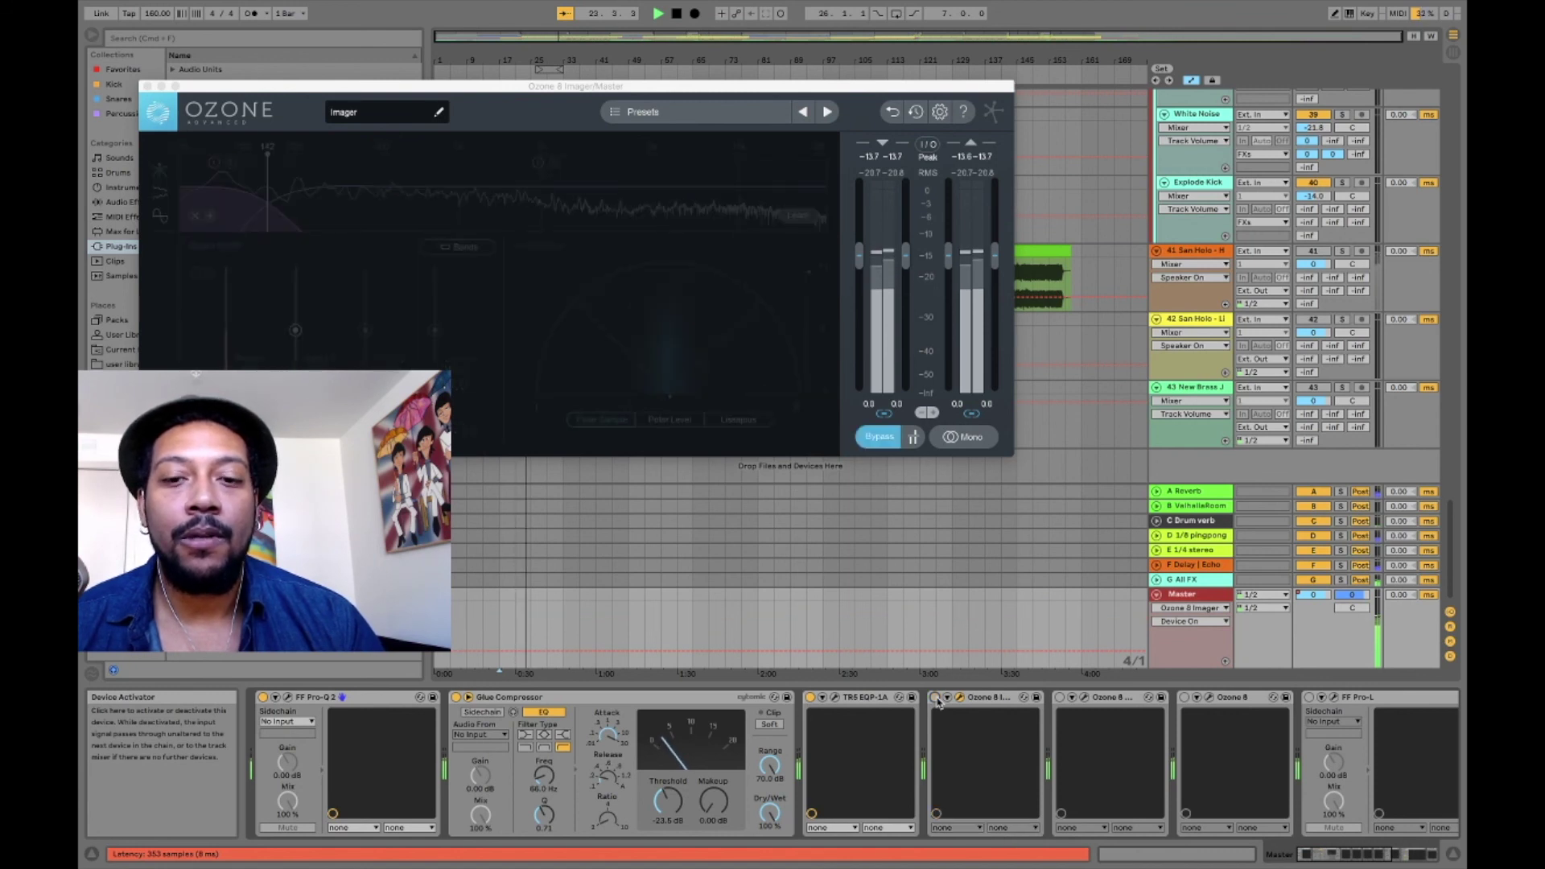
click(936, 698)
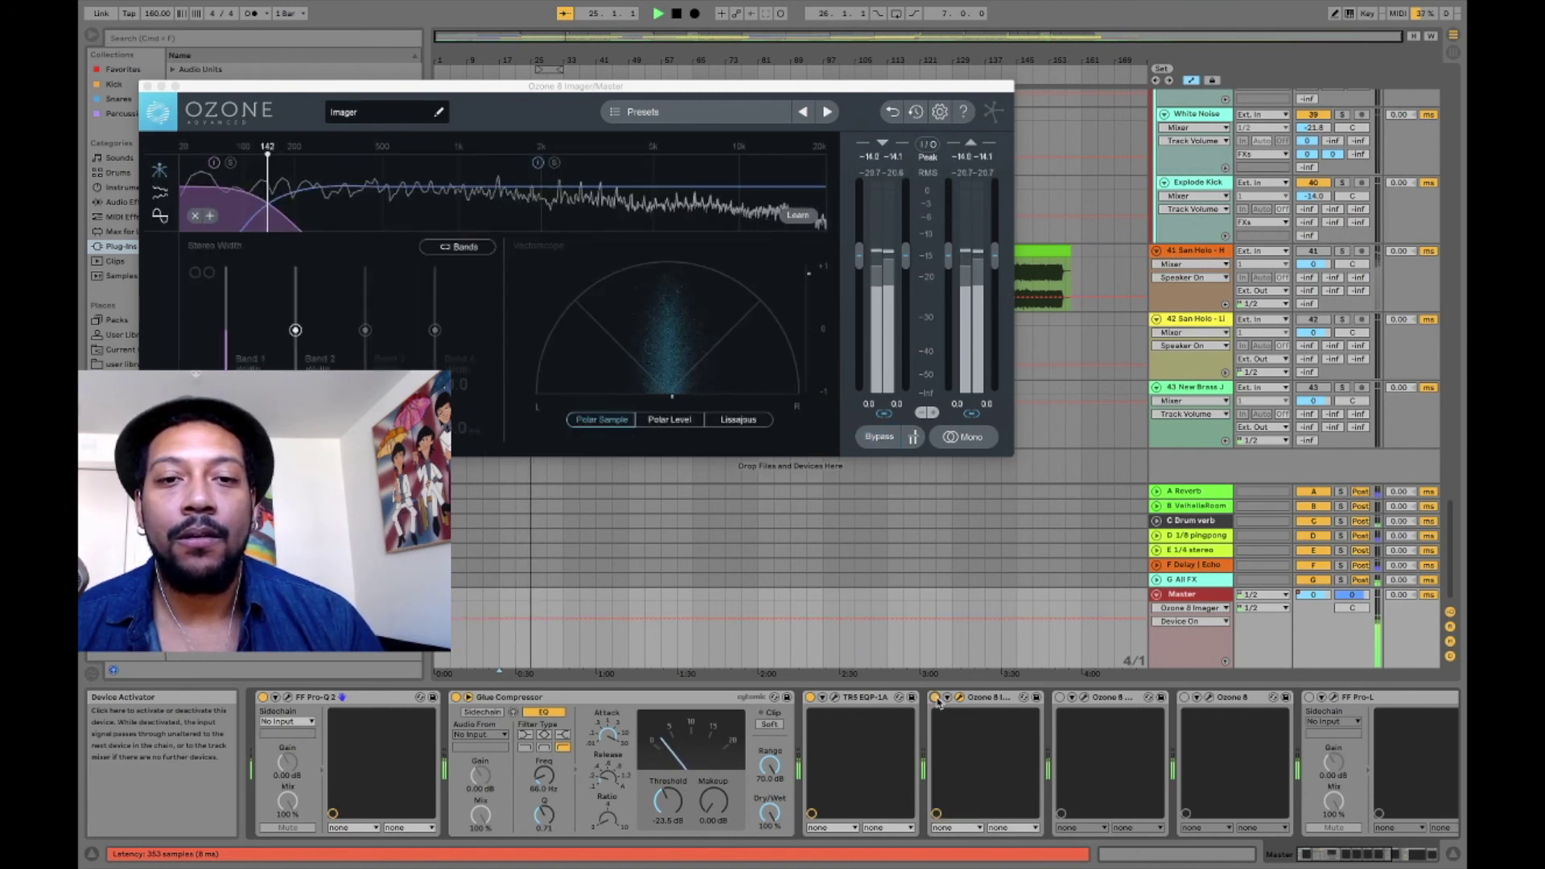
key(space)
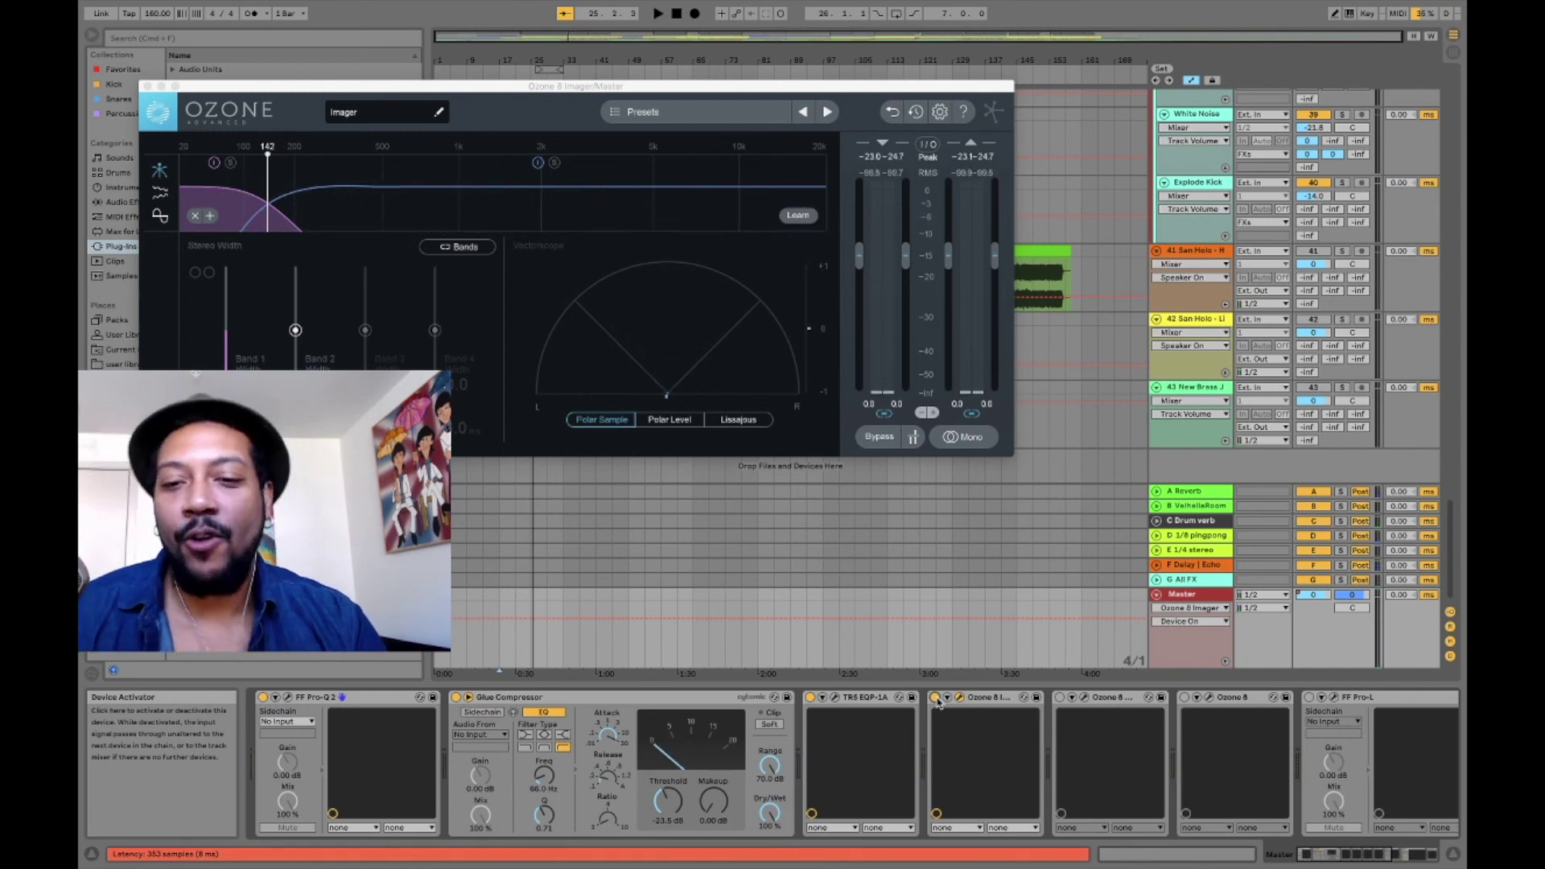
click(148, 86)
- Open the Ozone 8 Exciter on the Master track, activate it and move its plug-in window clear of the webcam area
scroll(1083, 756, right, 4)
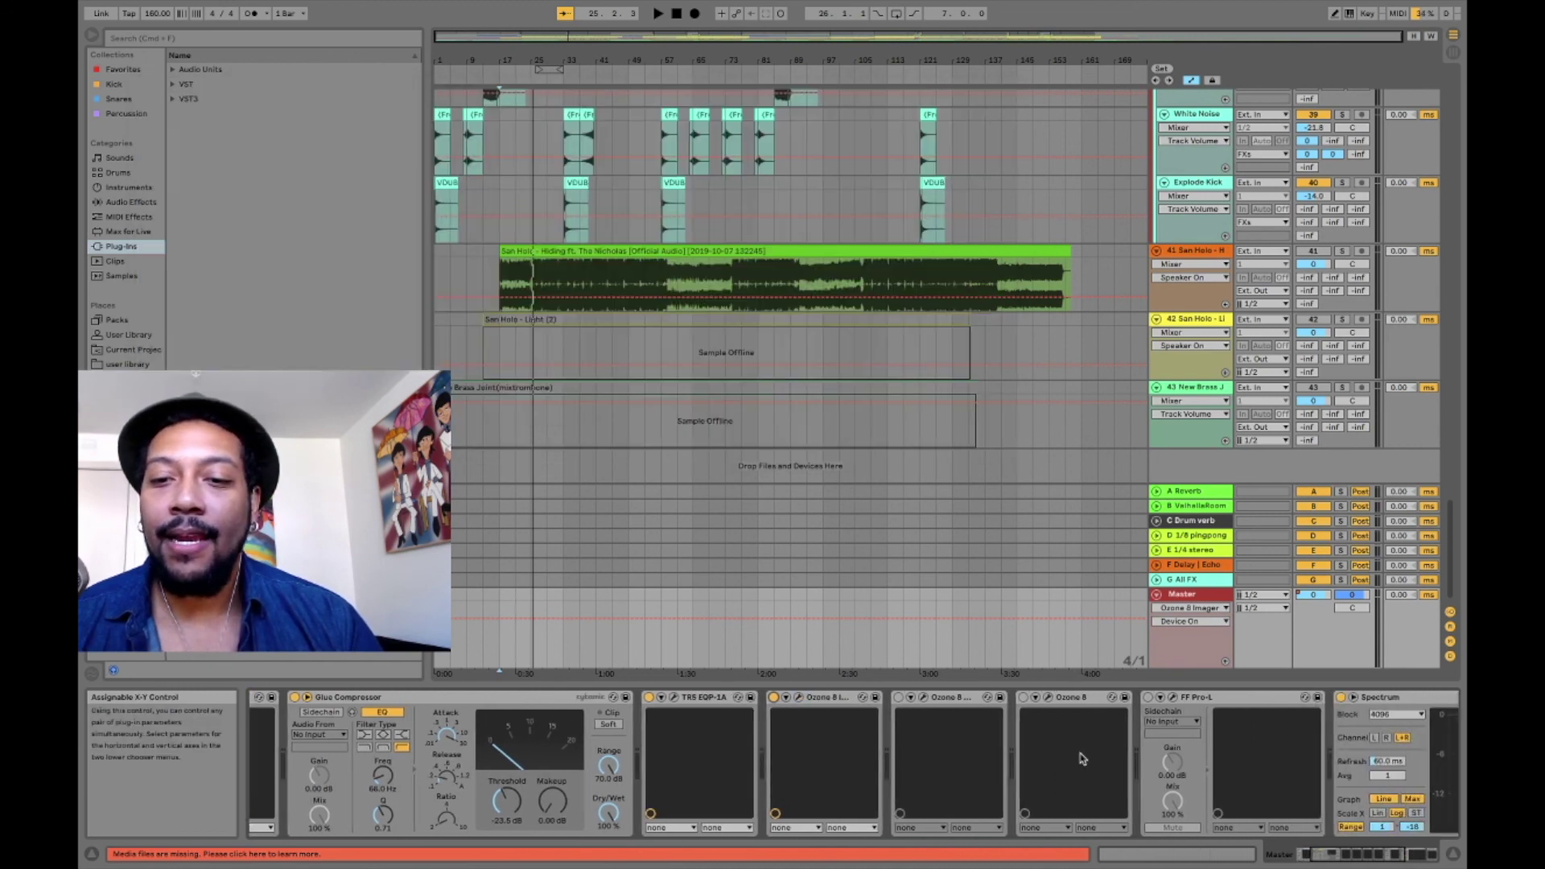
click(923, 699)
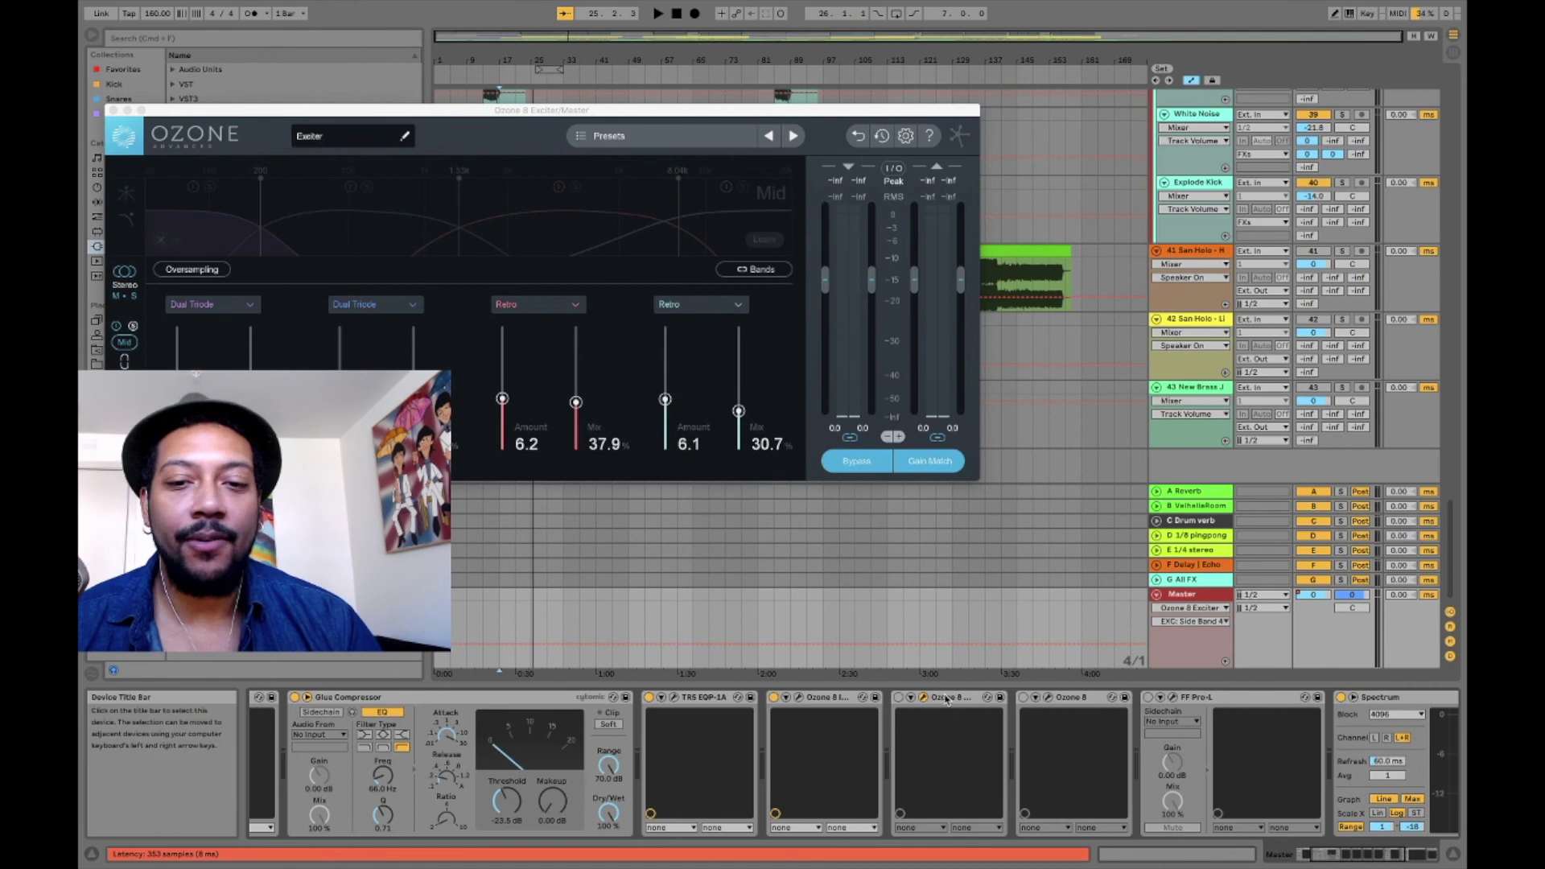
click(899, 698)
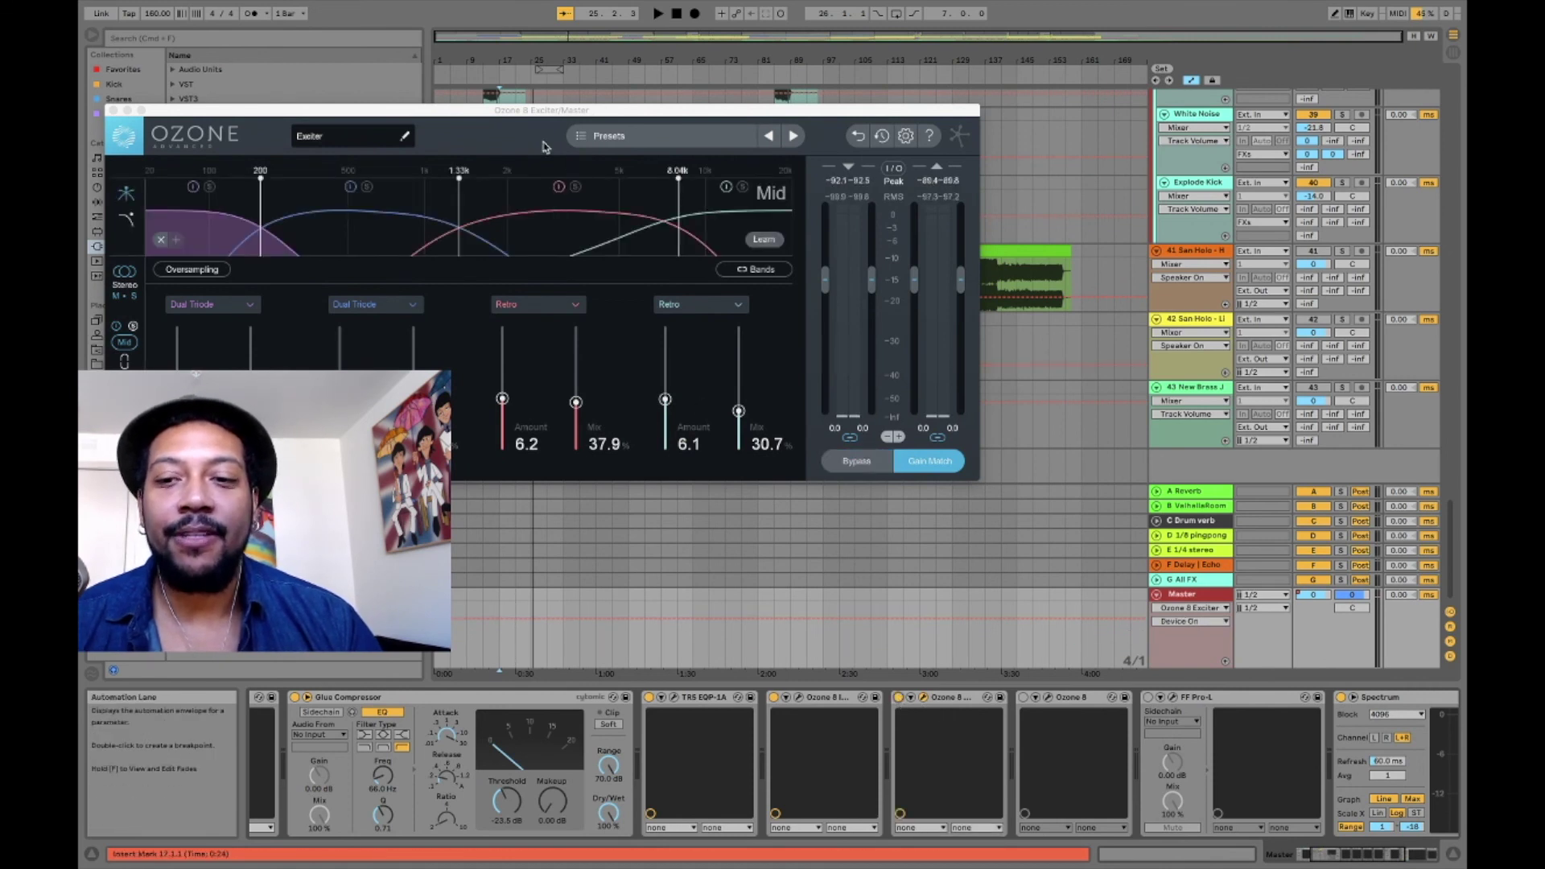
drag(492, 117, 665, 79)
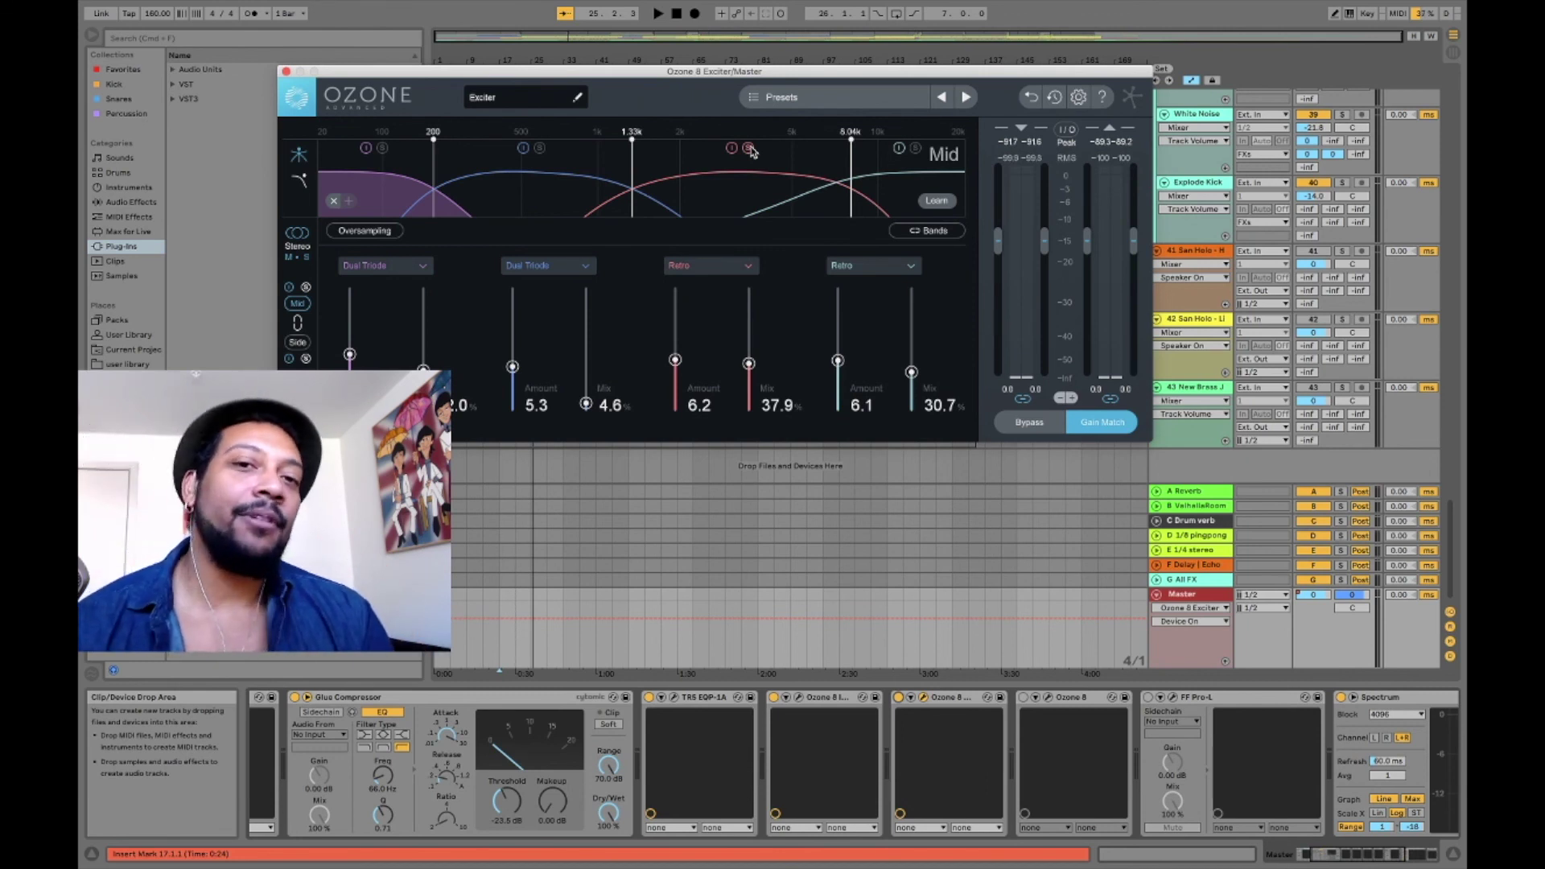
- Play the track through the Exciter and examine the saturation mode choices of its four Mid bands
key(space)
mouse_move(632, 173)
mouse_down()
mouse_move(775, 182)
mouse_move(580, 203)
mouse_move(632, 201)
mouse_up()
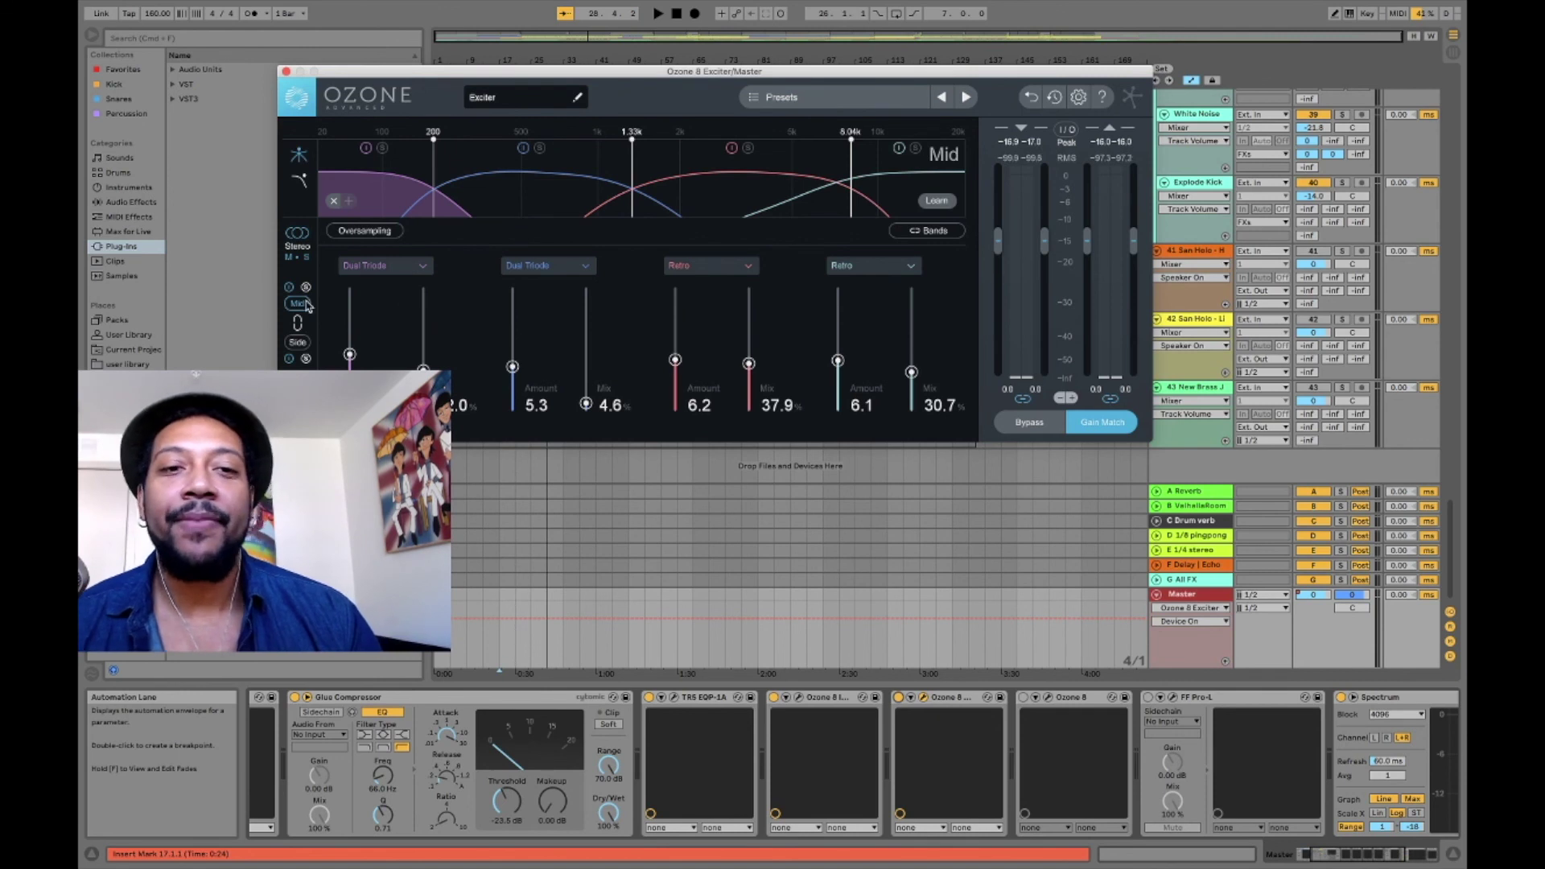
click(701, 268)
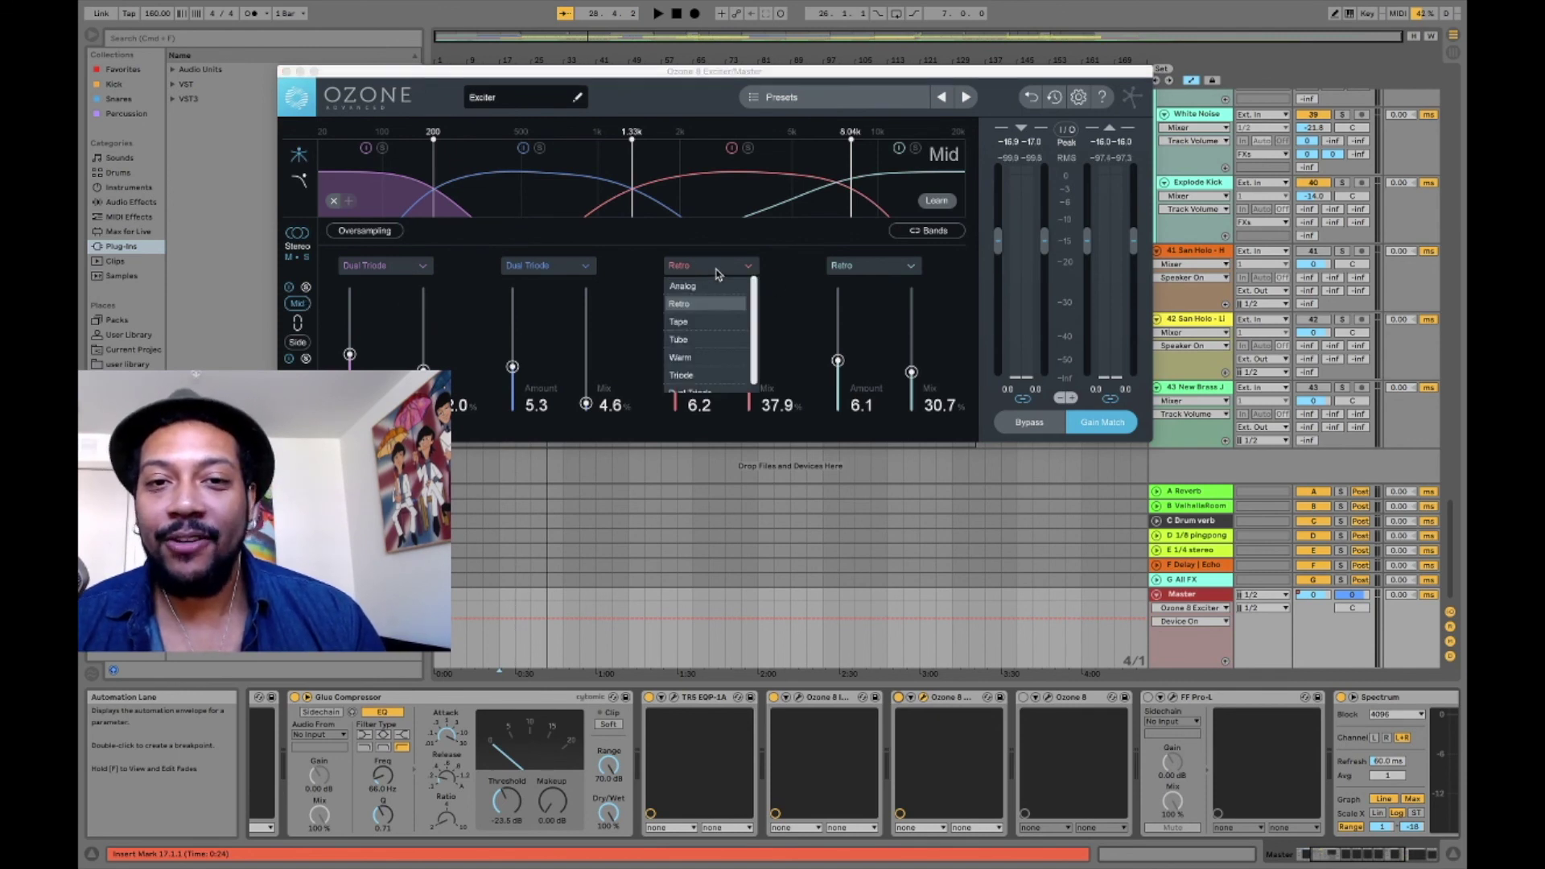
click(876, 266)
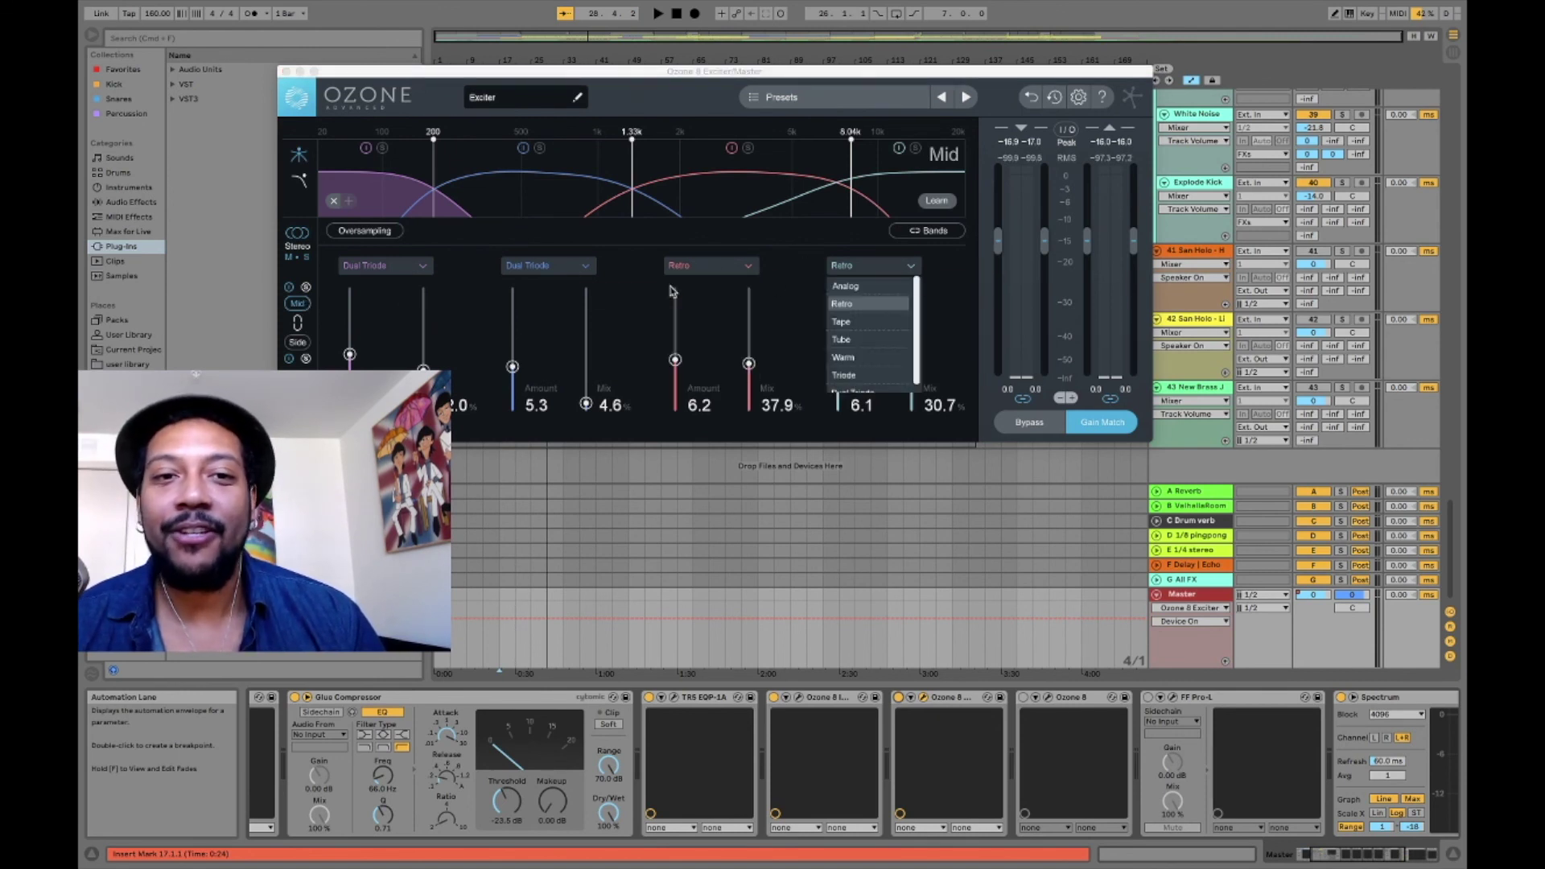
click(528, 266)
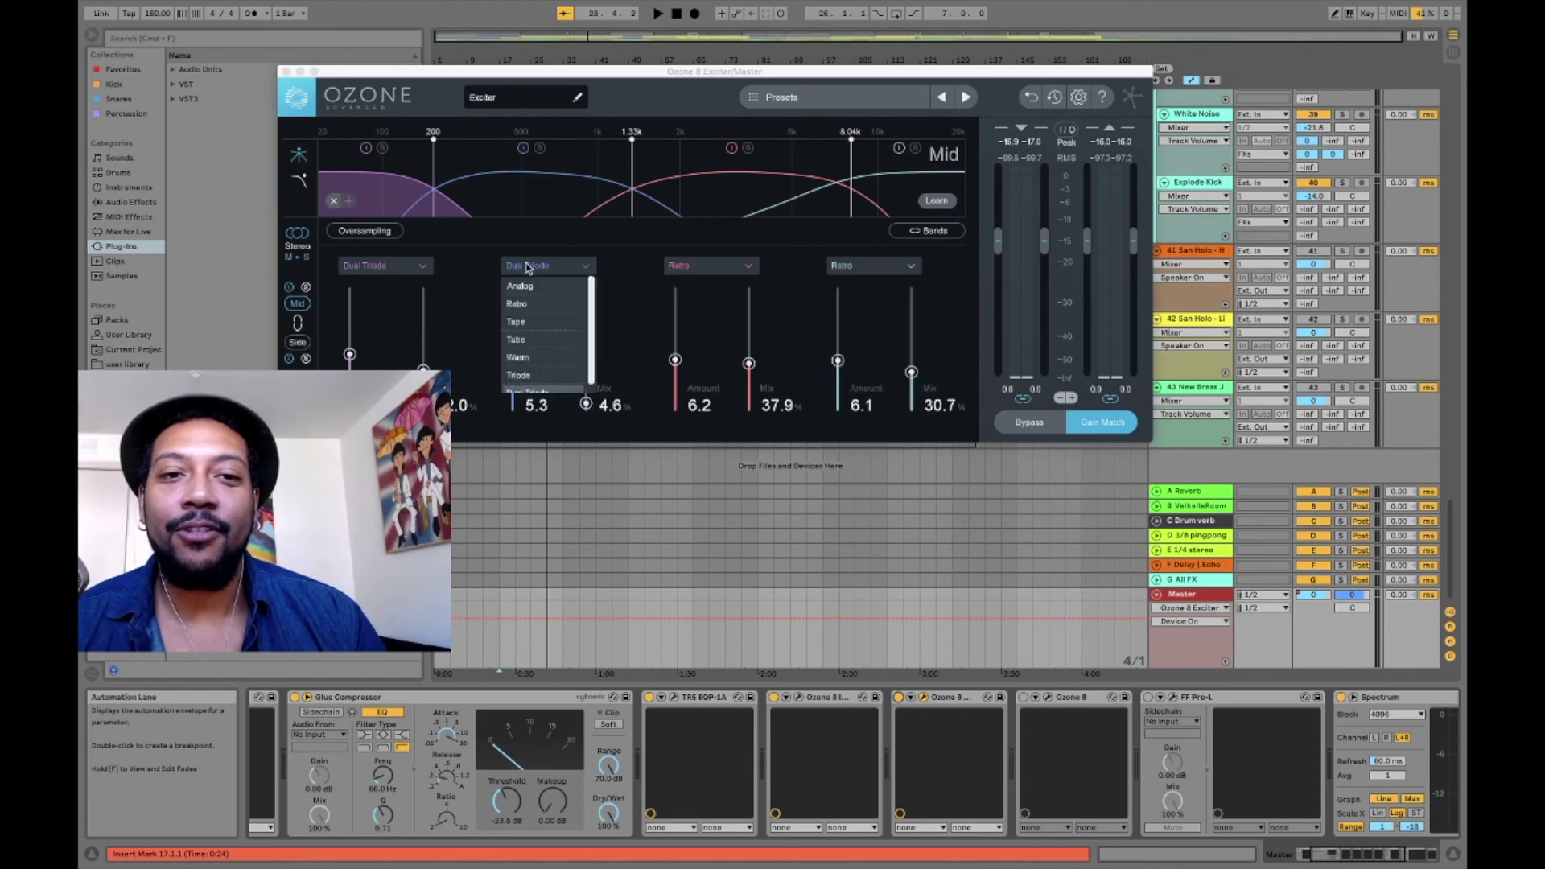
click(382, 266)
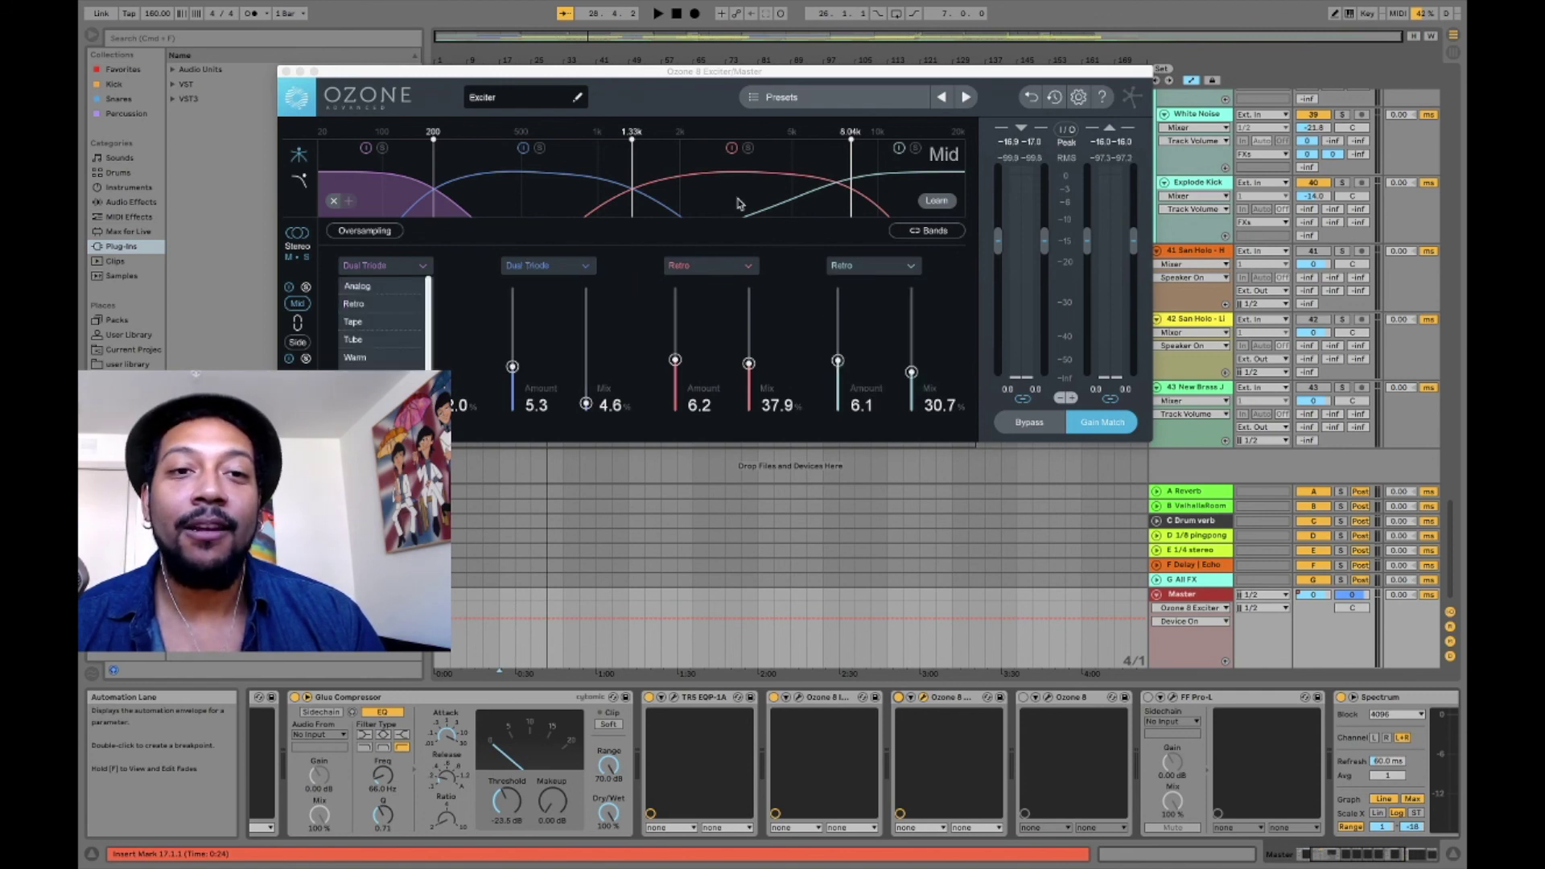
- Compare the Exciter's Side and Mid band settings, ending on the Side channel
click(299, 323)
click(298, 343)
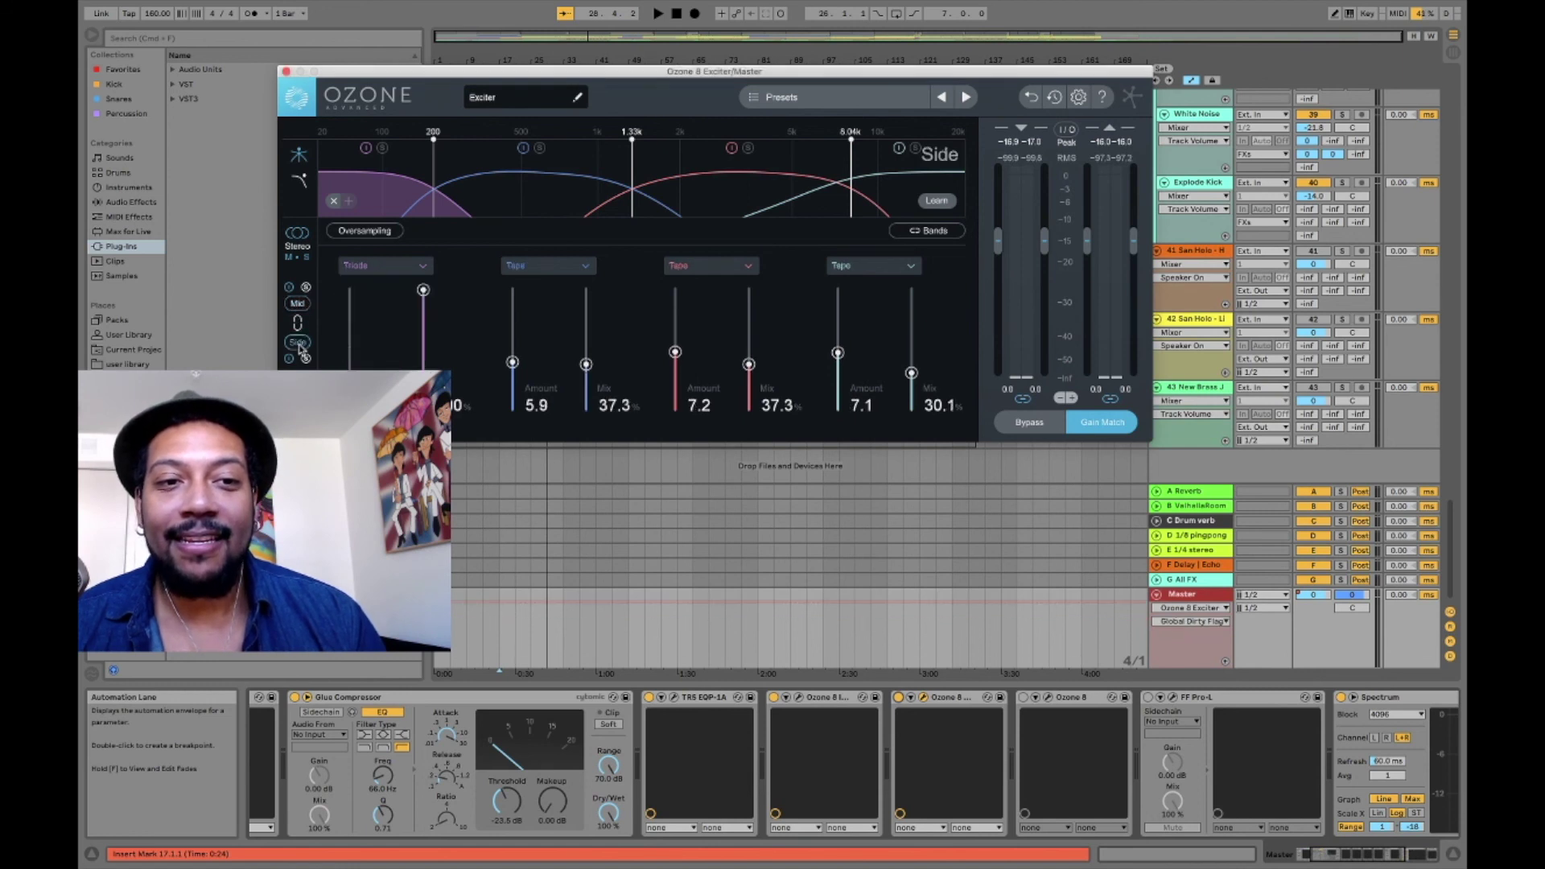
click(297, 303)
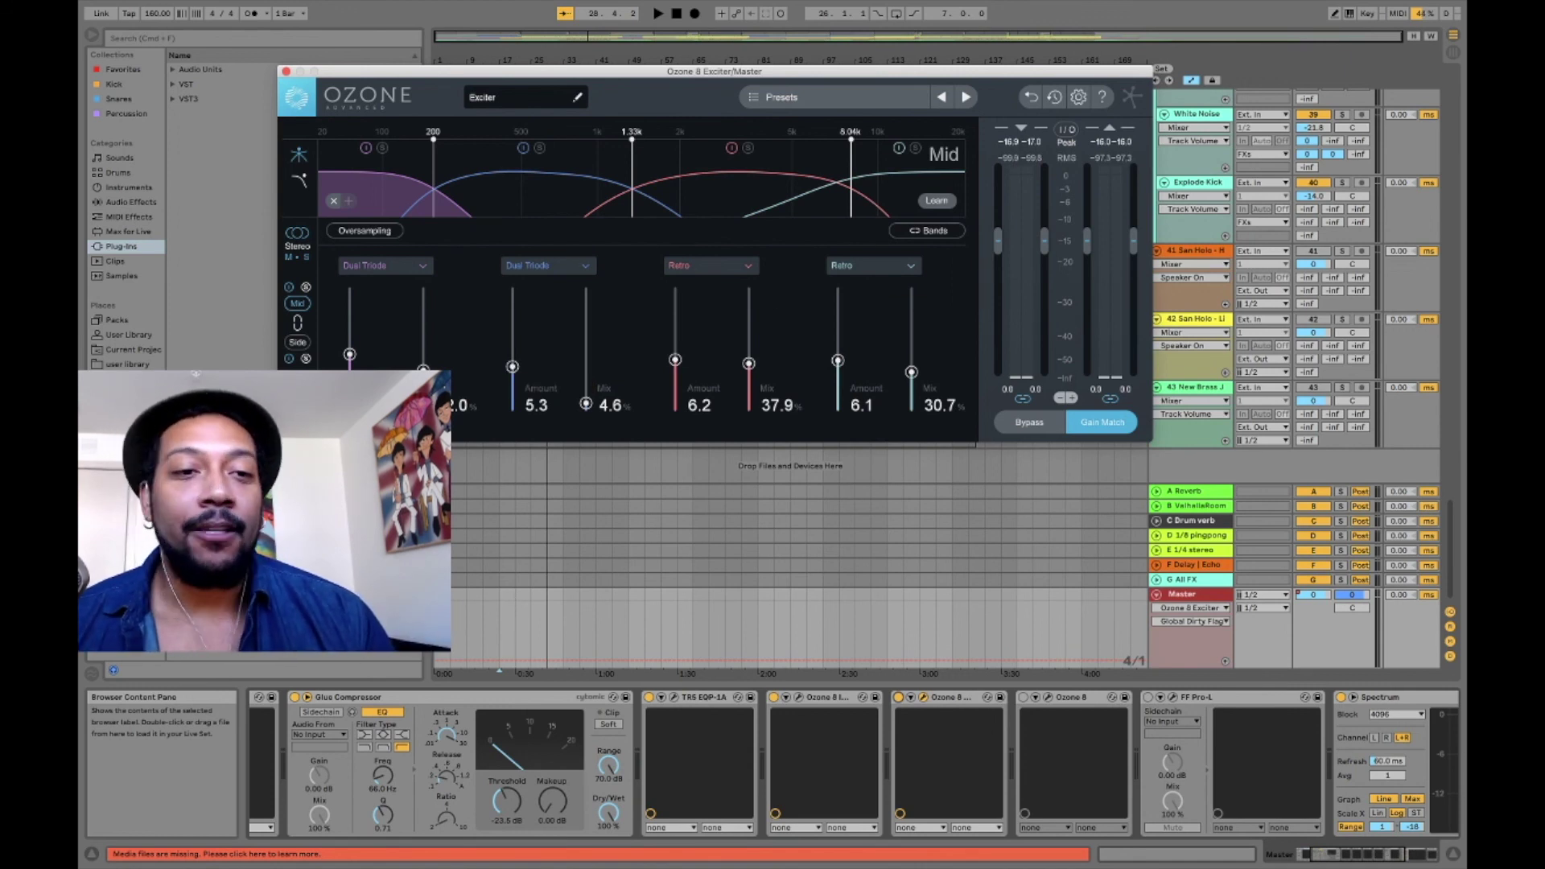
click(304, 348)
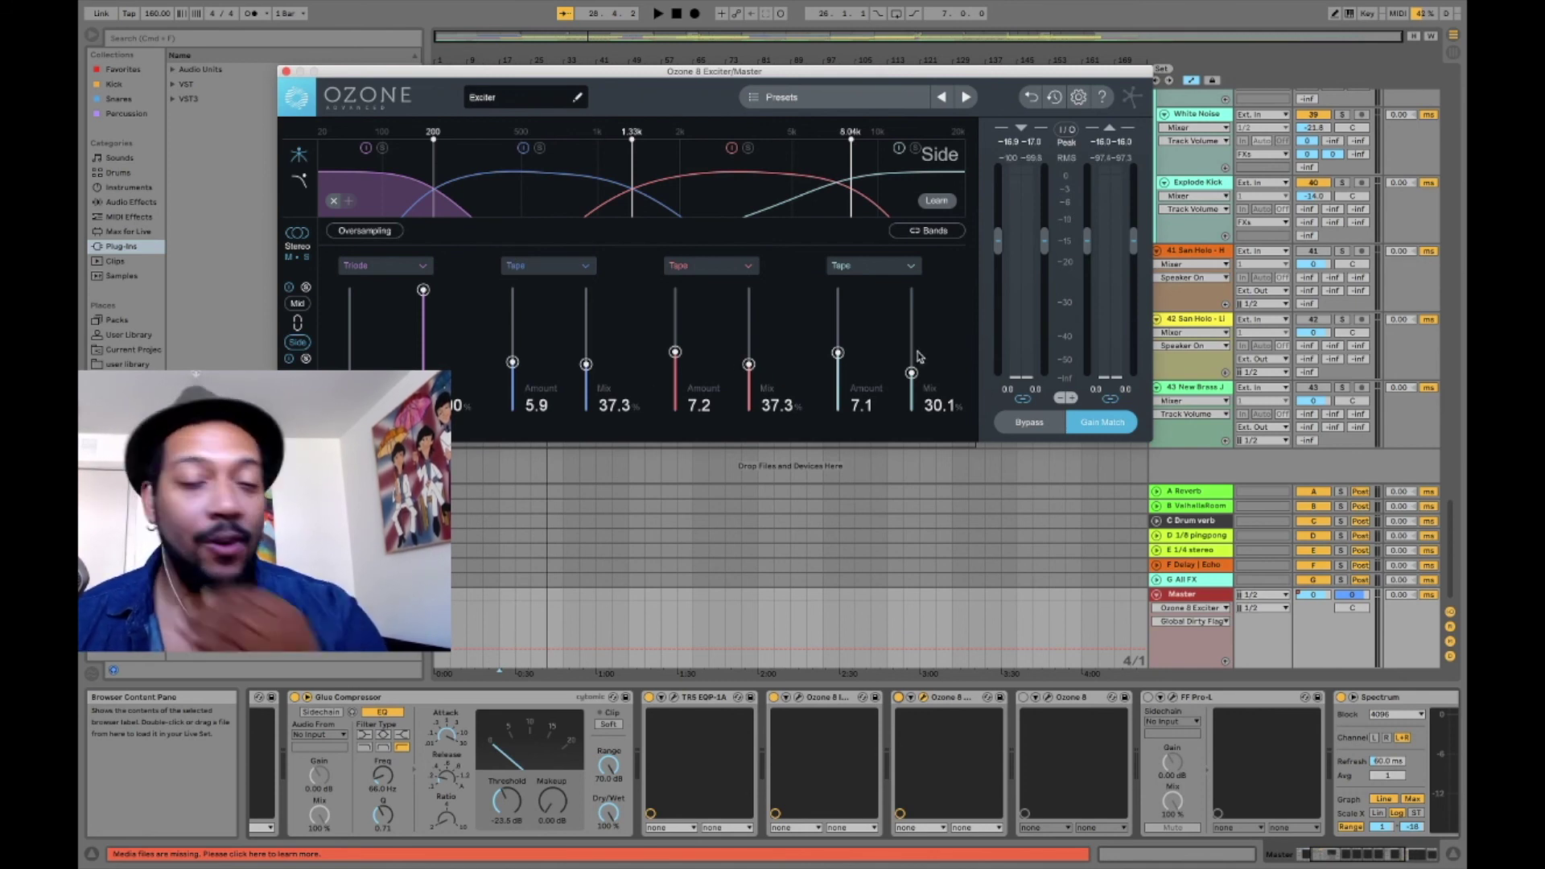
- Set the mix of the Exciter's second Side band to 32.0% during playback and close the plug-in window
click(549, 180)
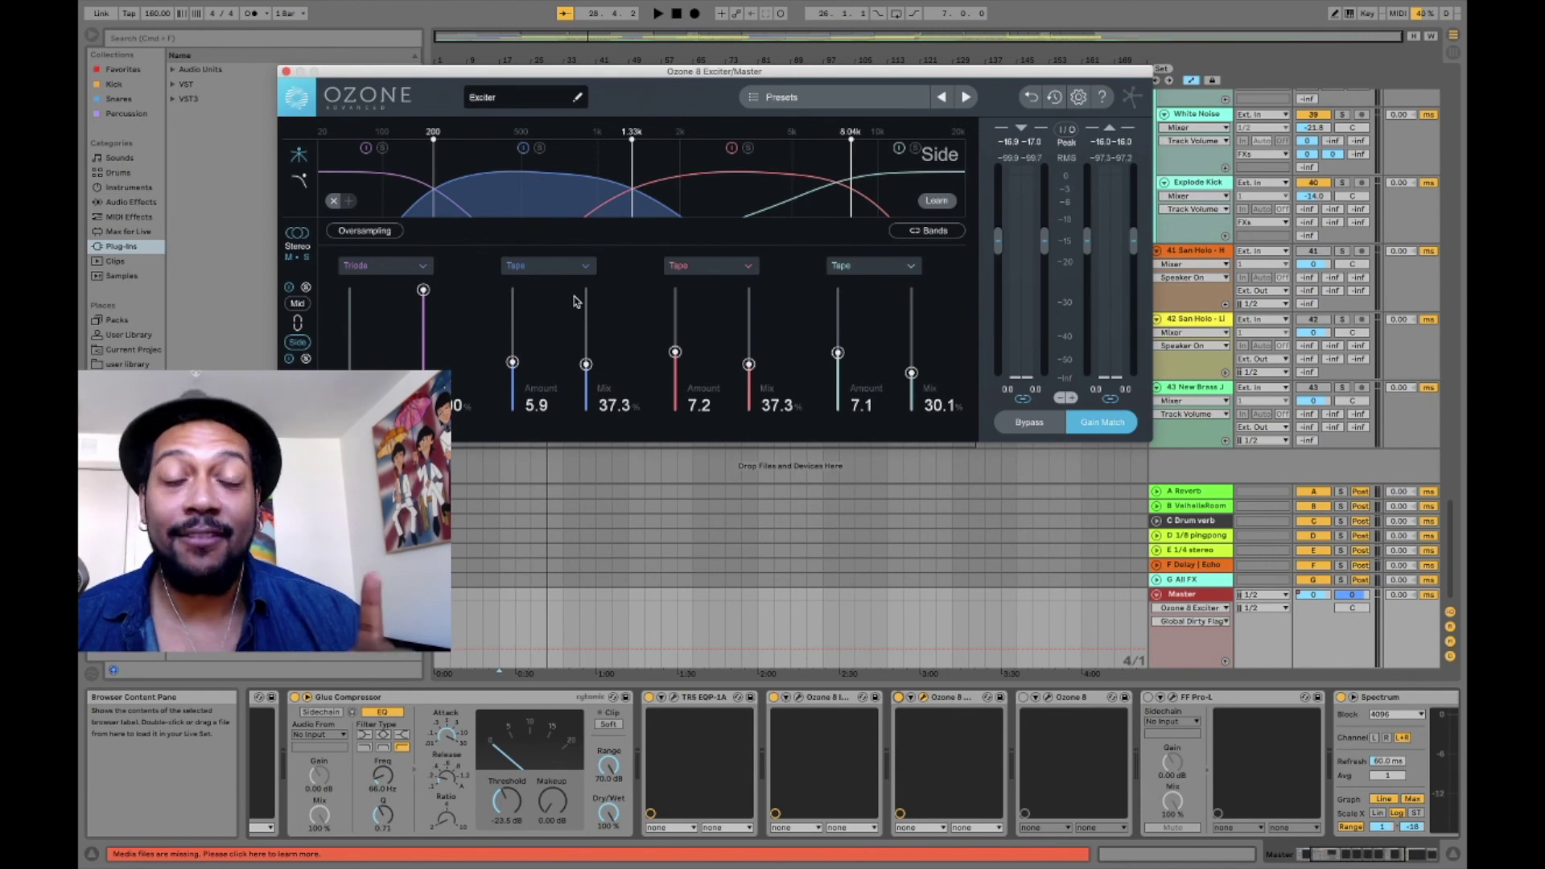
key(space)
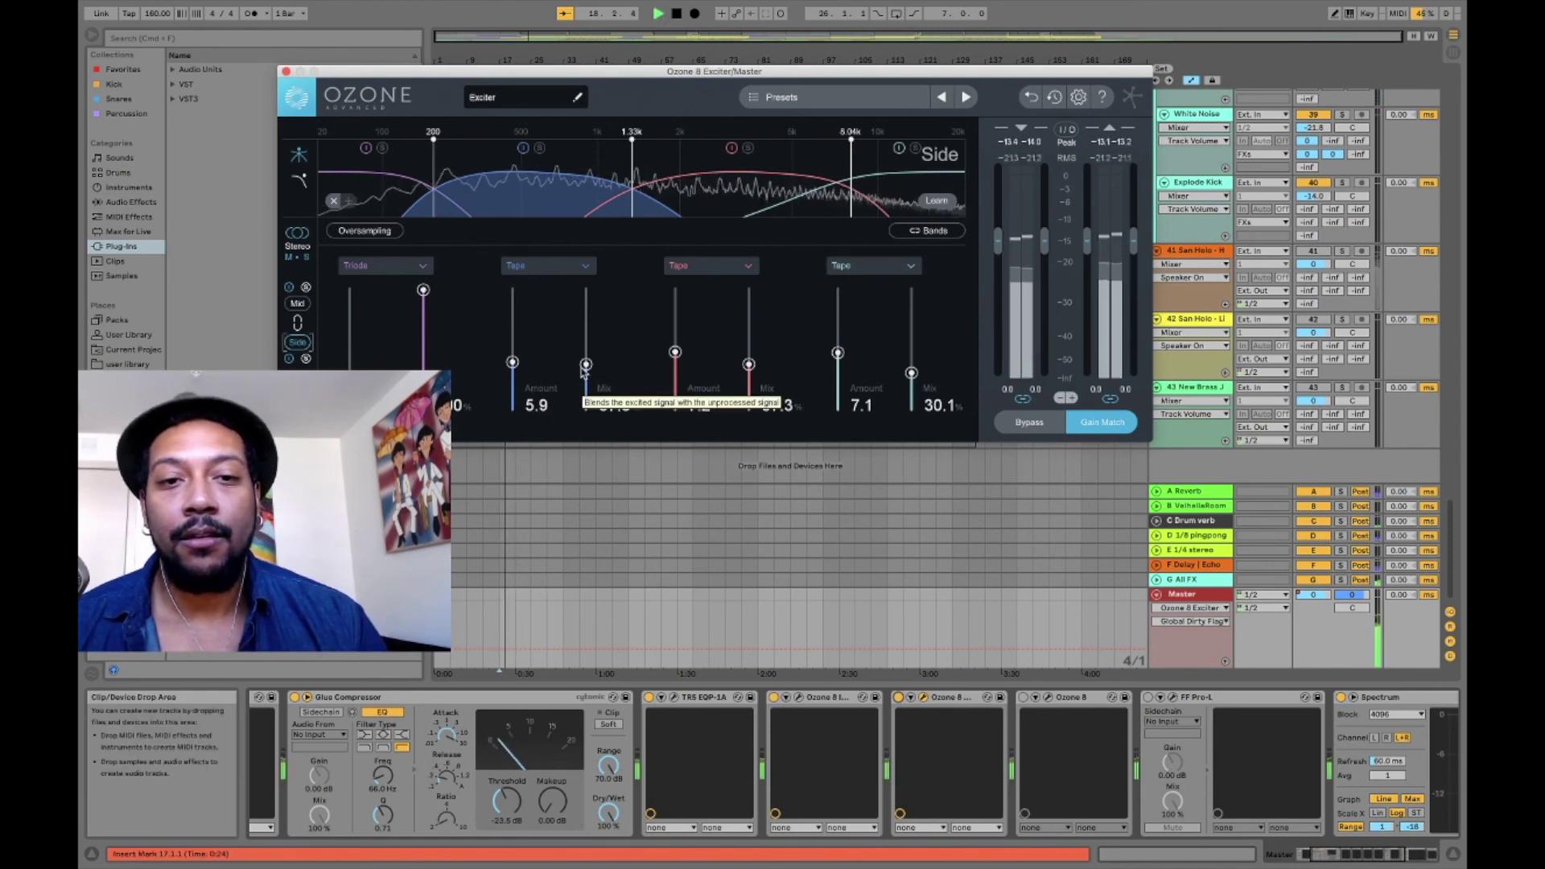
drag(582, 370, 586, 285)
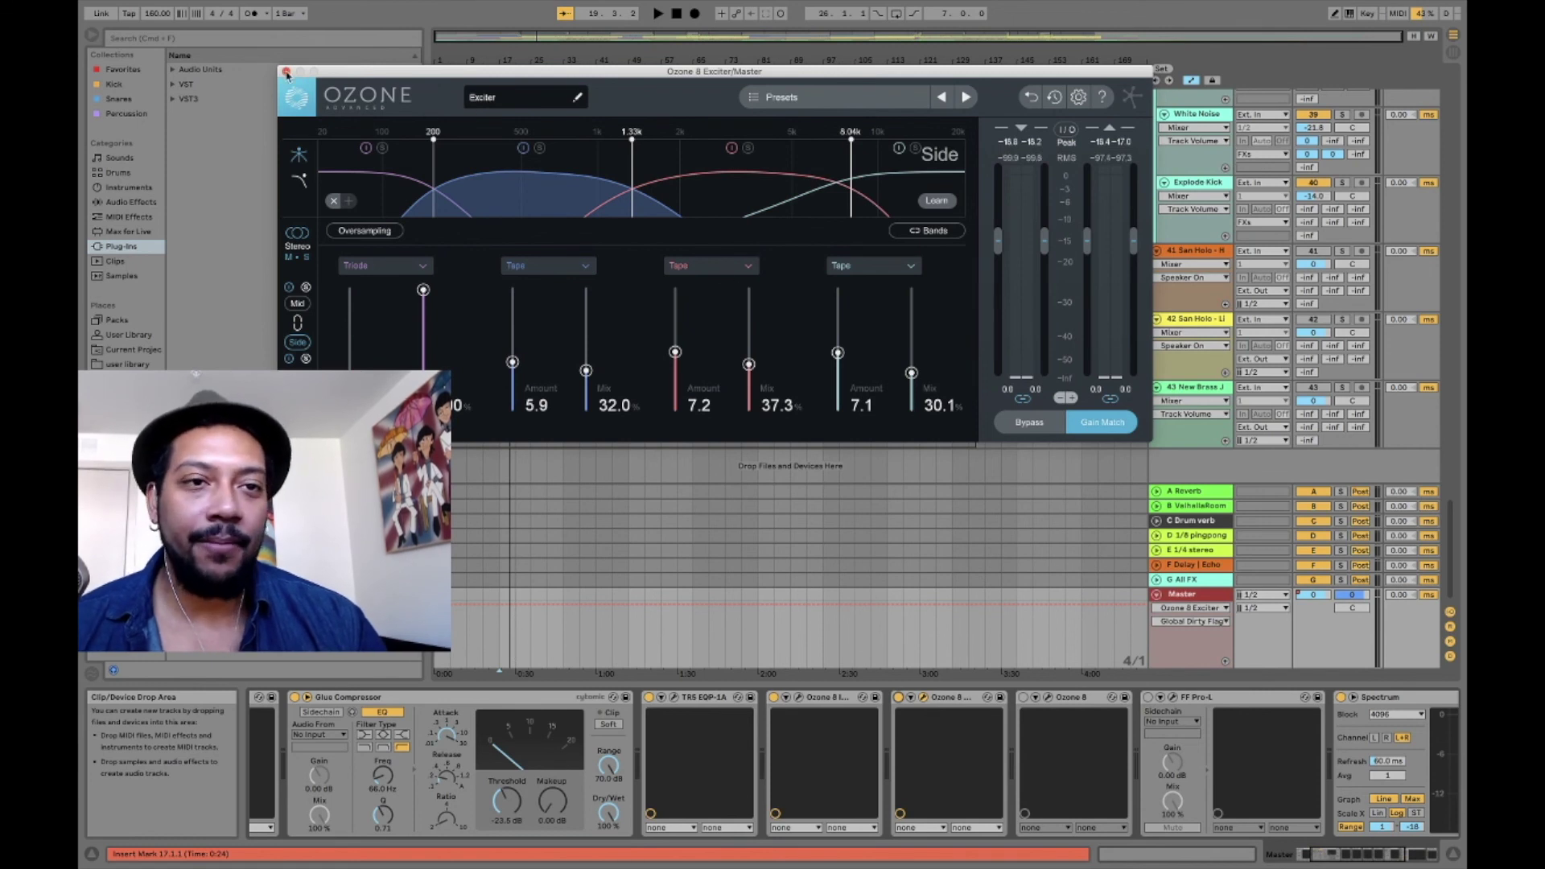
click(286, 72)
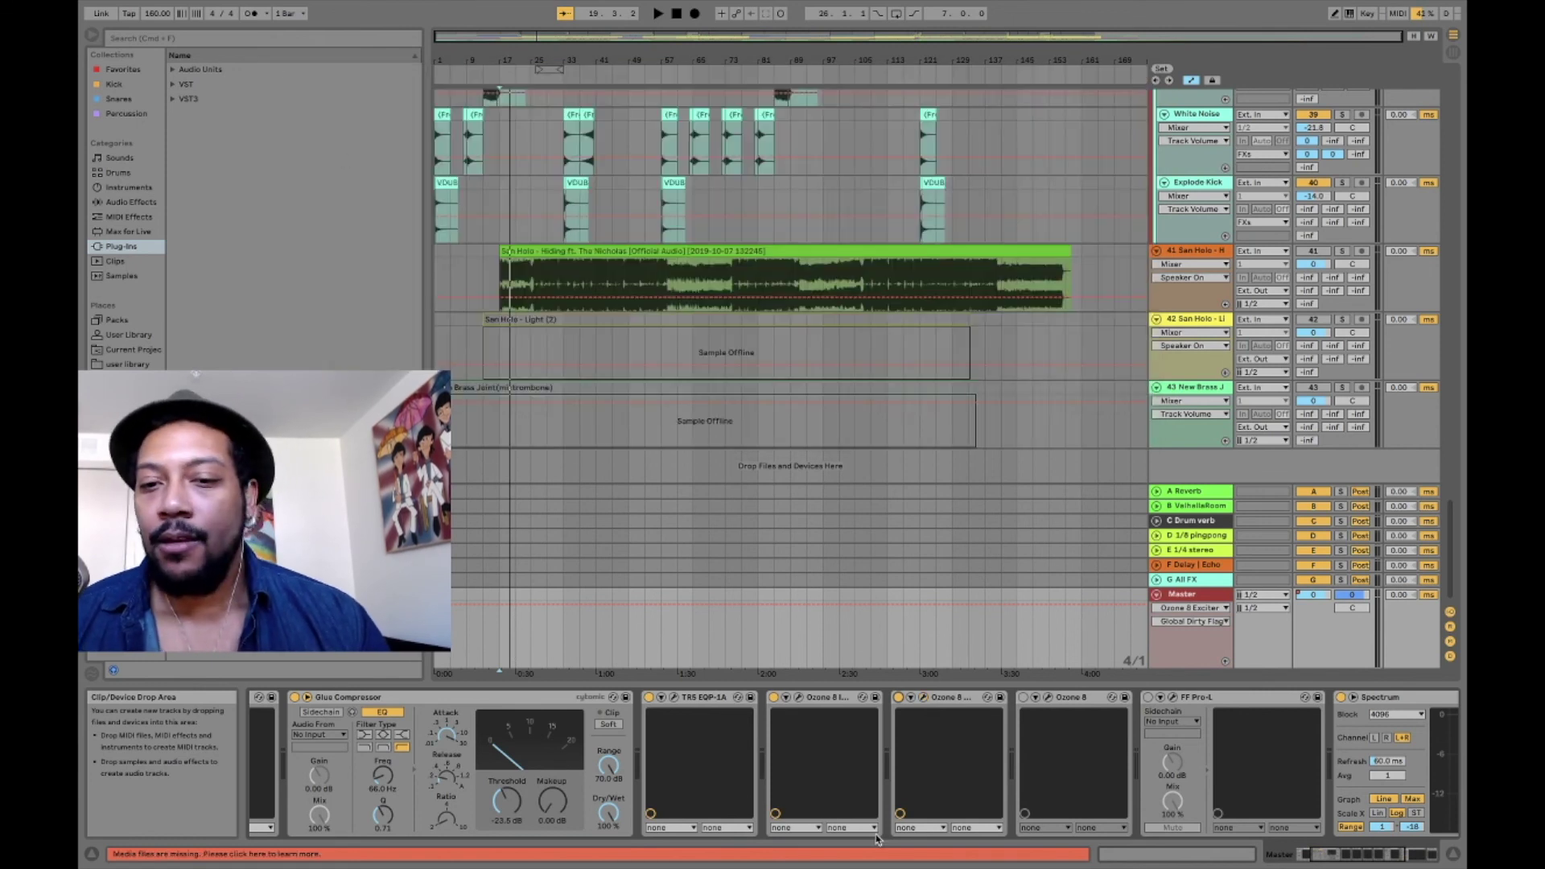
- Activate Ozone 8 on the Master track, open its plug-in window and show the Vintage Limiter module
click(1023, 698)
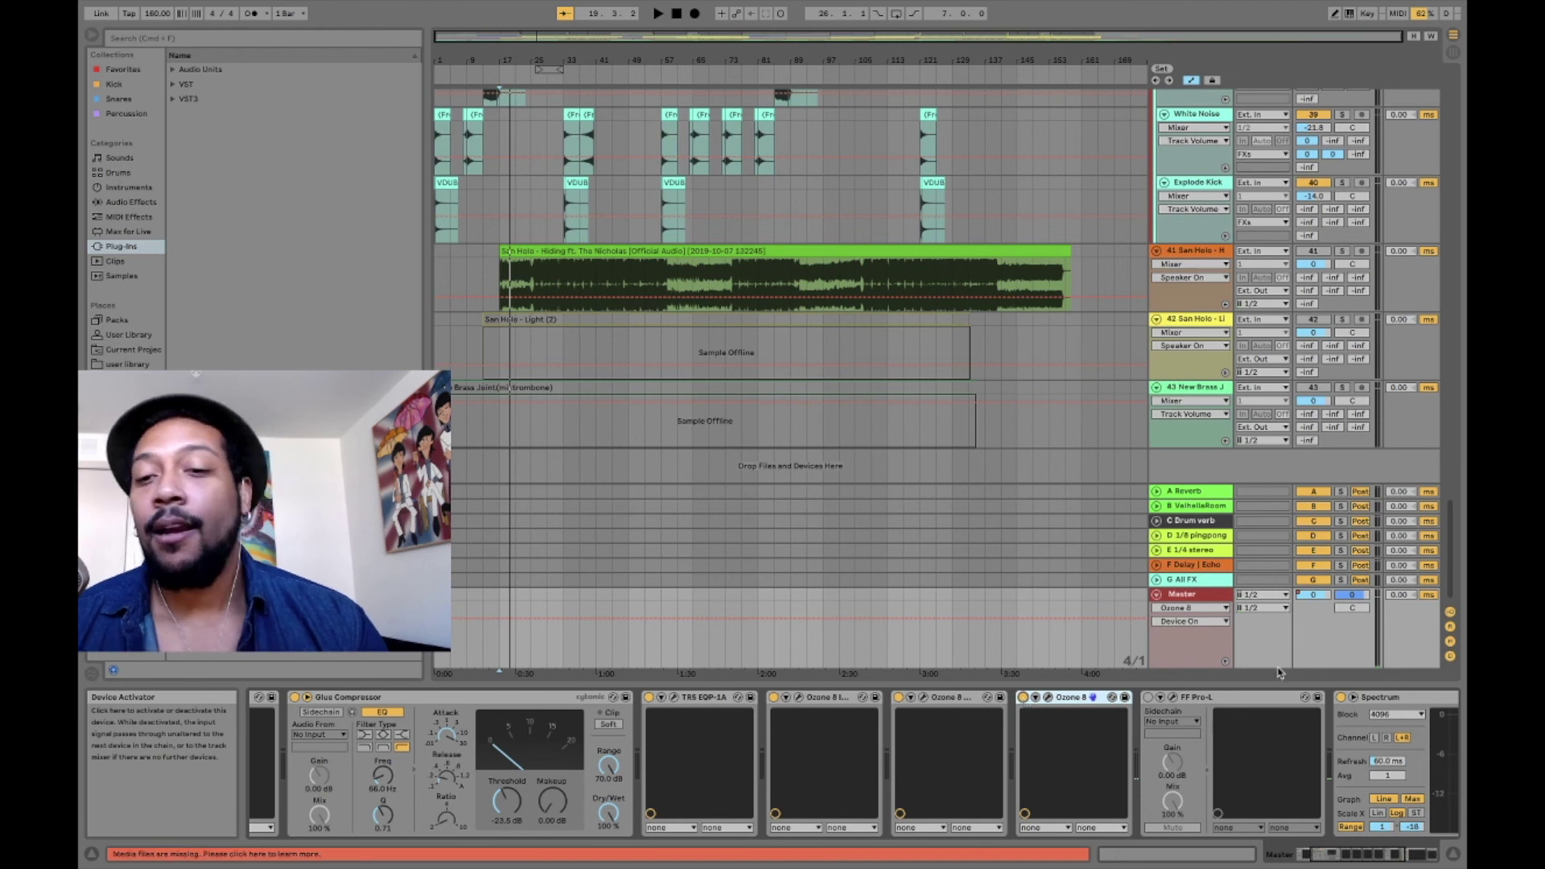
click(1048, 697)
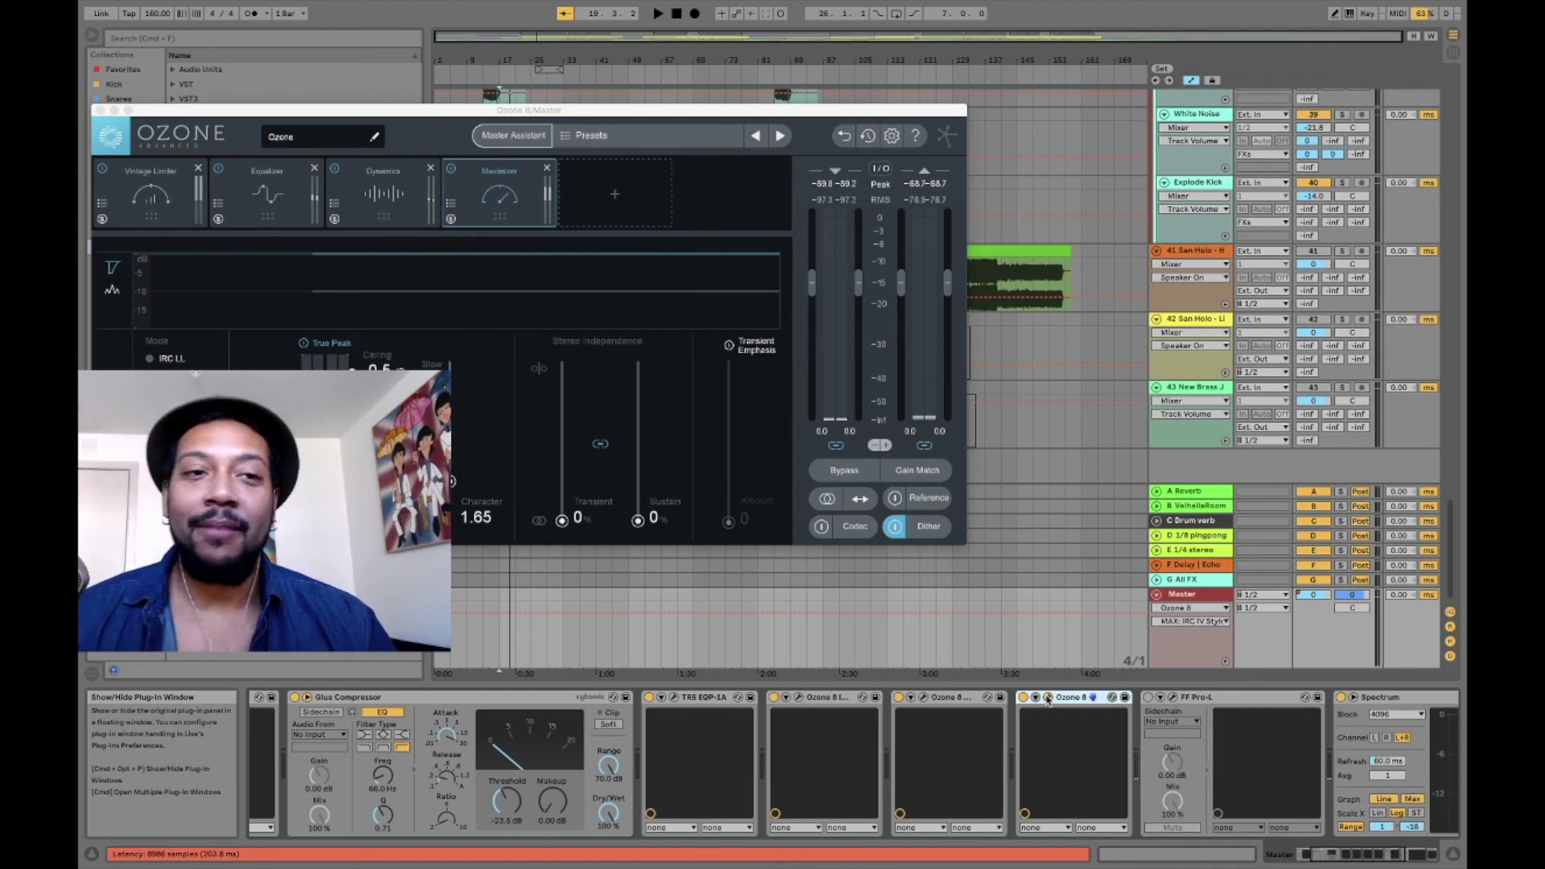
click(170, 194)
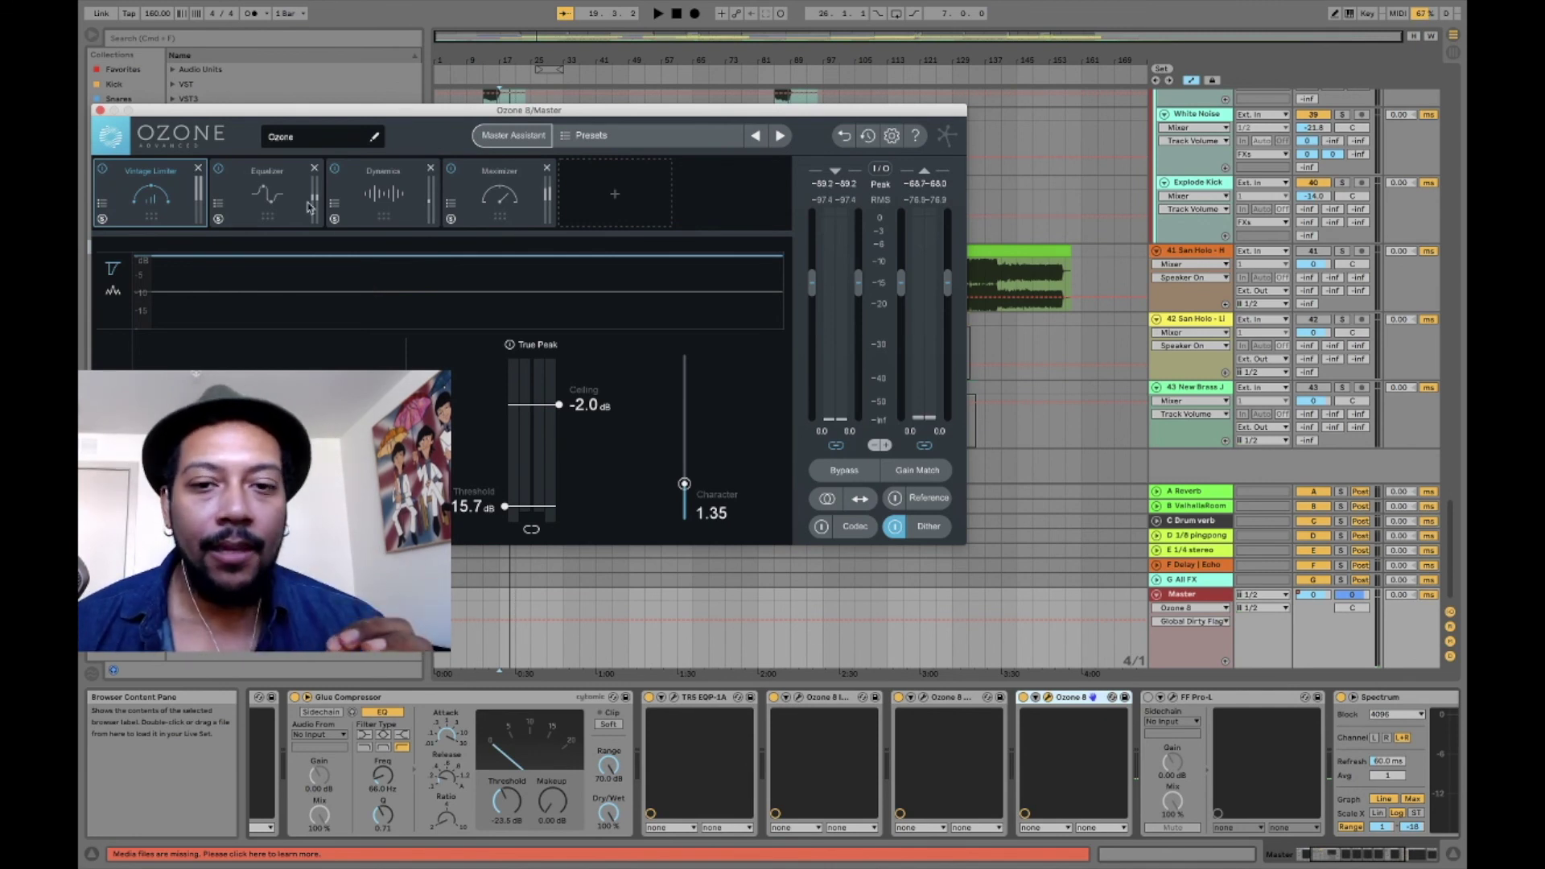
- Bypass the Equalizer, Dynamics and Maximizer modules in Ozone 8 and play the track through the Vintage Limiter alone
click(217, 170)
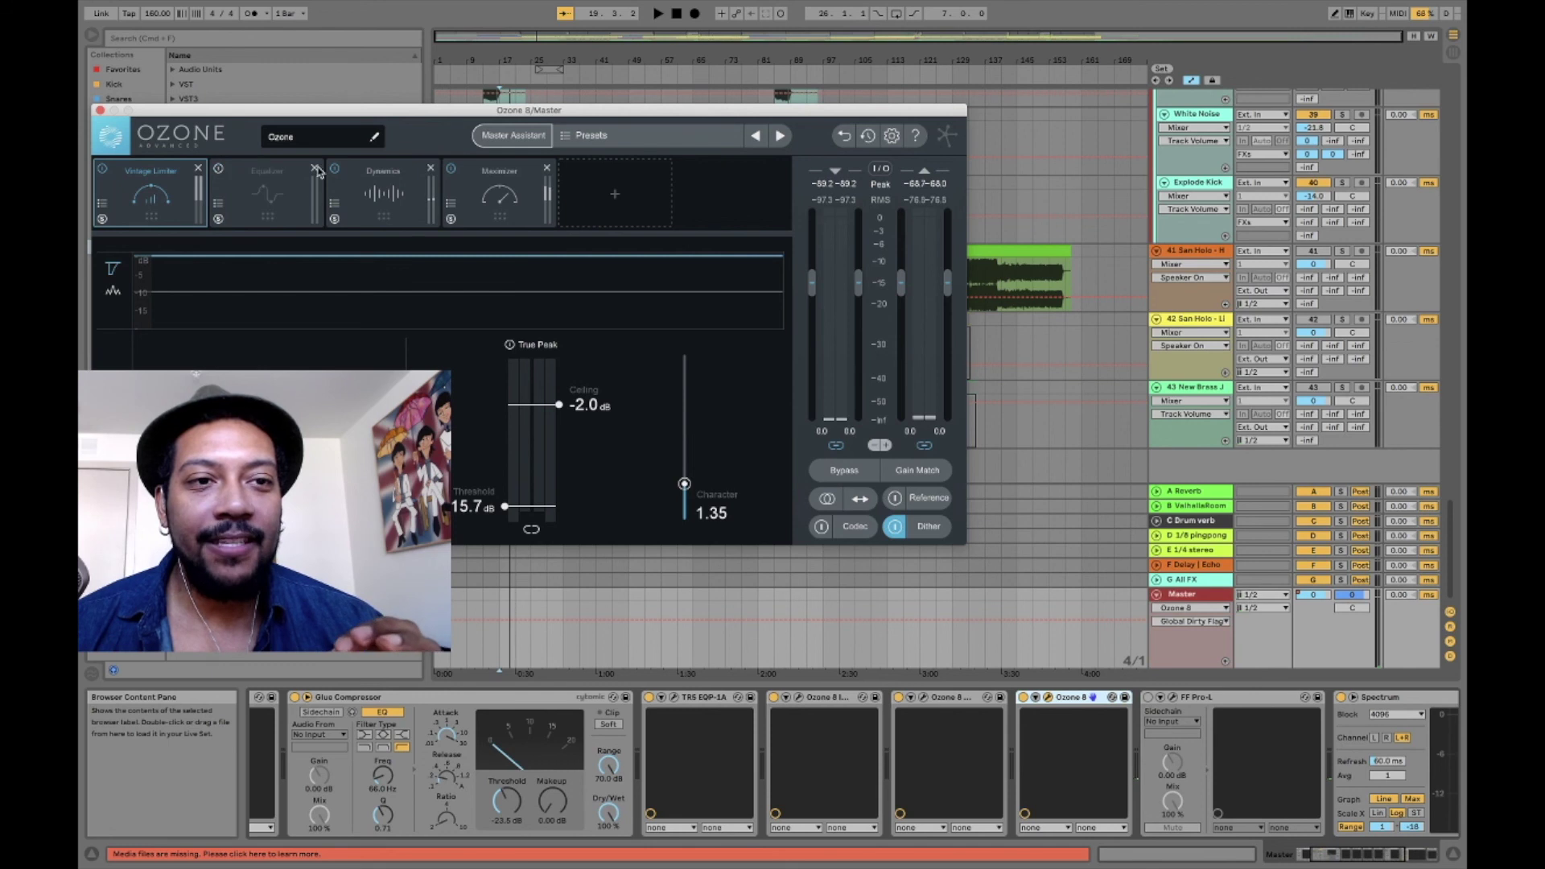
click(336, 170)
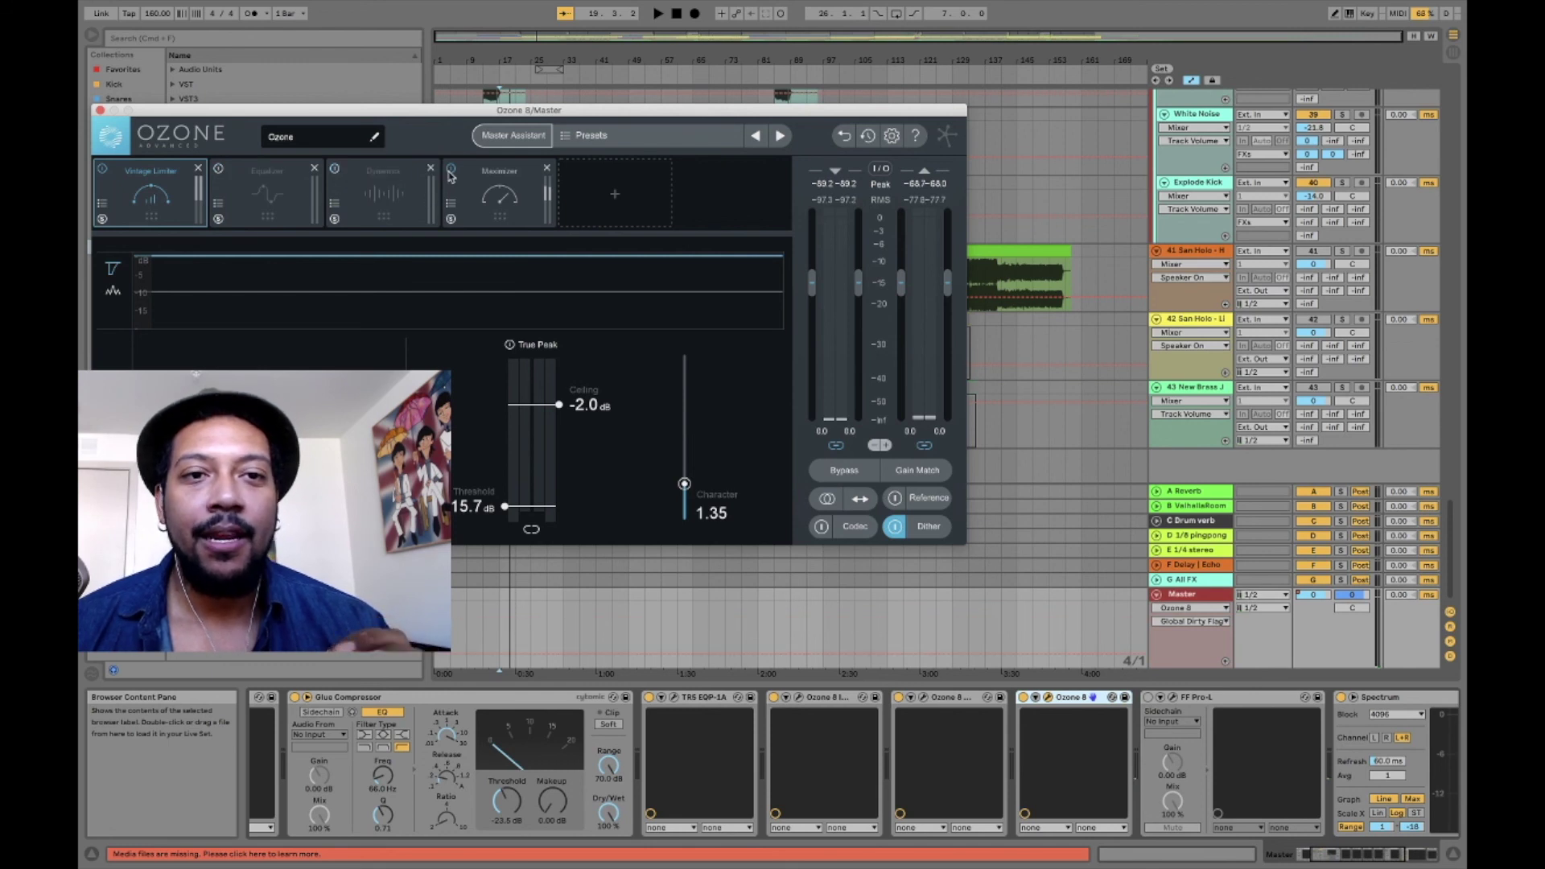
click(451, 172)
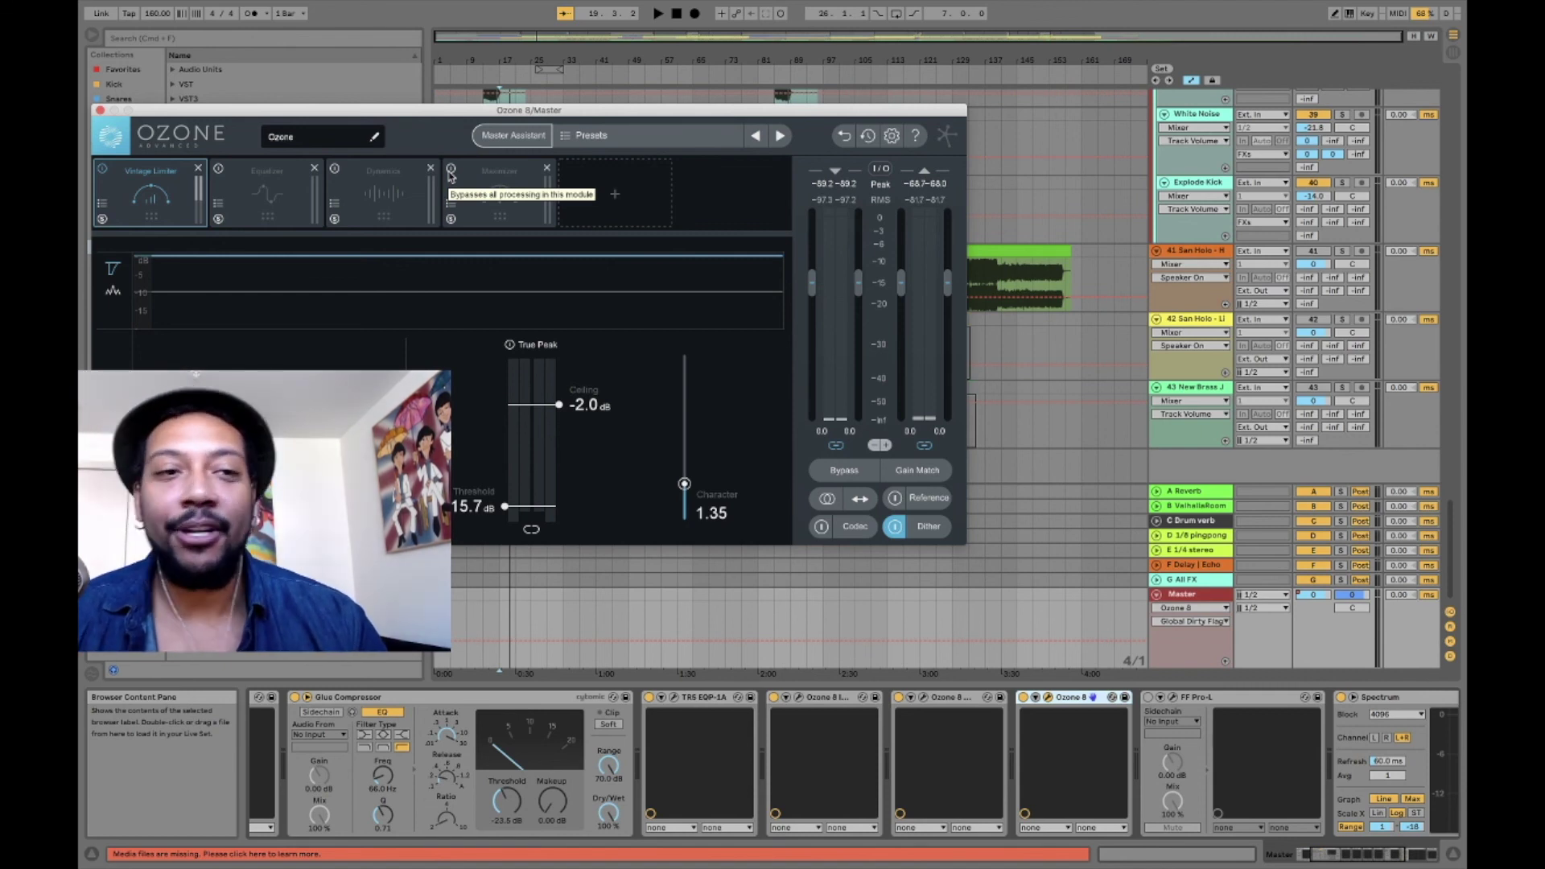
key(space)
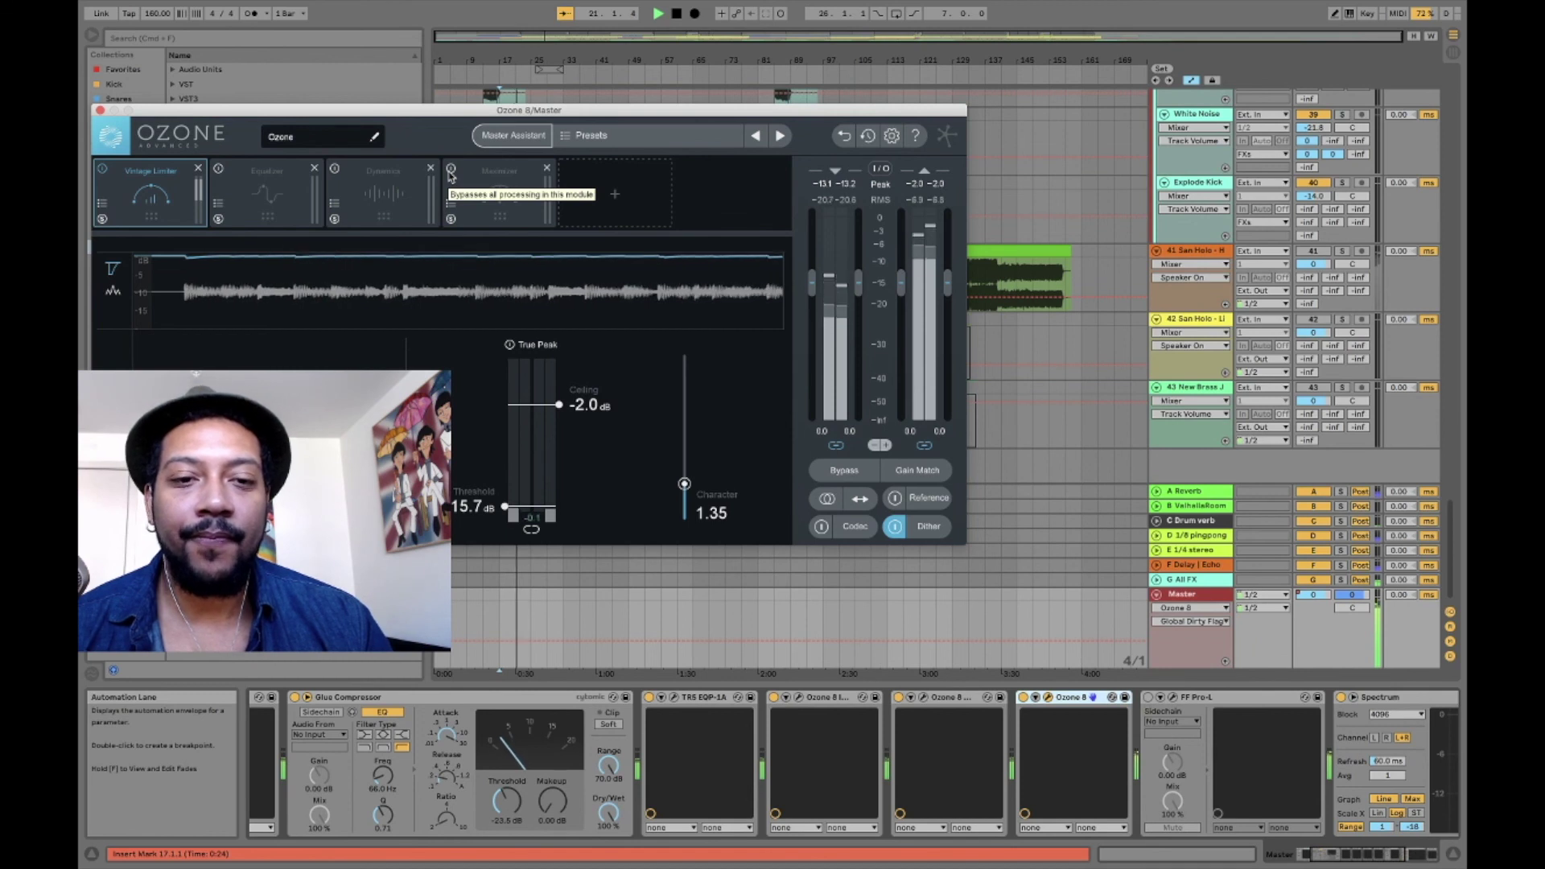
key(space)
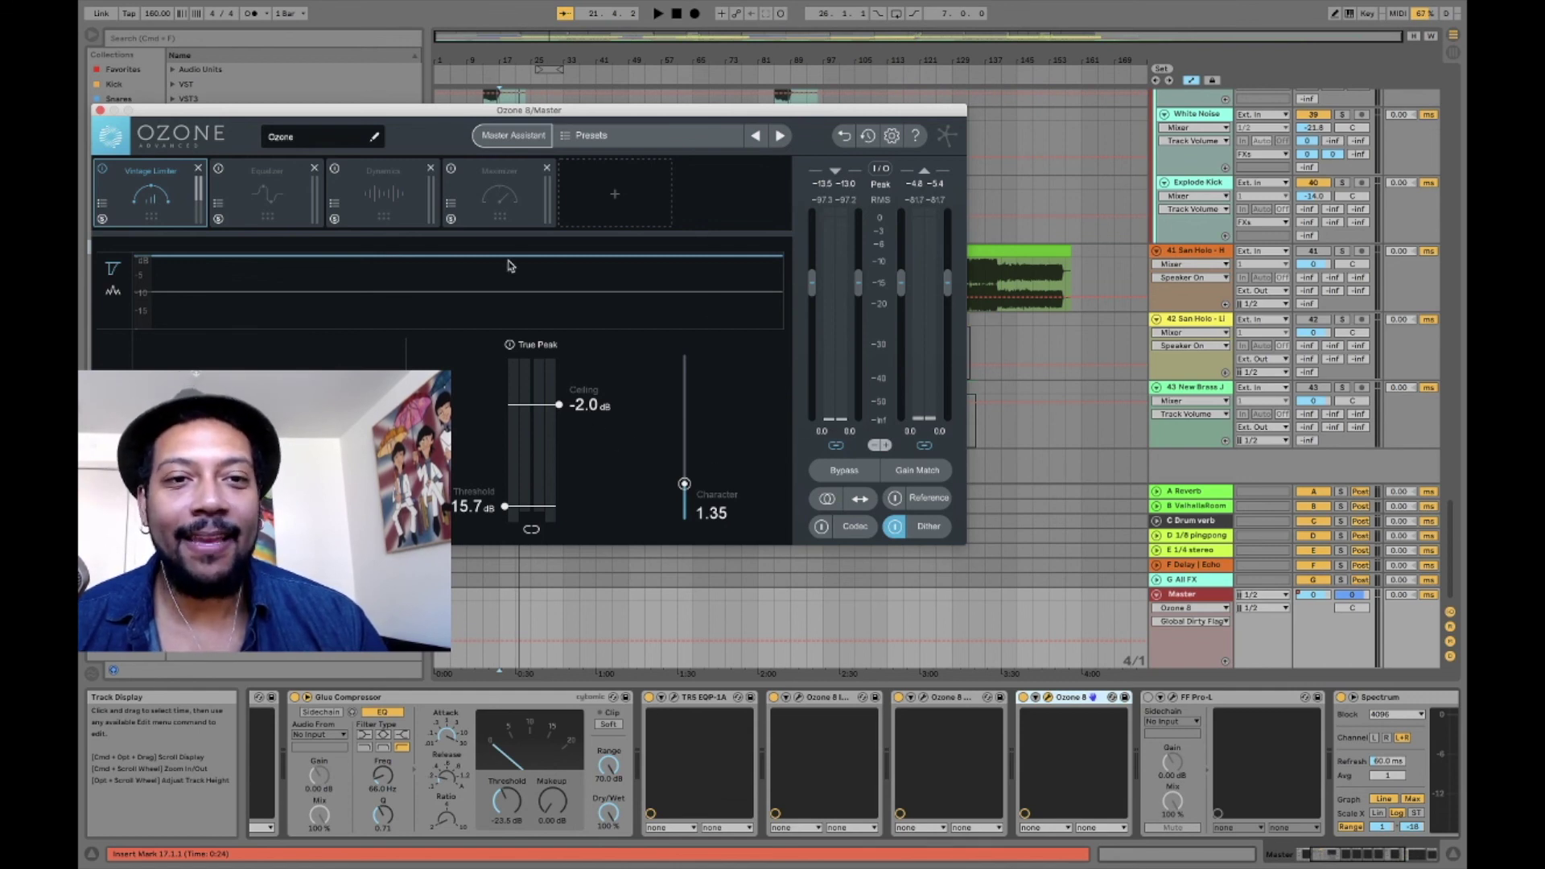
- Show the Maximizer module, reactivate it and play the track with it engaged
click(496, 196)
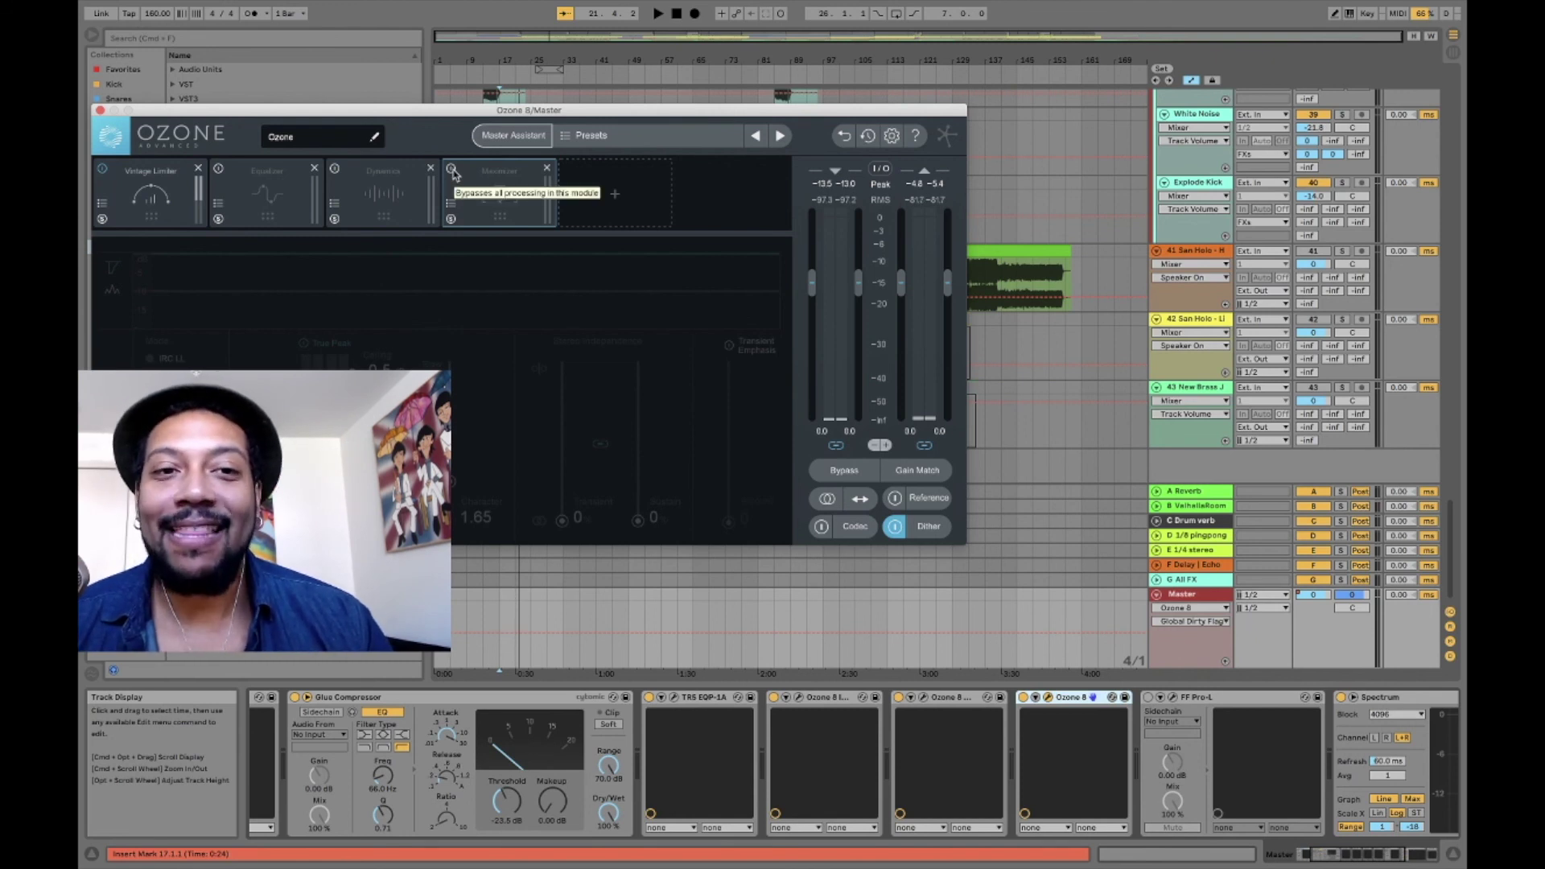
click(453, 172)
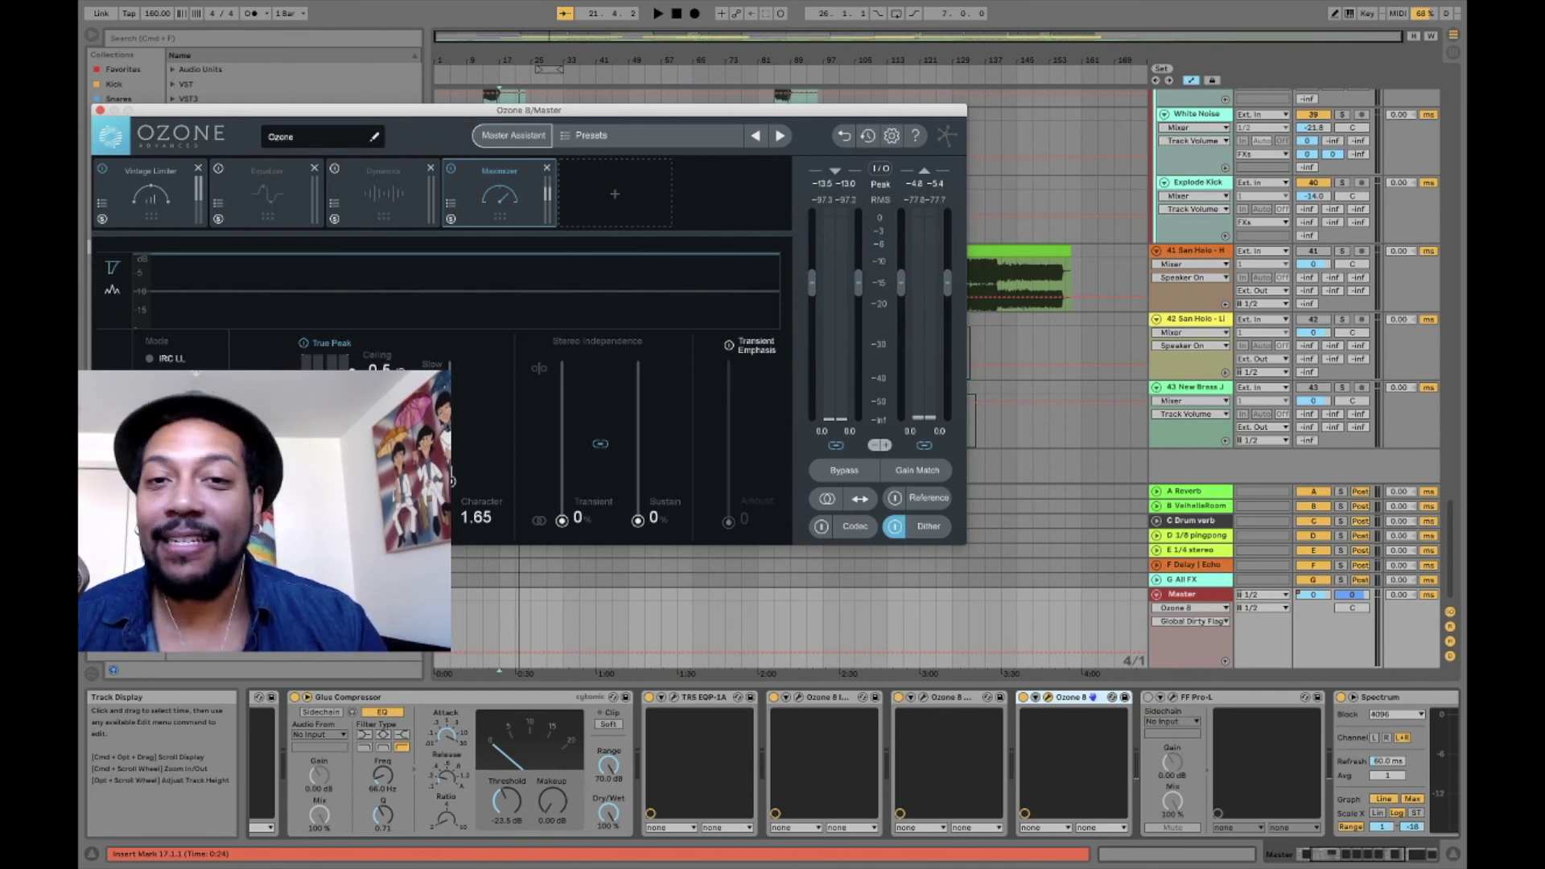
key(space)
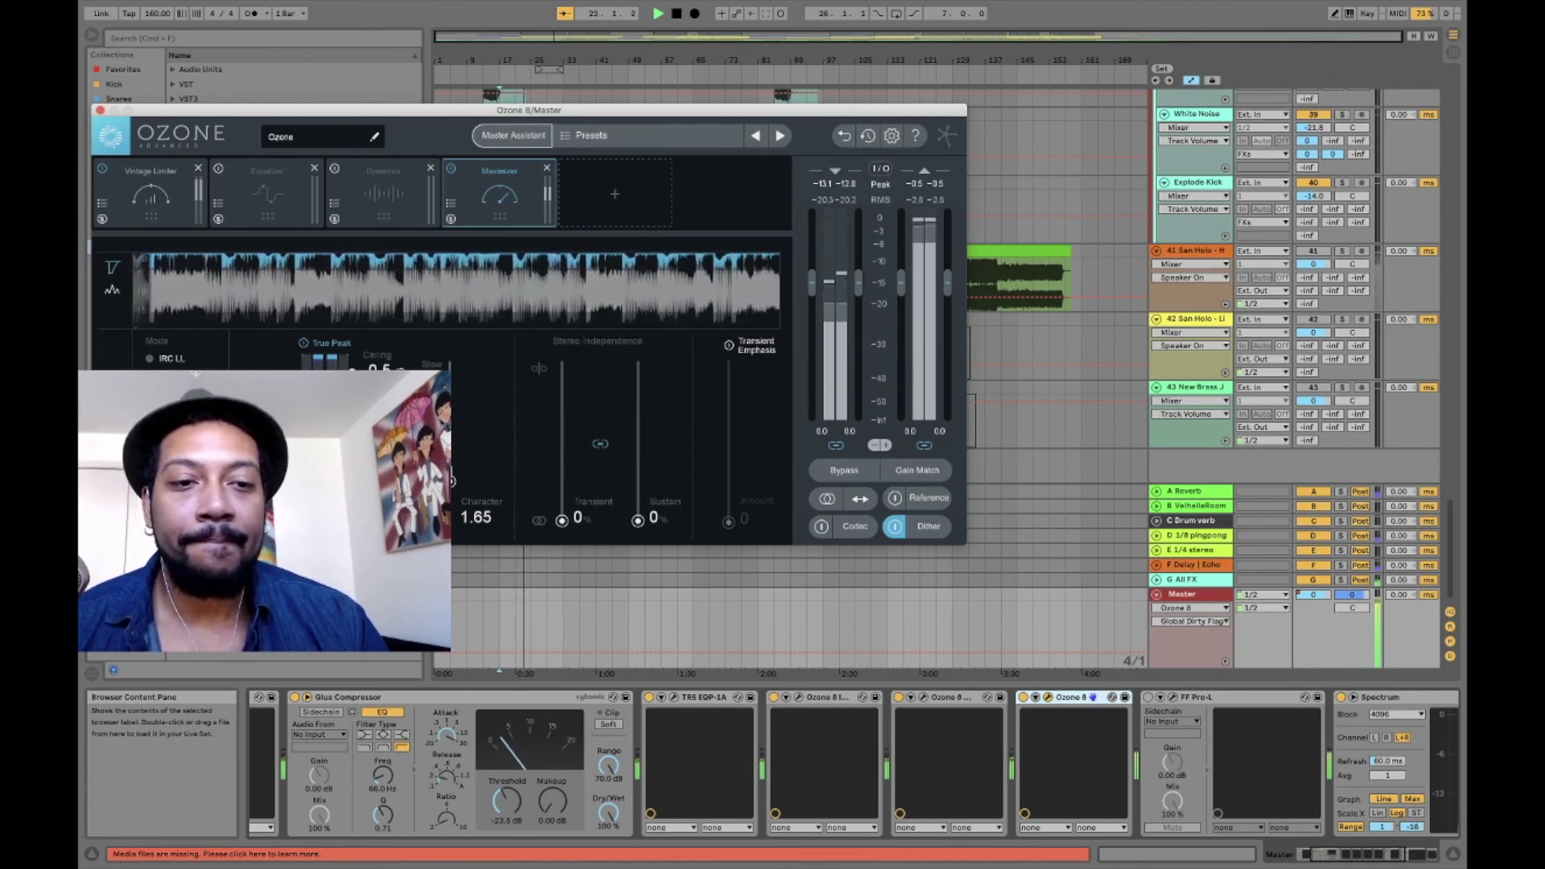
key(space)
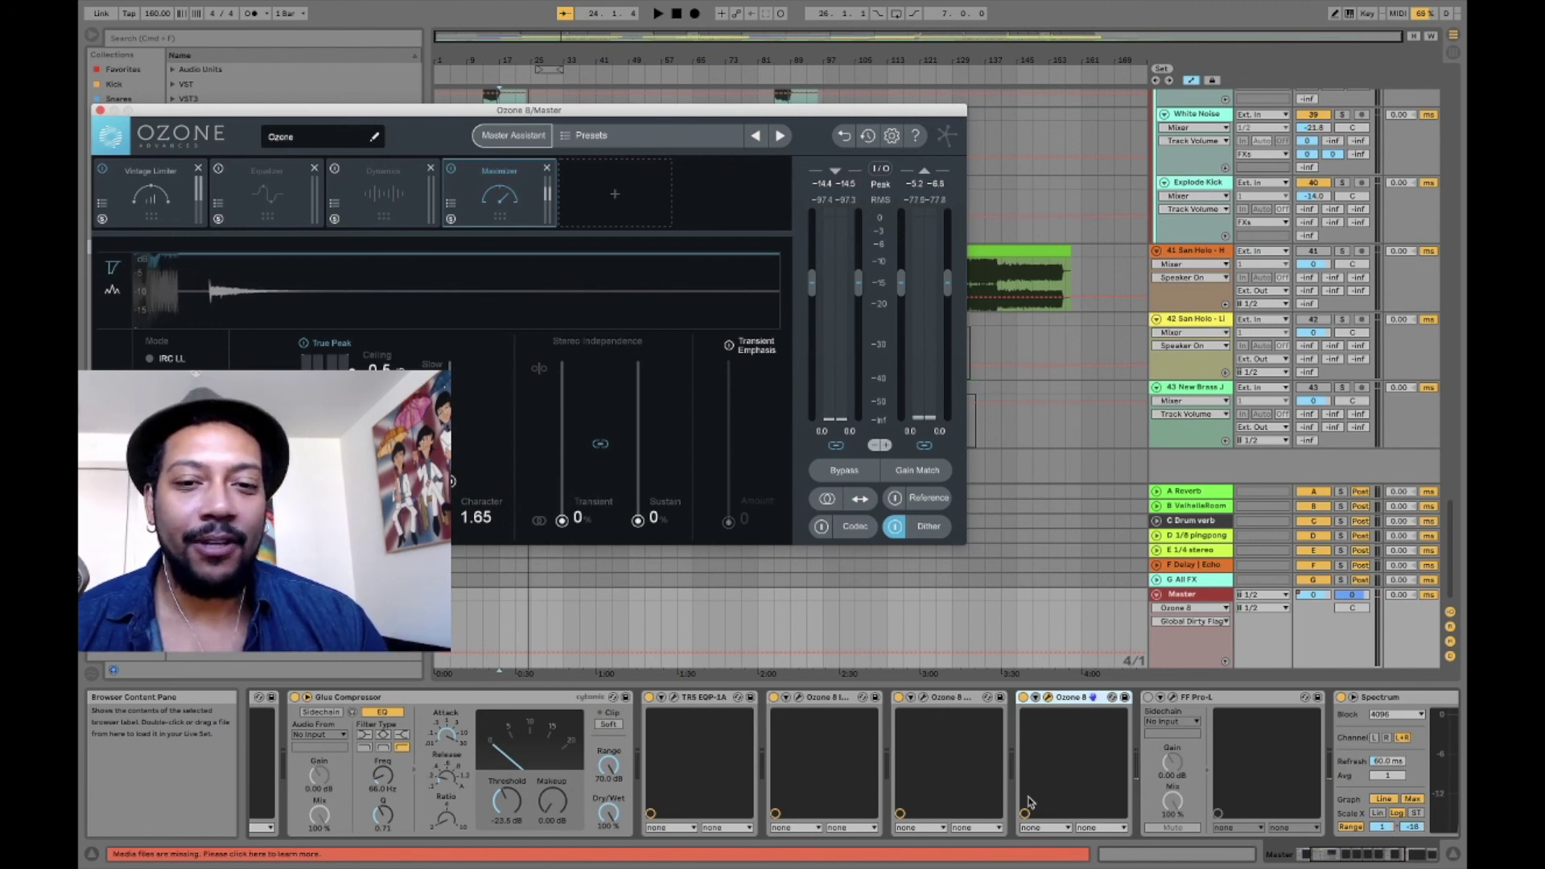
- Open the T-RackS 5 Metering plug-in on the Master track, check the loudness meters during playback and close its window
scroll(1036, 809, right, 5)
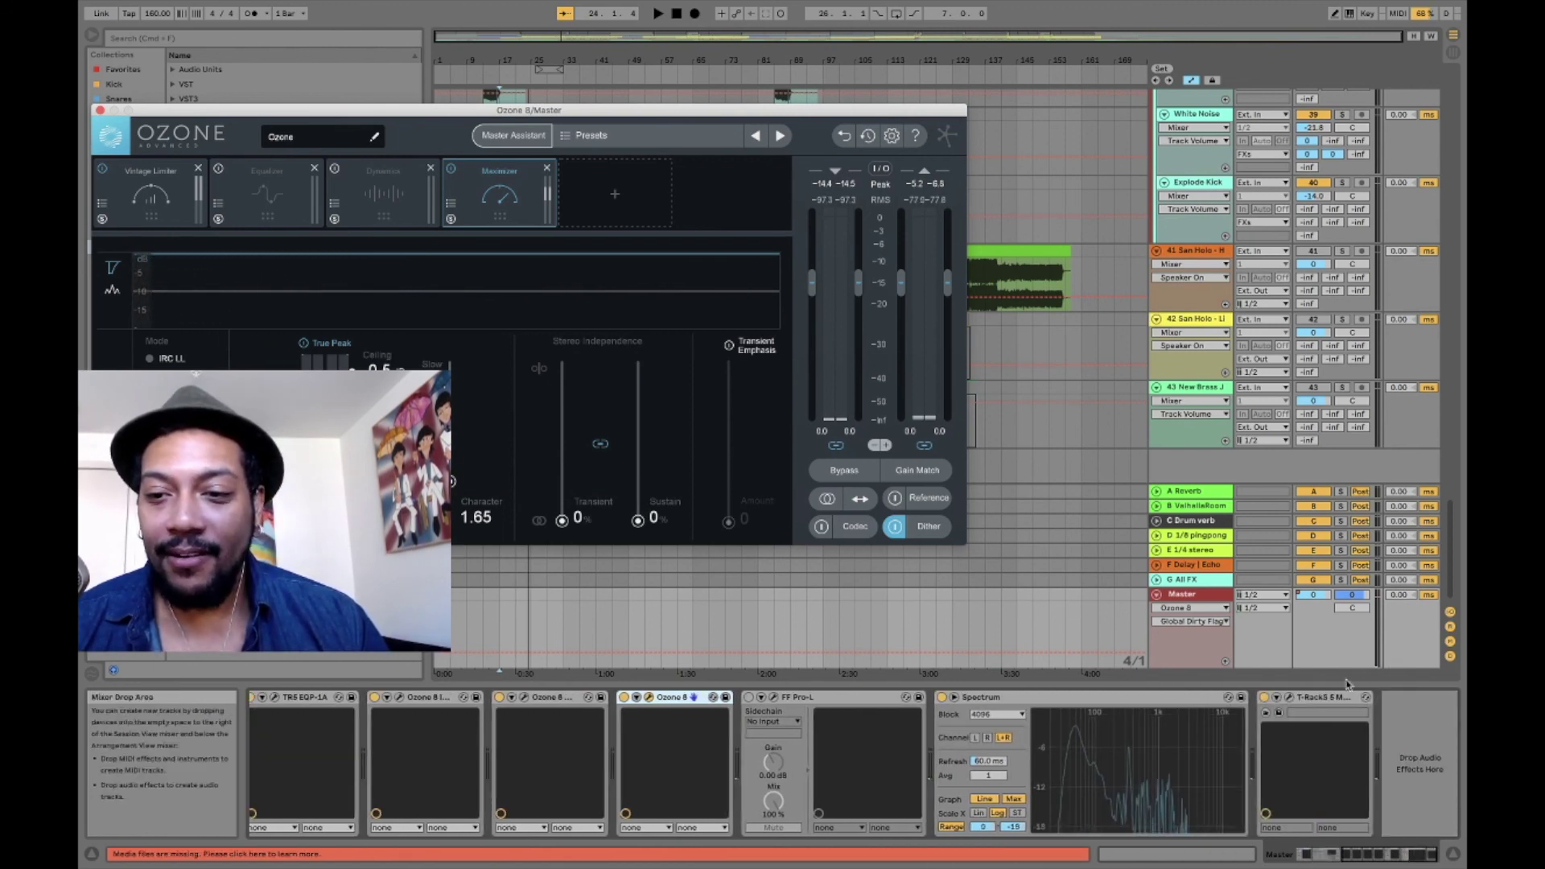
click(1289, 697)
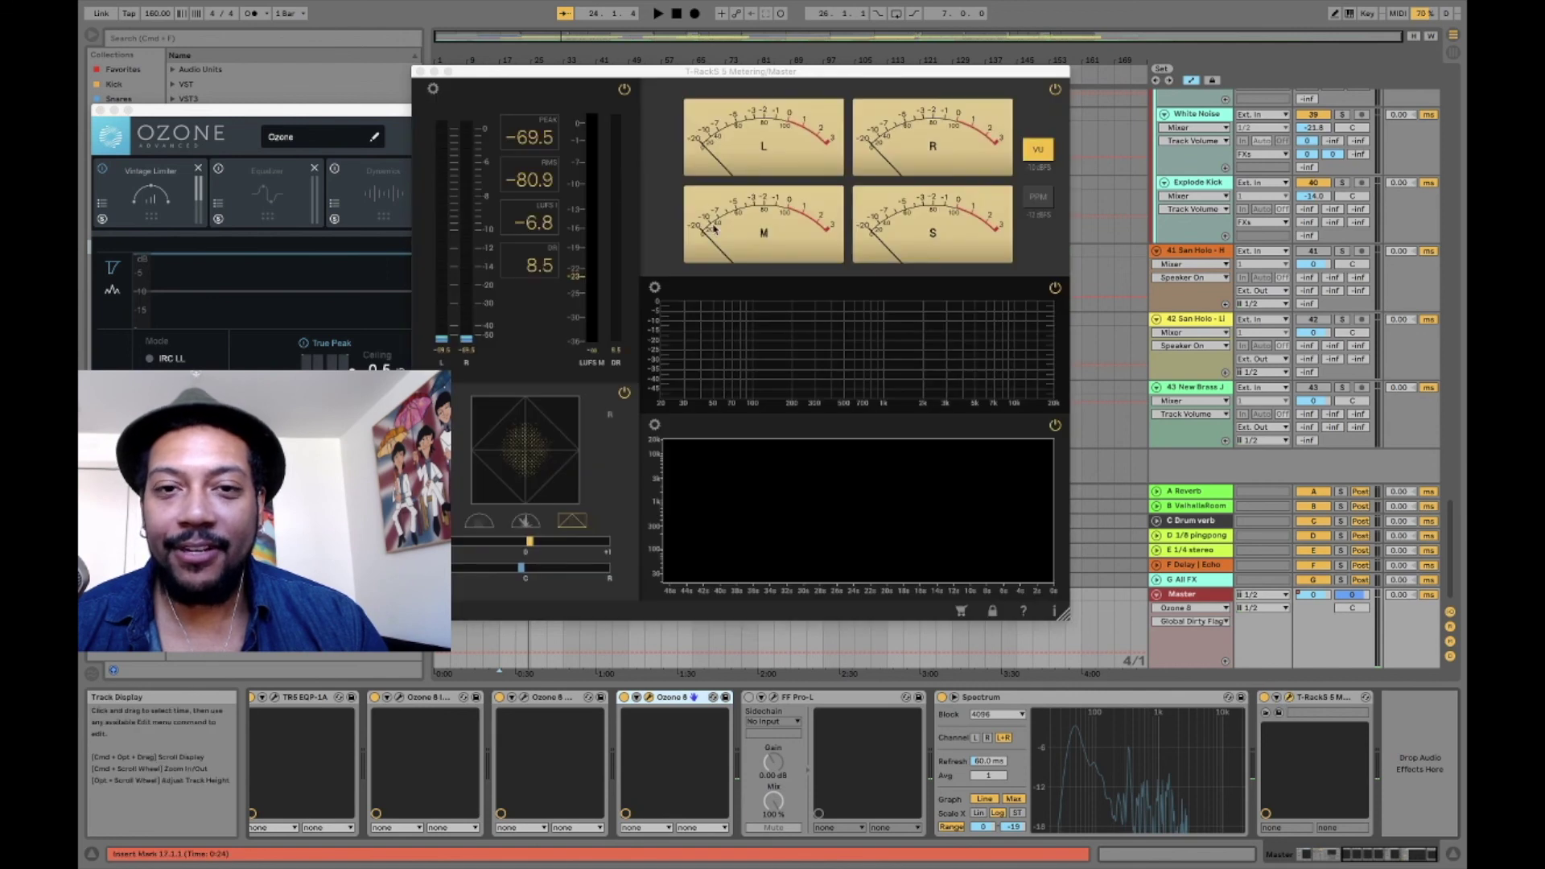
drag(641, 78, 822, 97)
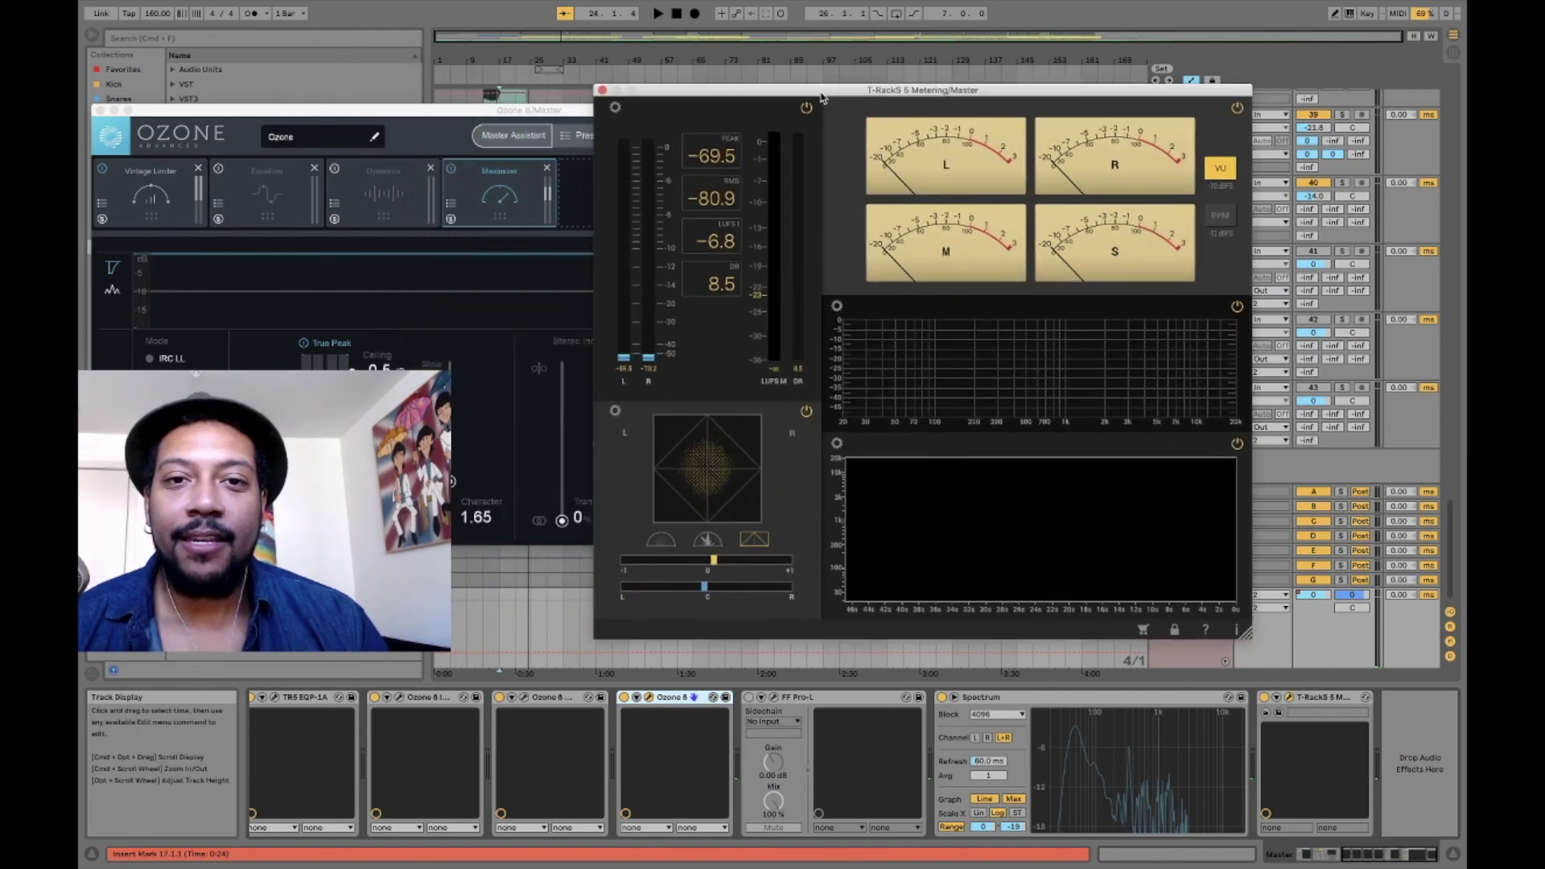
key(space)
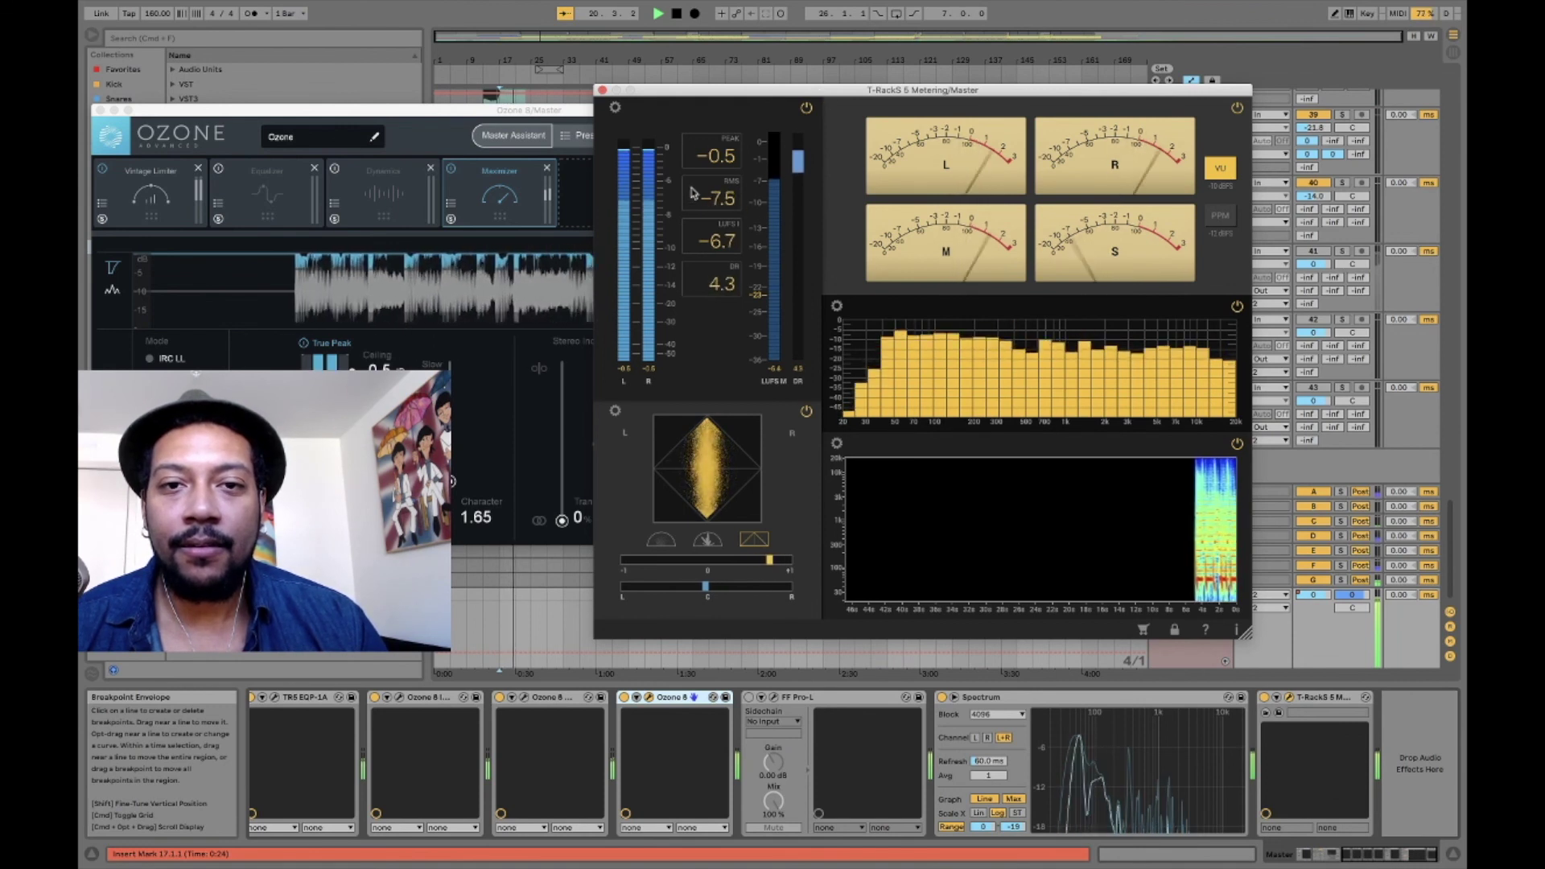
key(space)
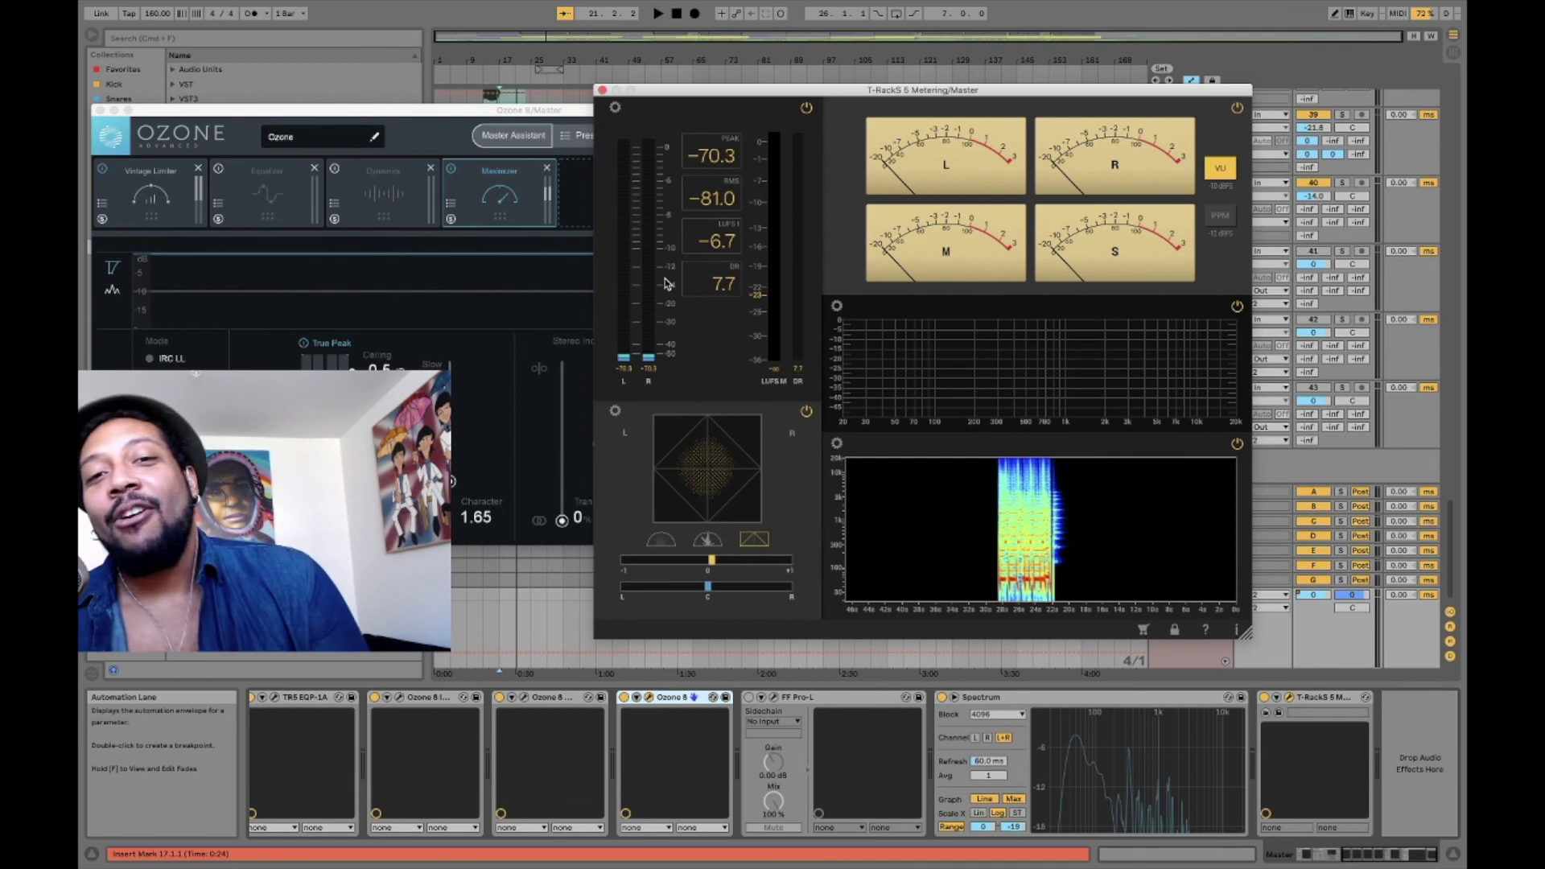
click(603, 91)
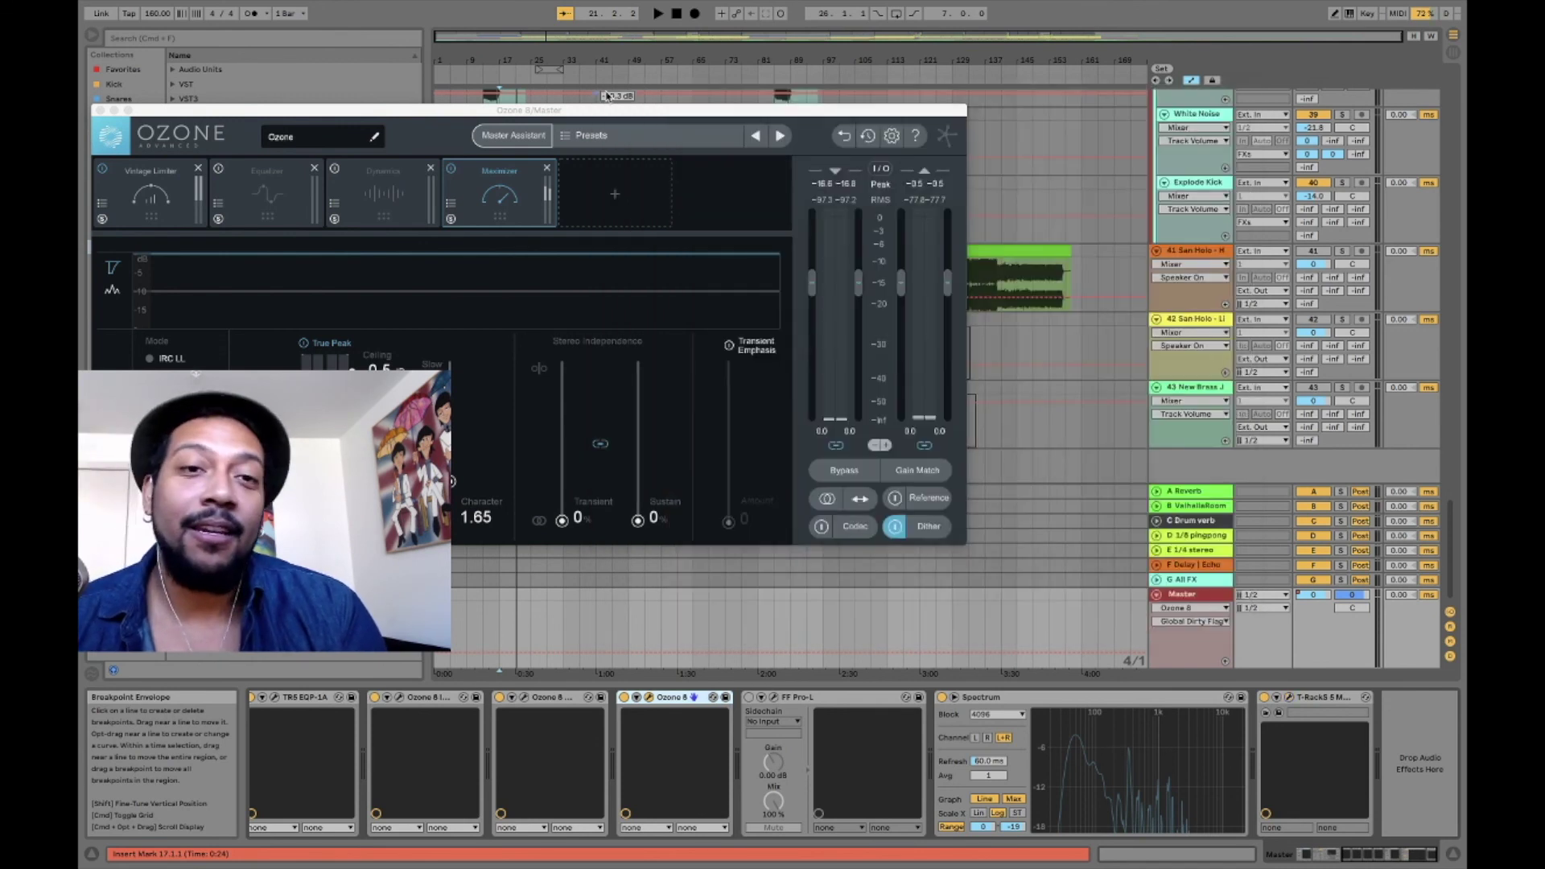
click(607, 95)
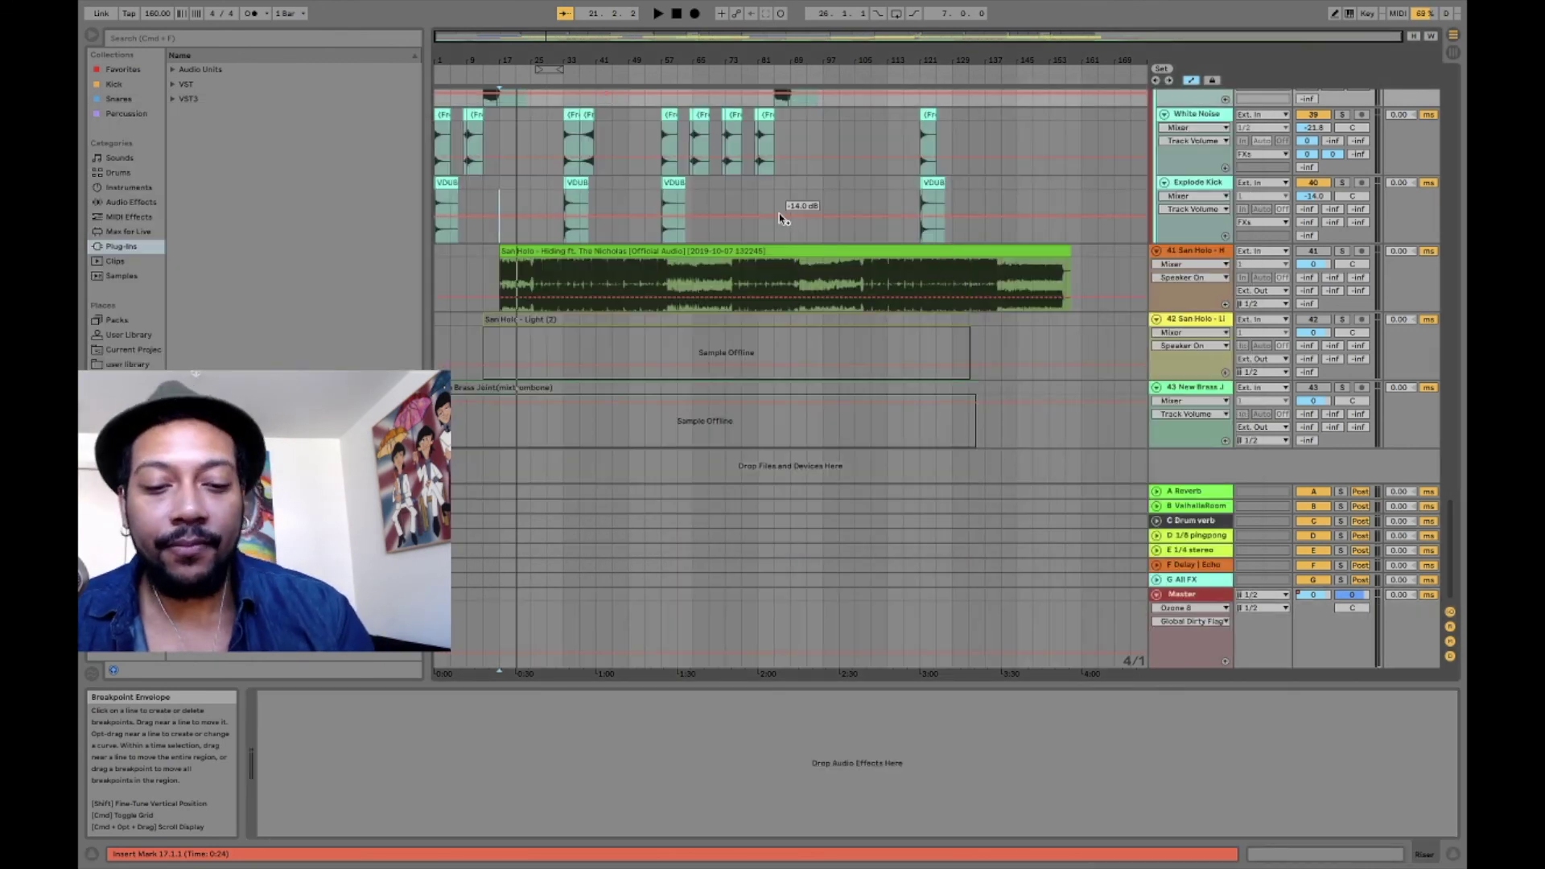
- Reselect the Master track, activate Ozone 8's Equalizer module and review the frequency and gain of Bands 7 and 4
click(1188, 598)
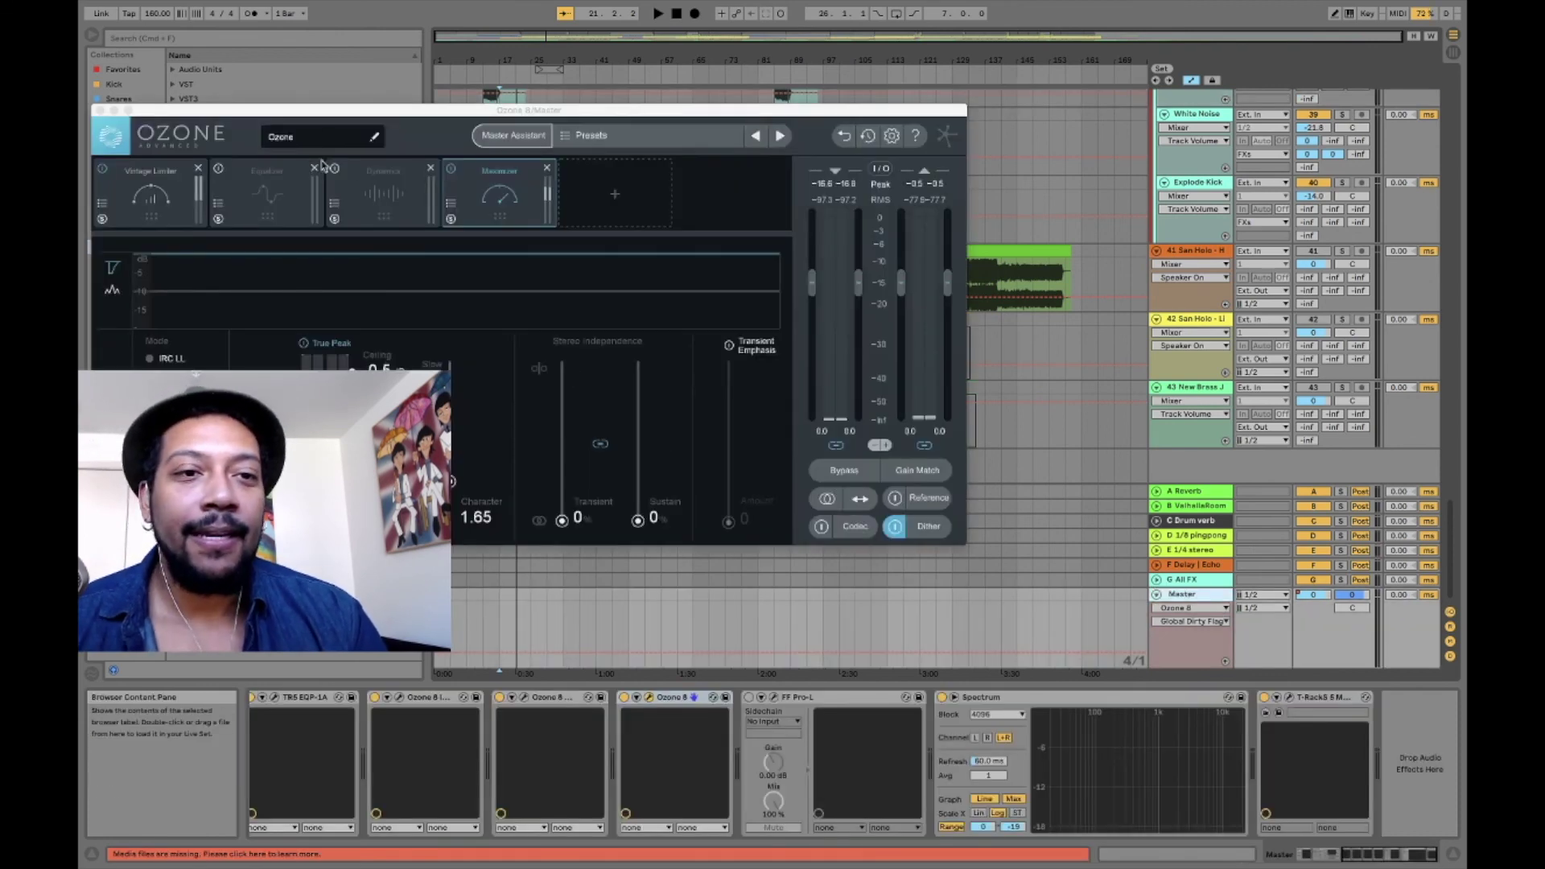
click(259, 199)
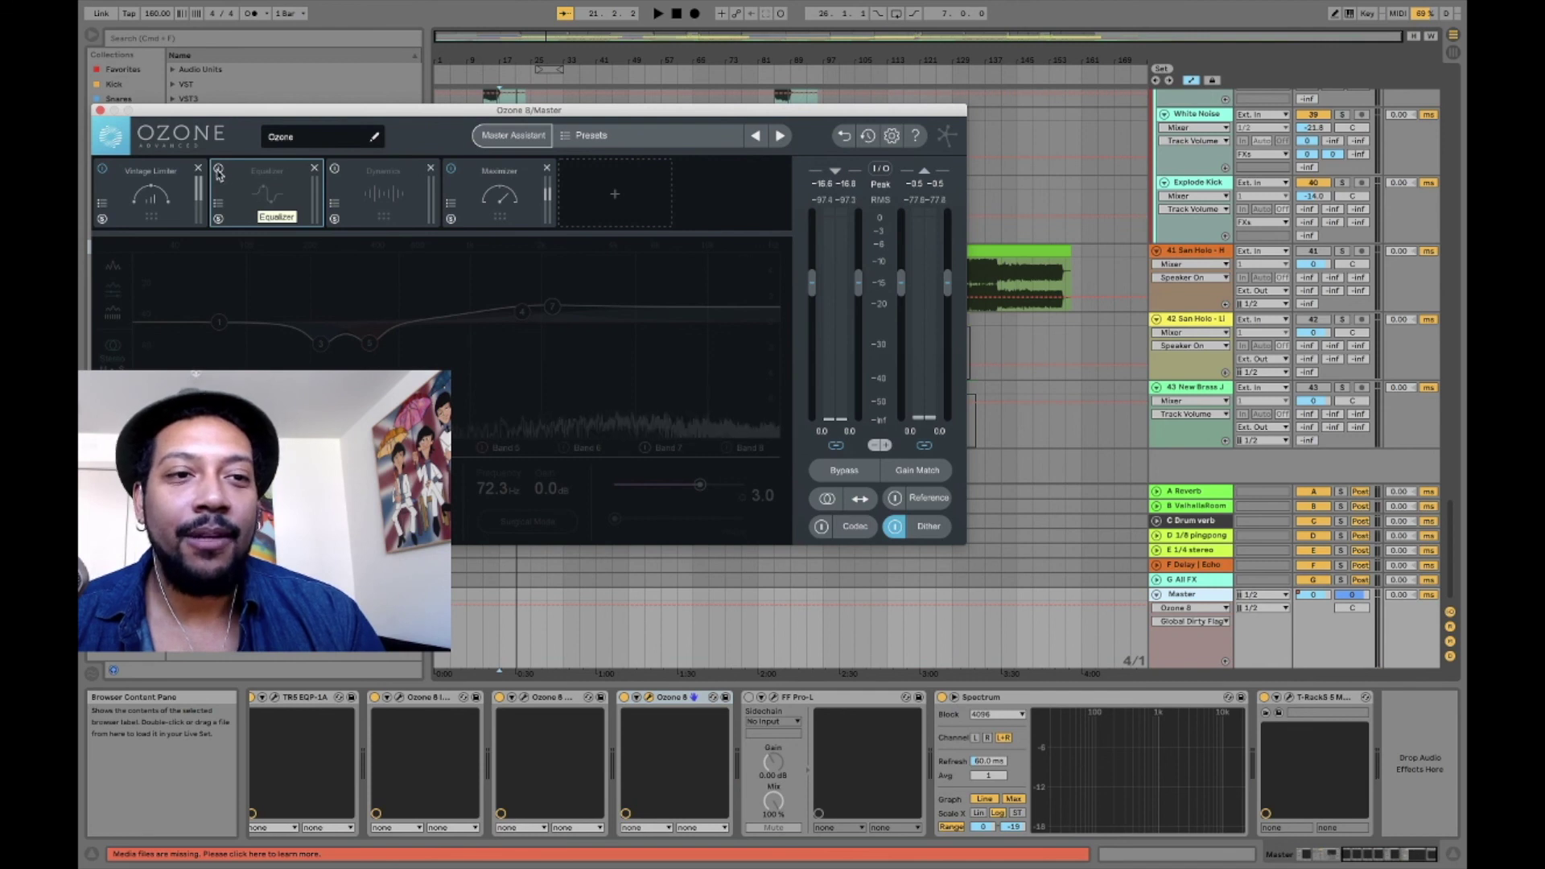
click(552, 307)
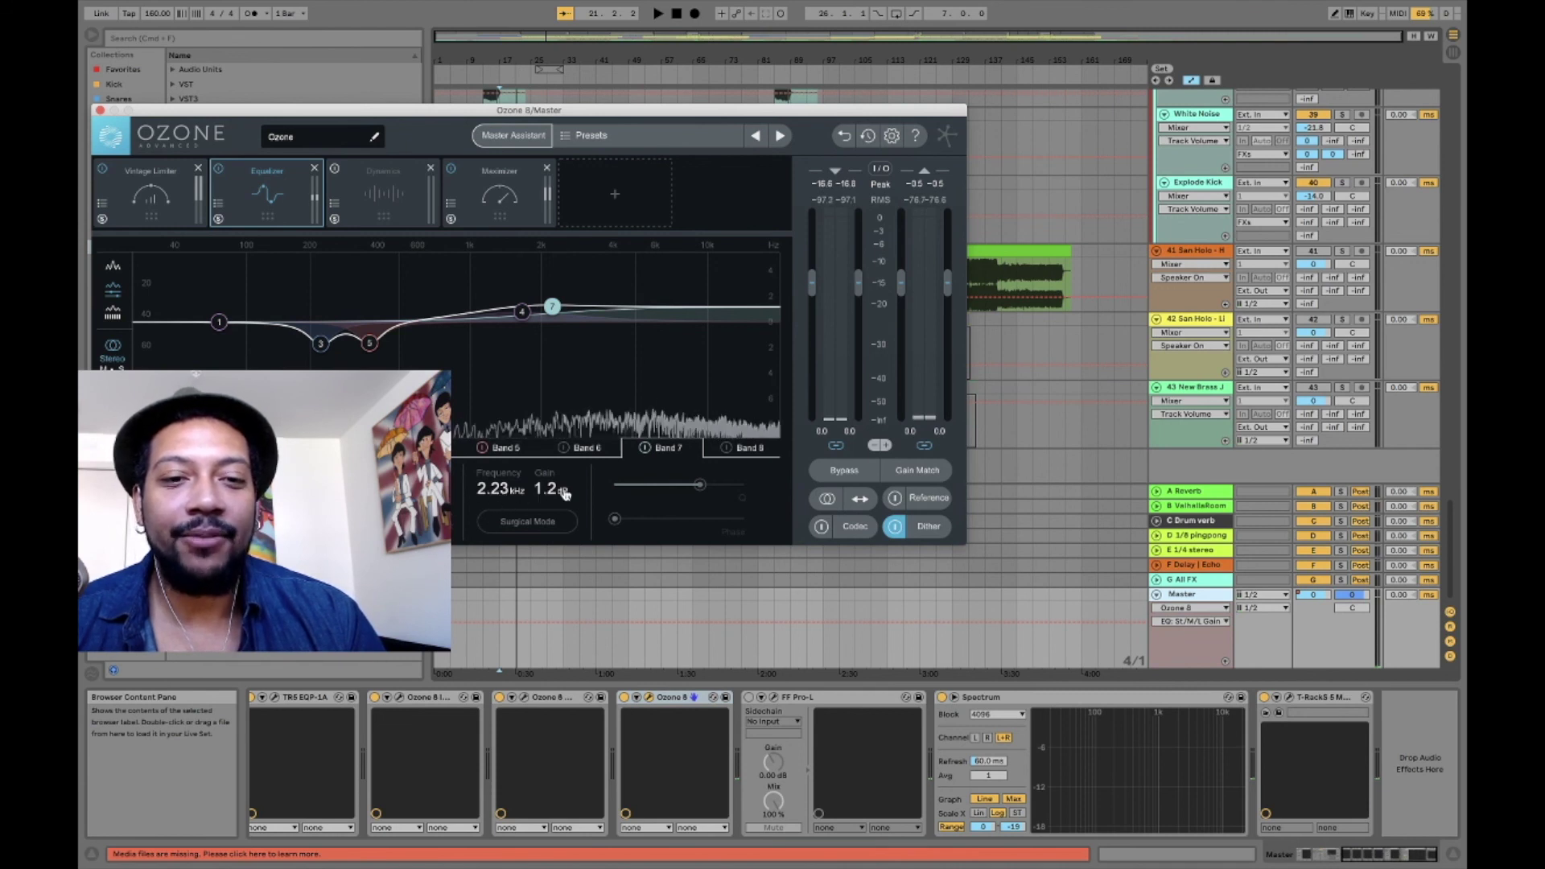
click(523, 310)
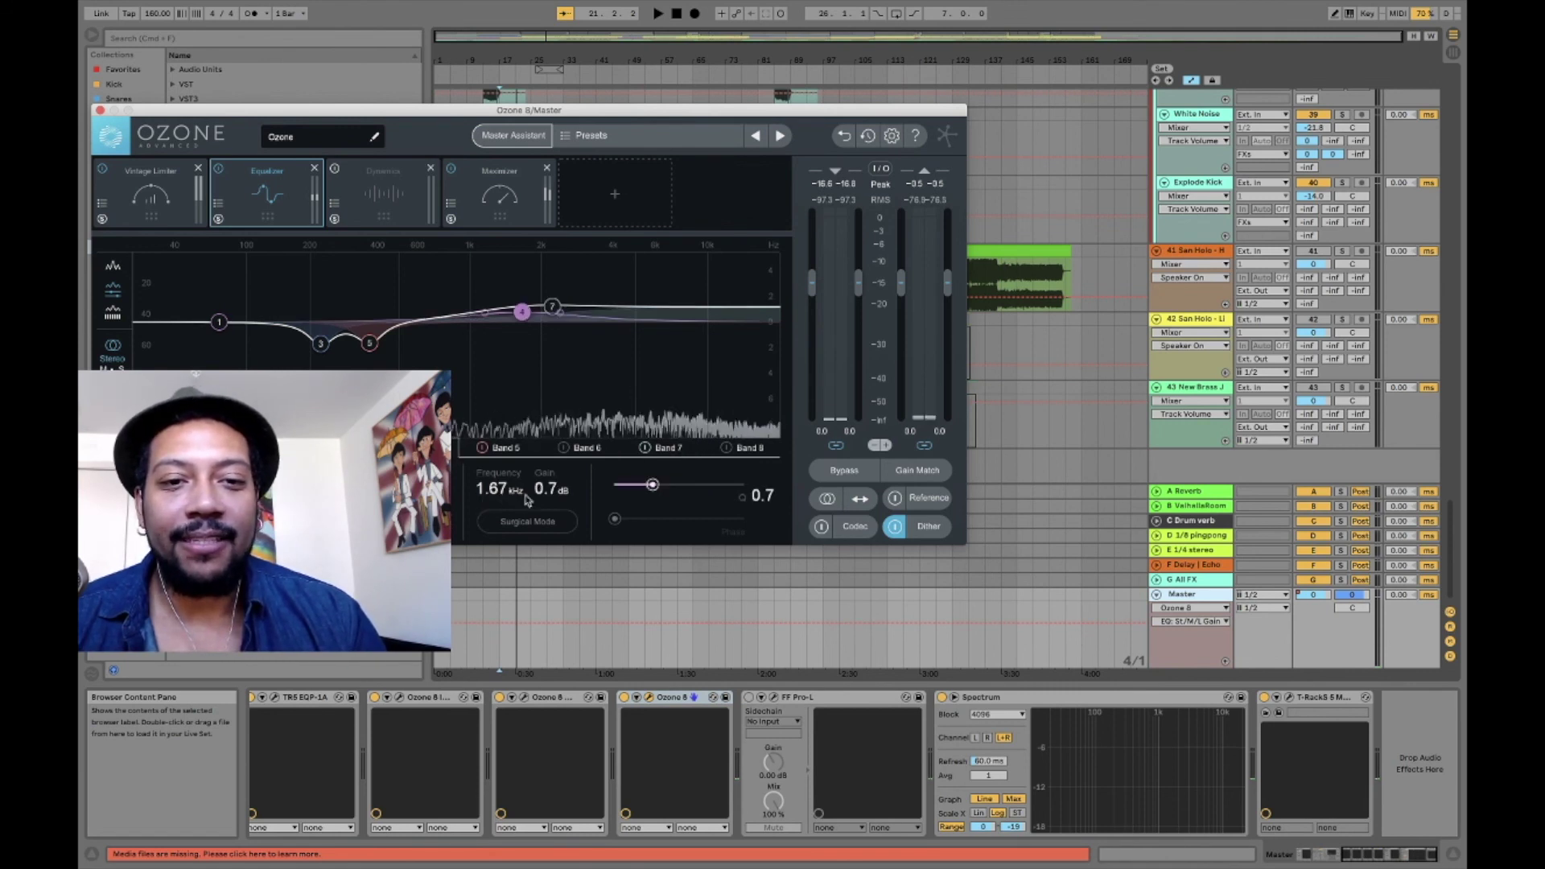
click(552, 308)
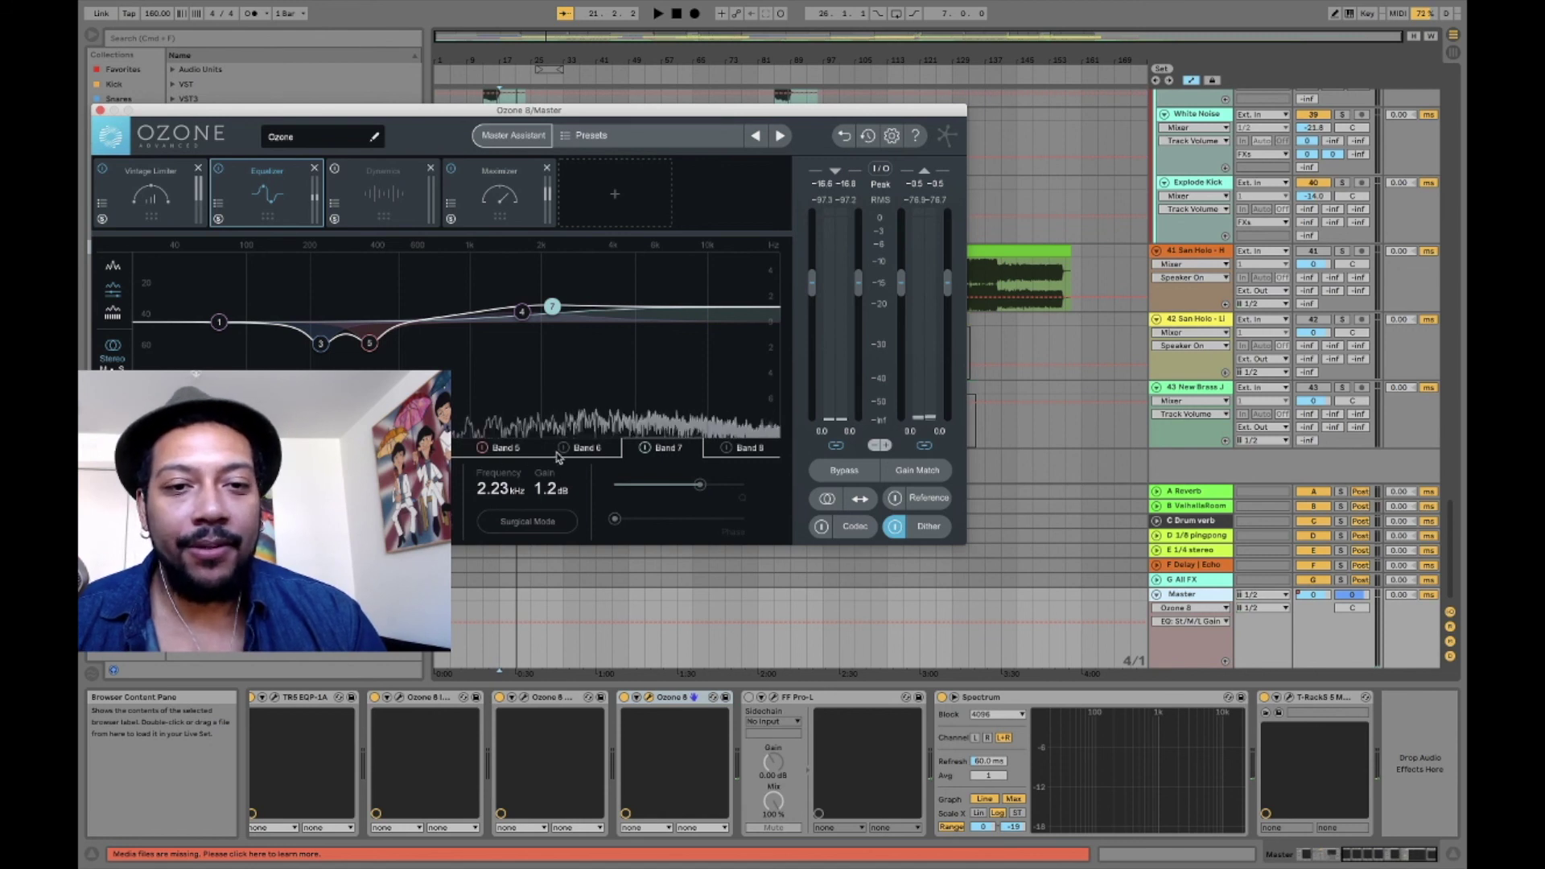
- Disable Bands 5, 4, 3, 1 and 7 of the Equalizer so its curve is flat
click(481, 448)
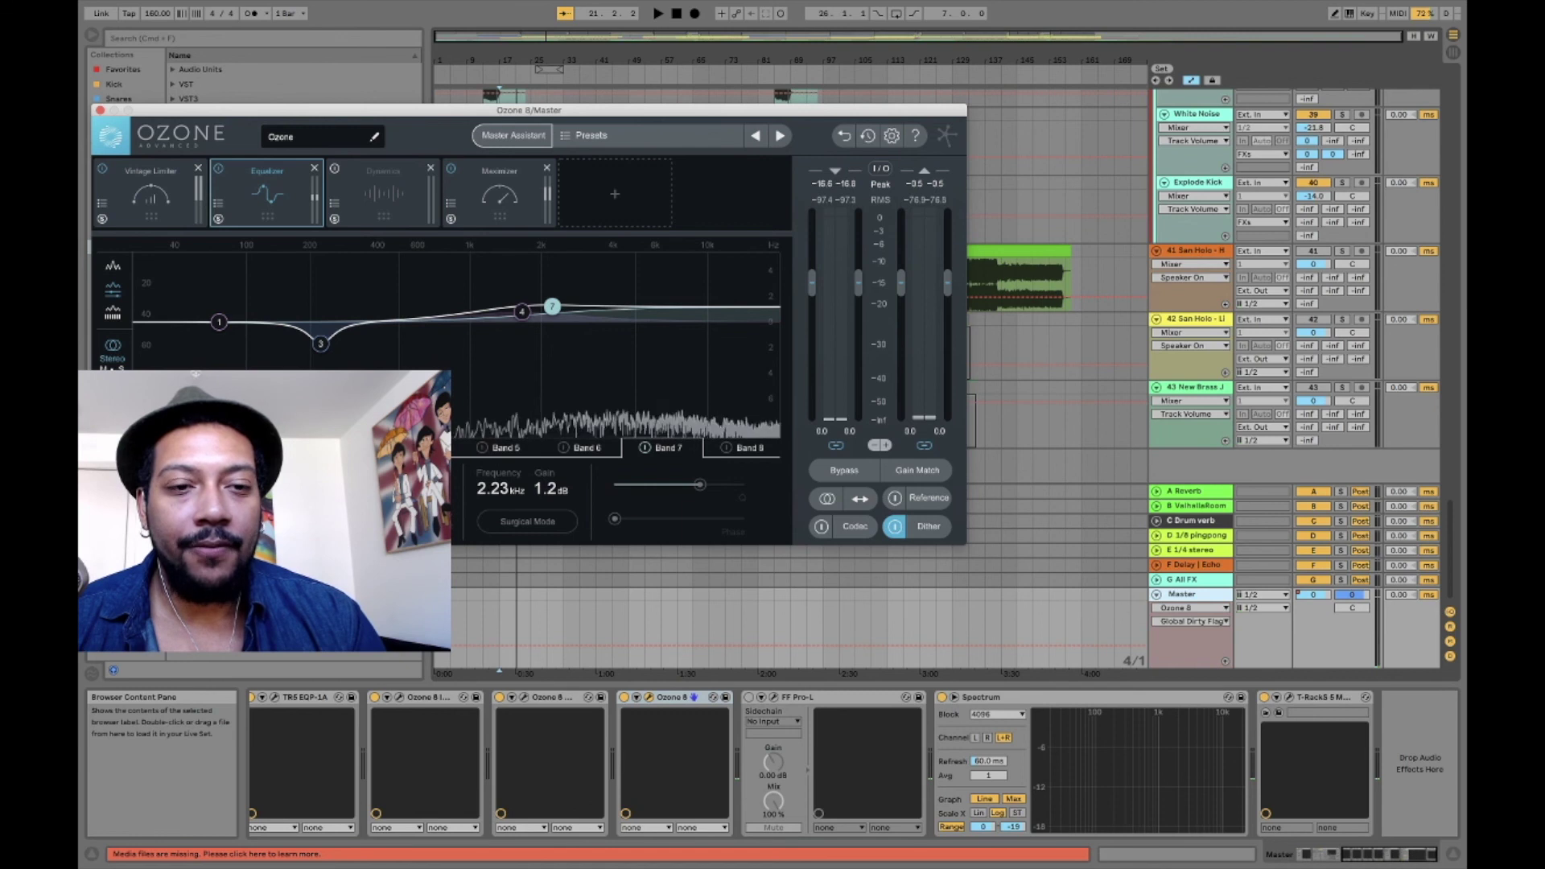
click(400, 448)
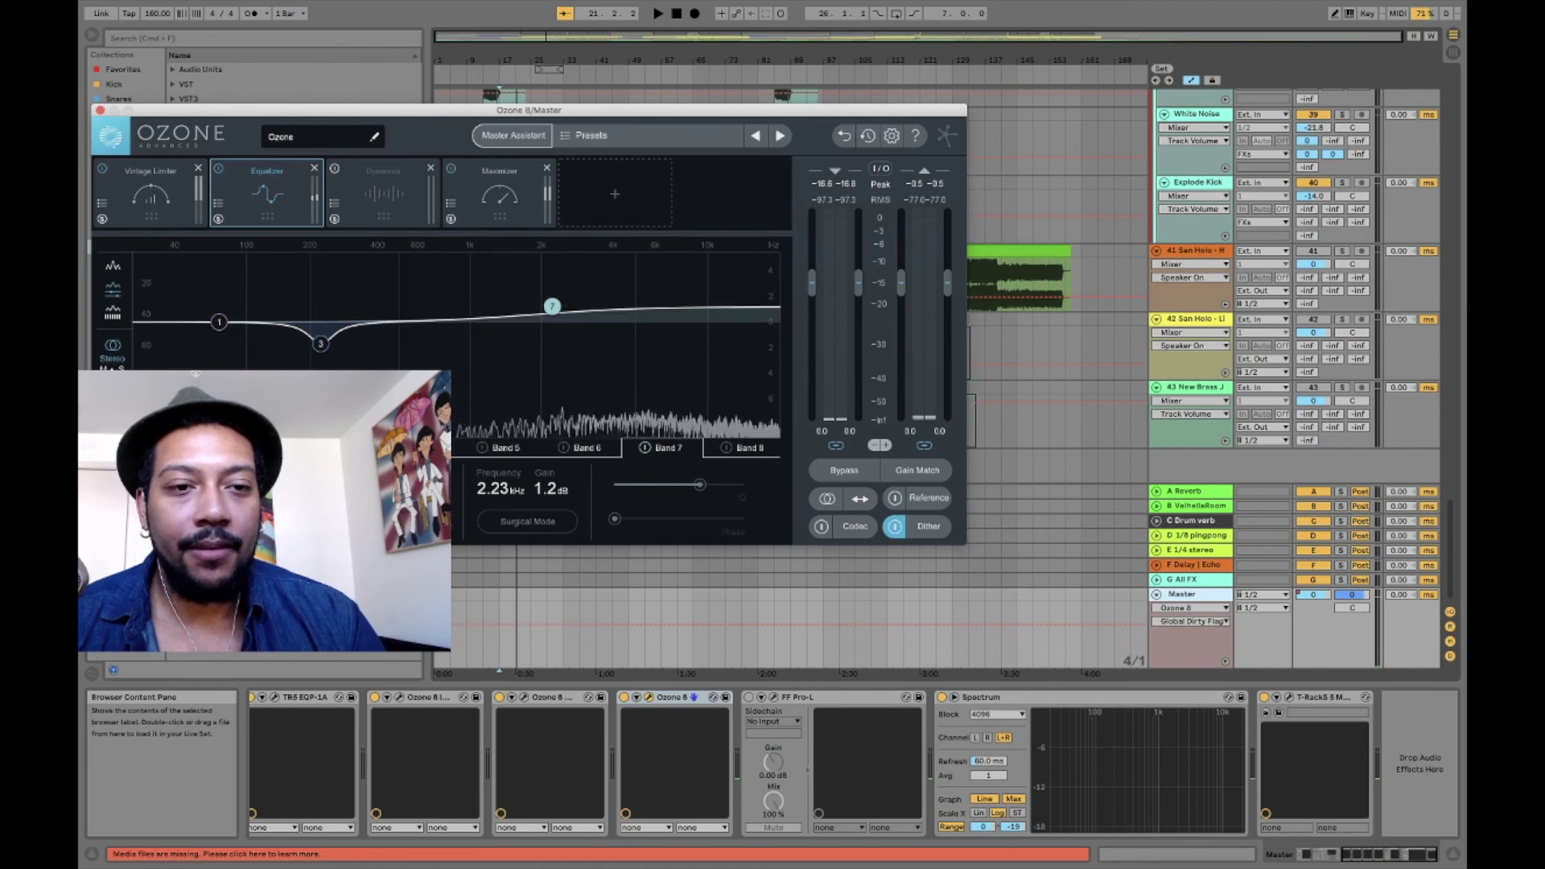
click(318, 448)
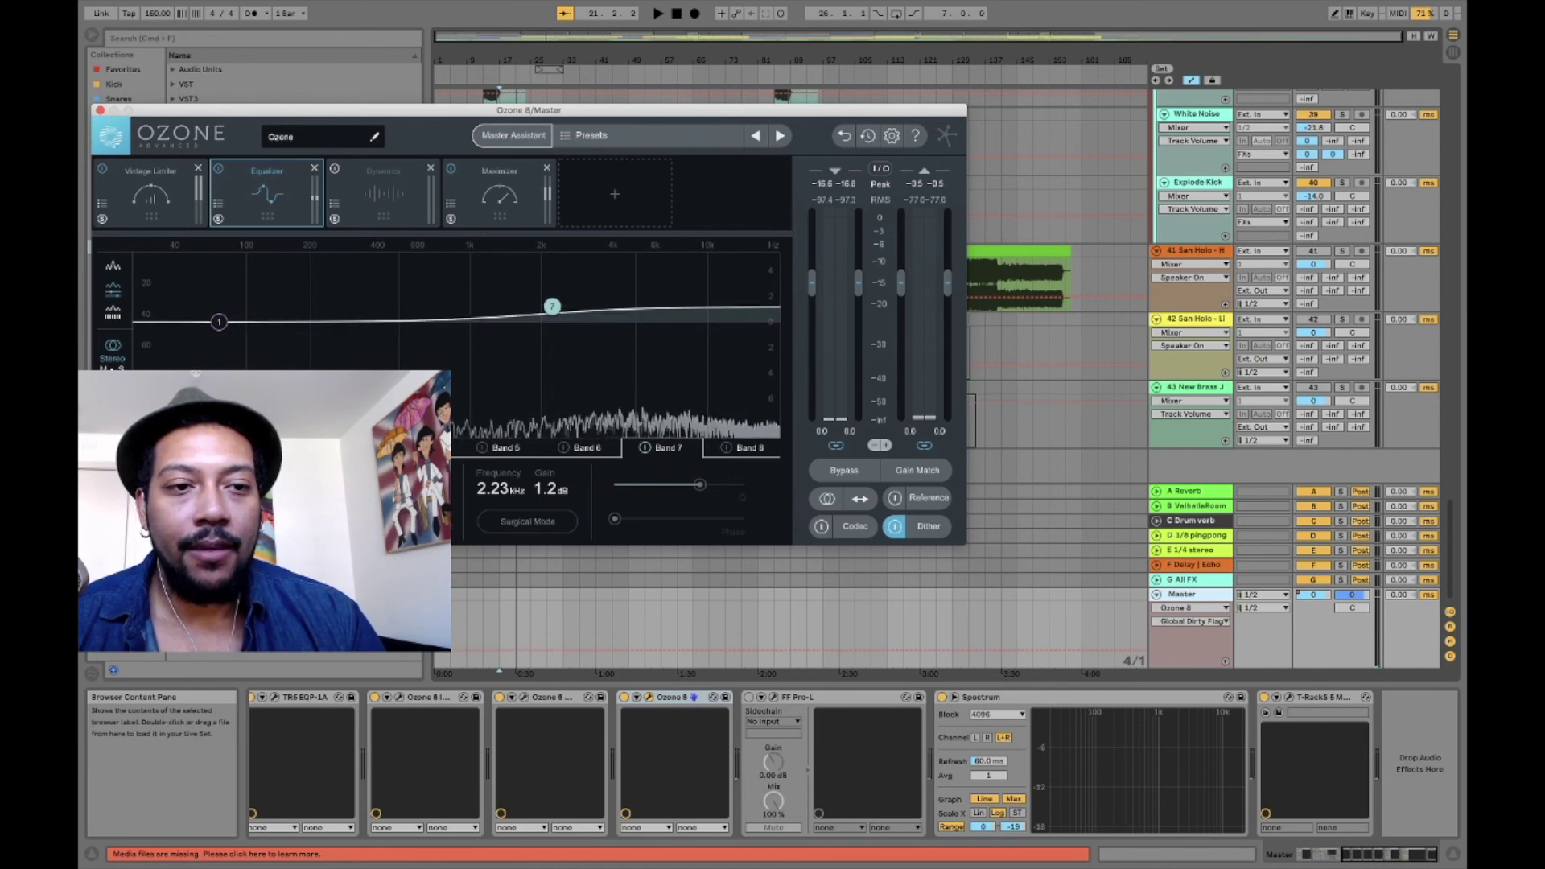
click(157, 448)
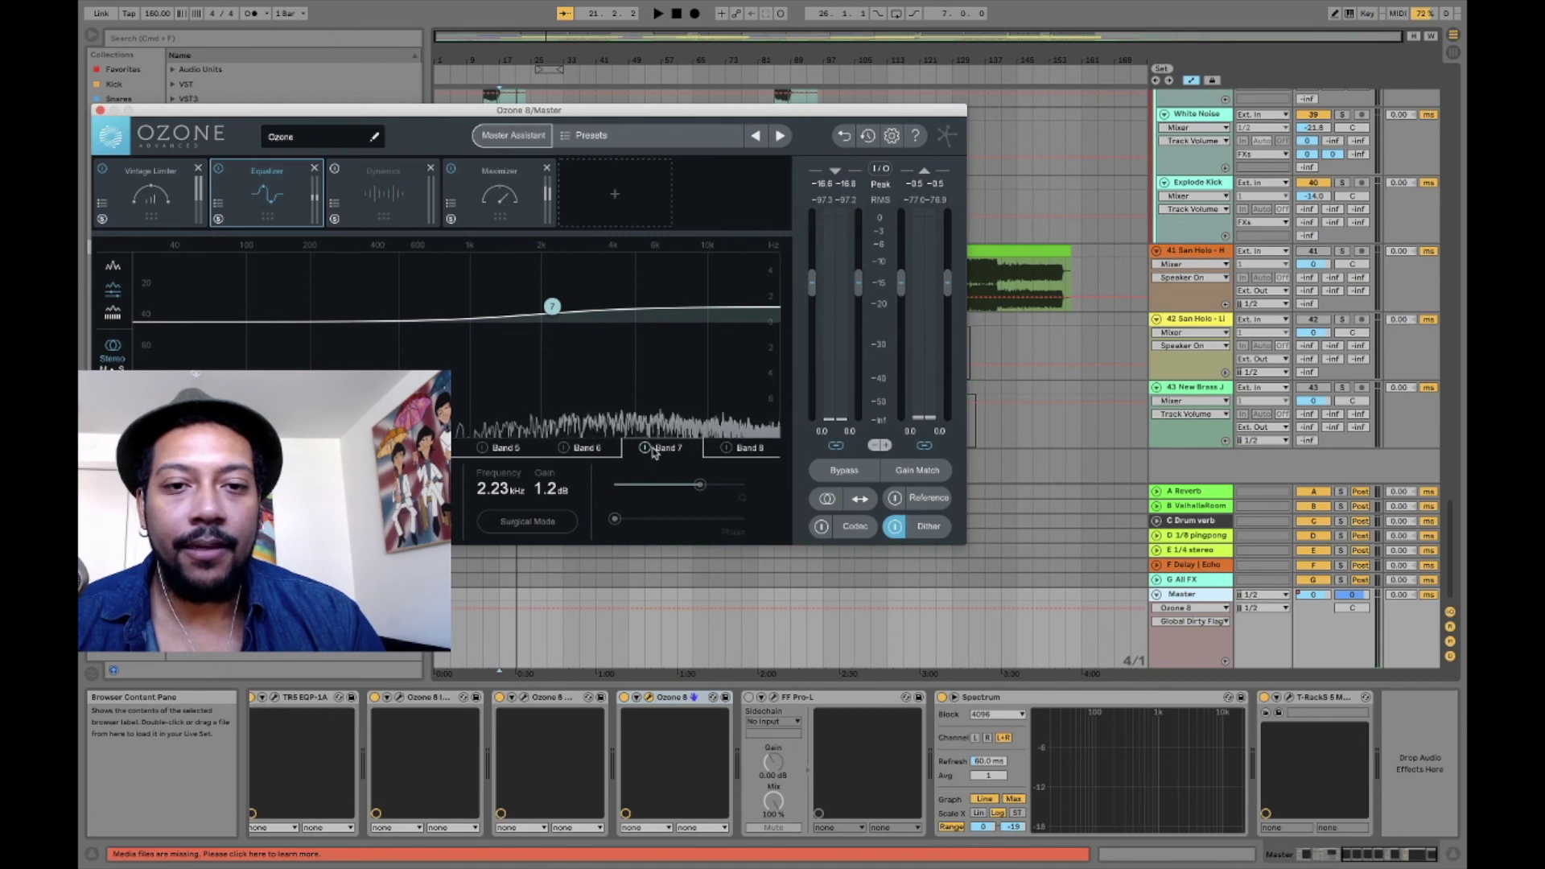
click(646, 449)
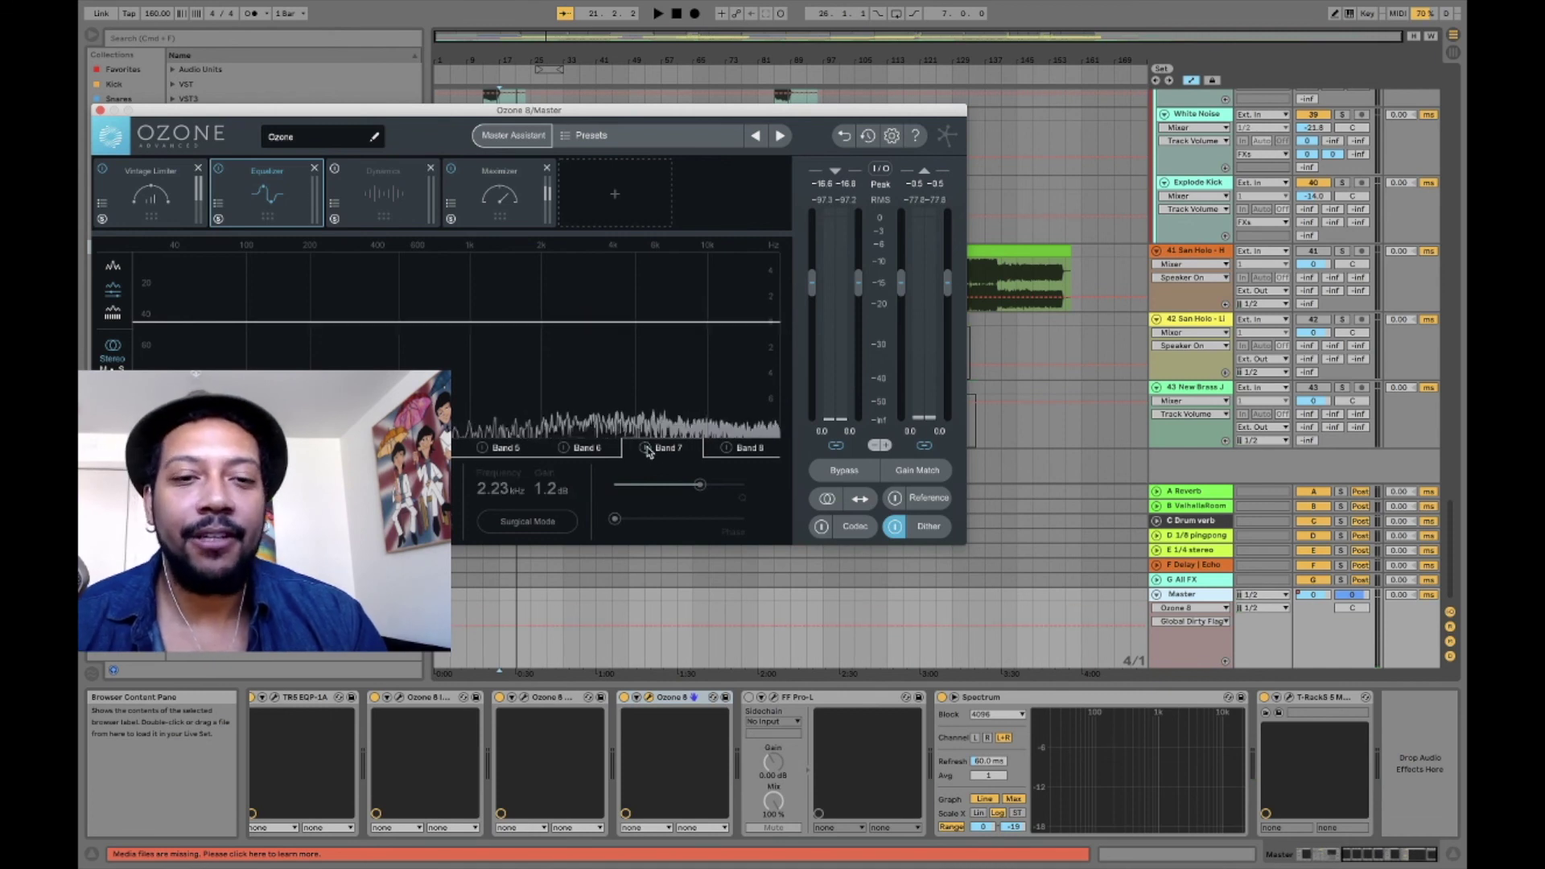
- Play the track and re-enable Equalizer Bands 7 and 4 during playback to hear the high boosts
key(space)
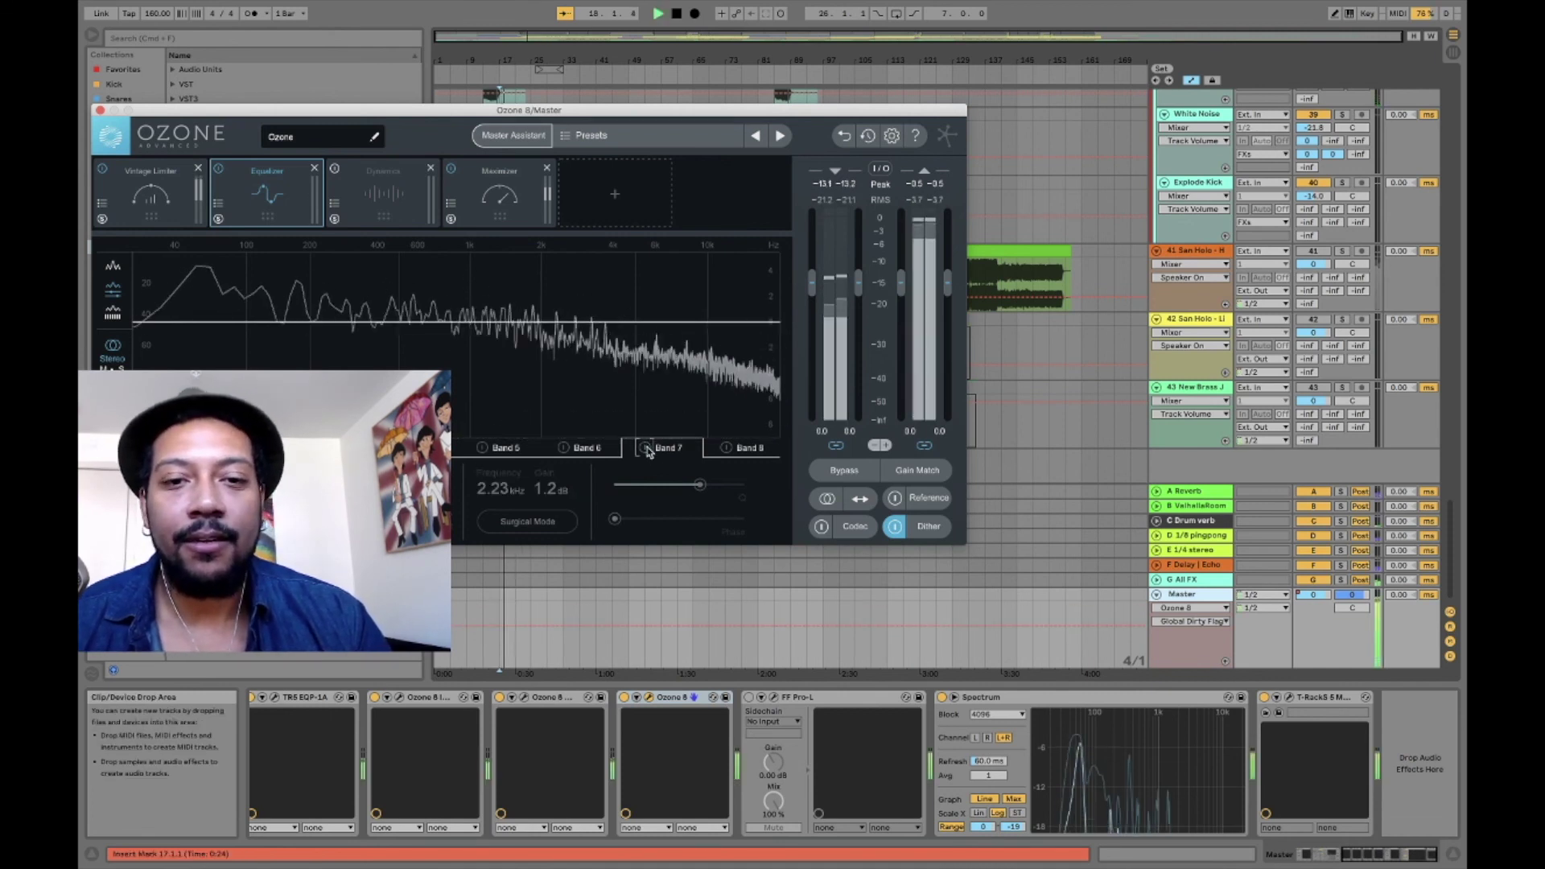
click(647, 449)
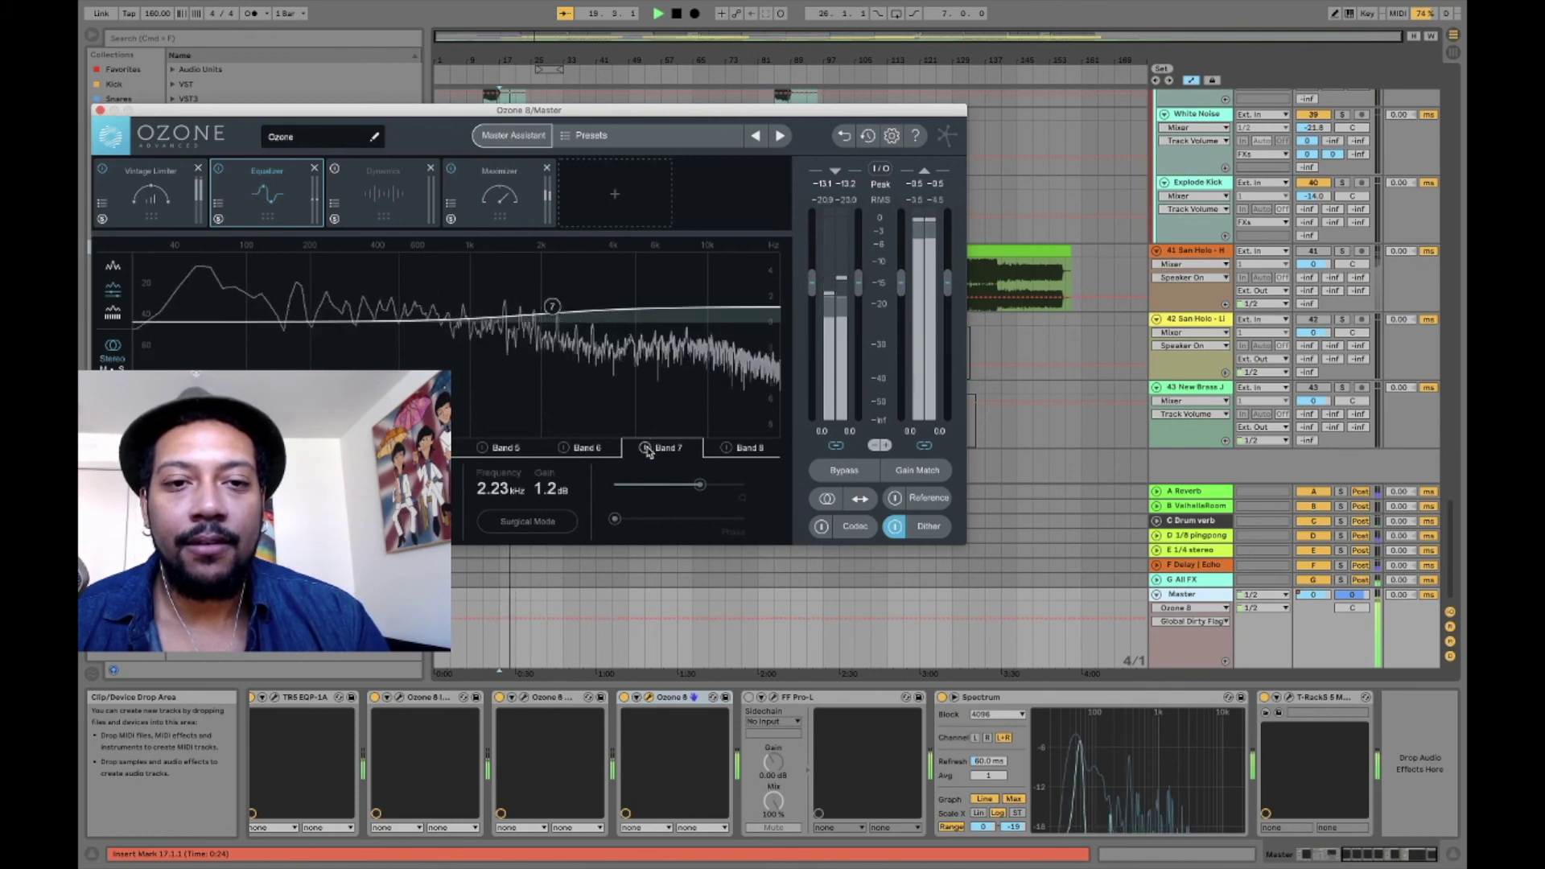
click(484, 449)
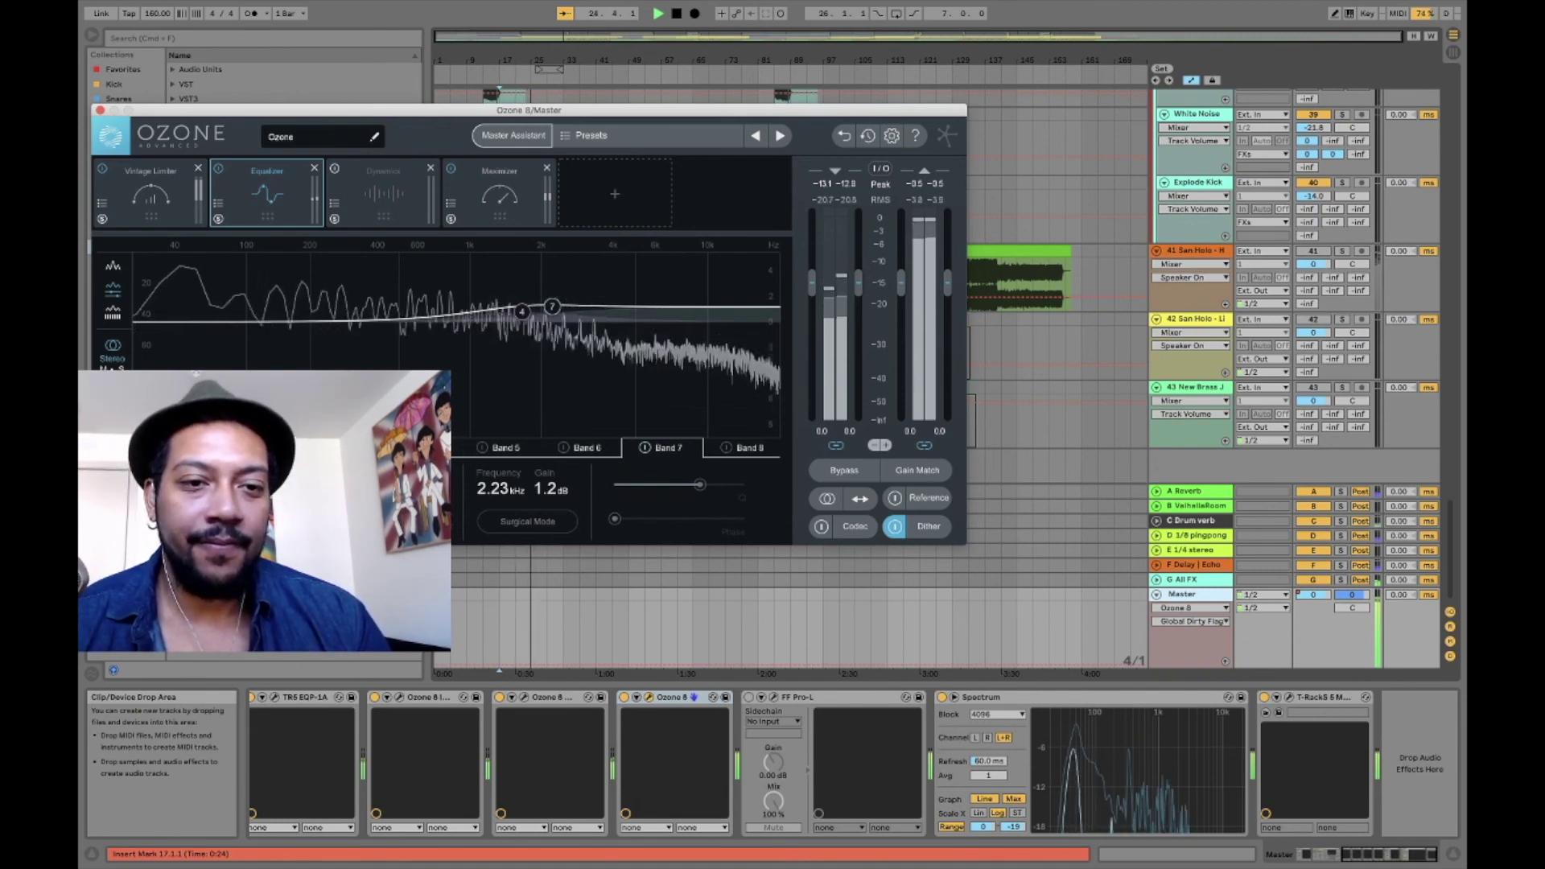
key(space)
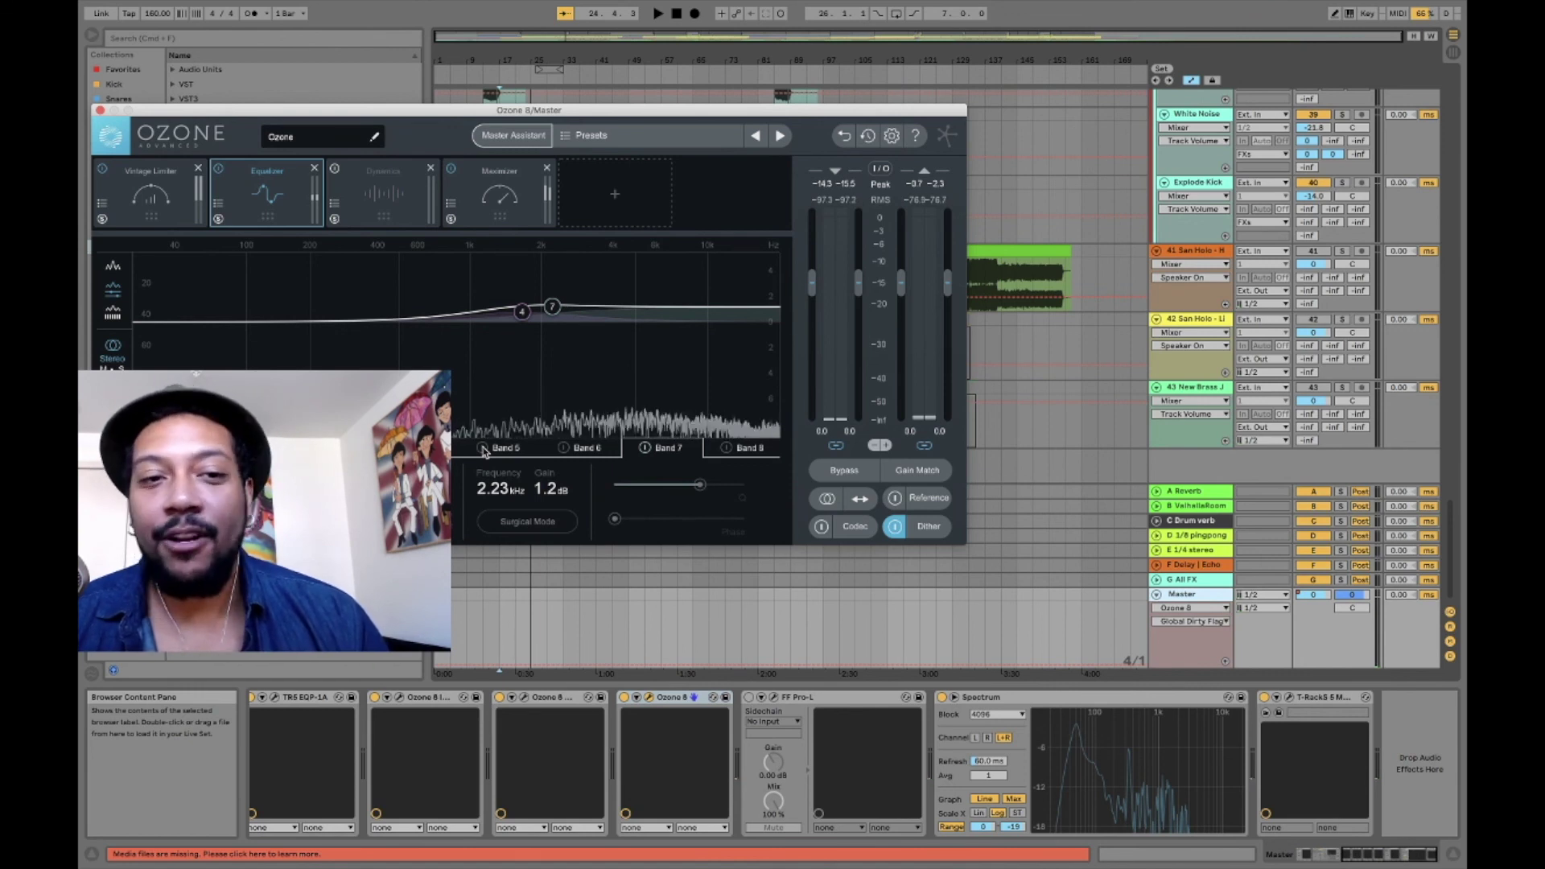
- Re-enable Equalizer Bands 5 and 3 while the track plays and select each node to review its cut
click(483, 448)
key(space)
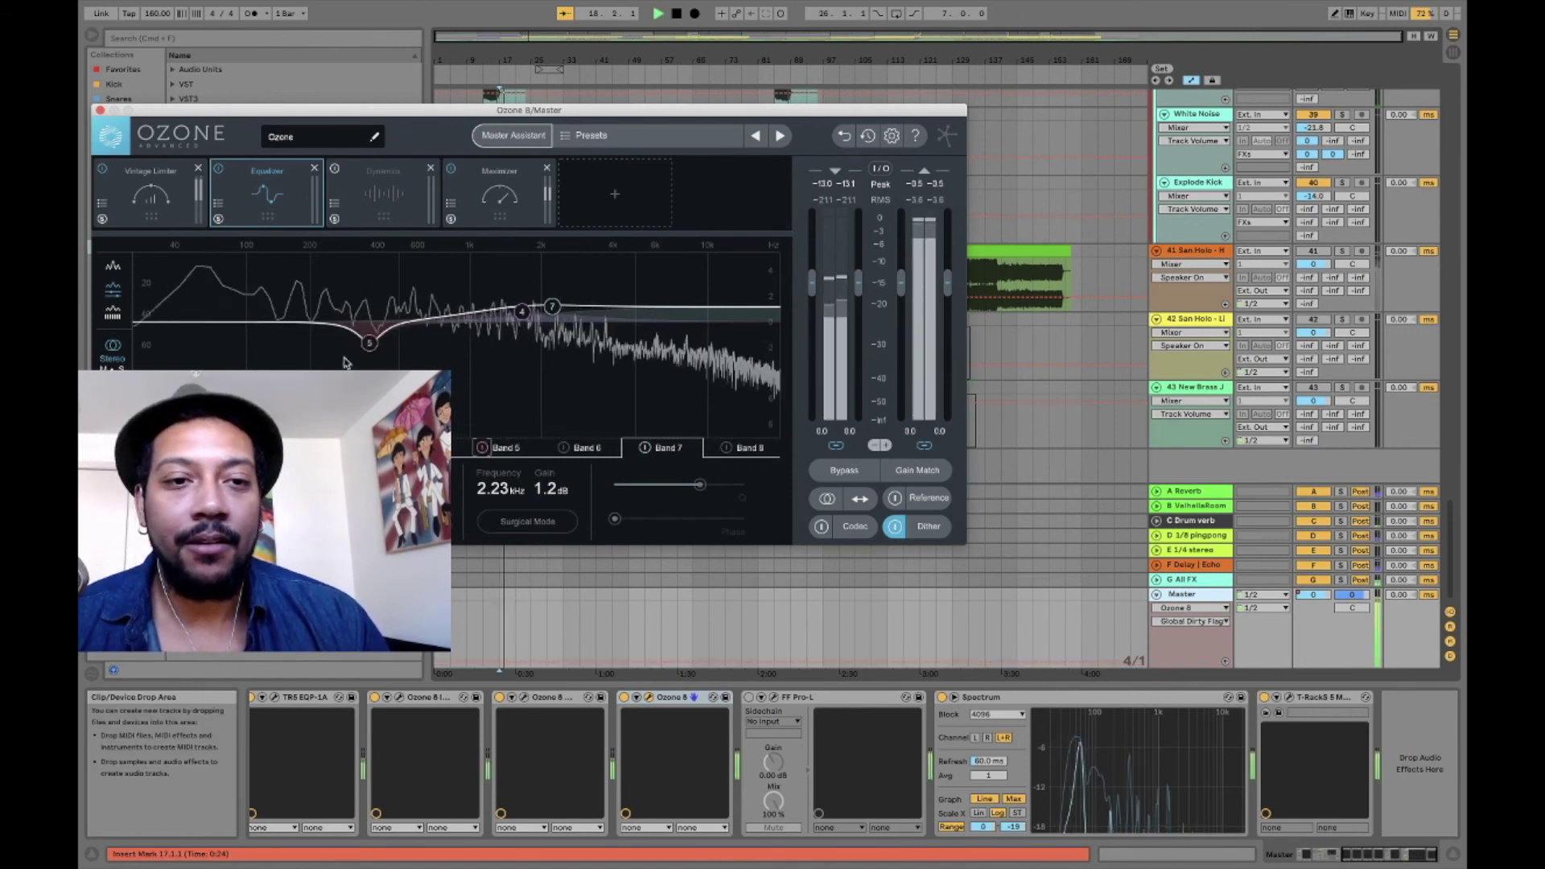
click(369, 343)
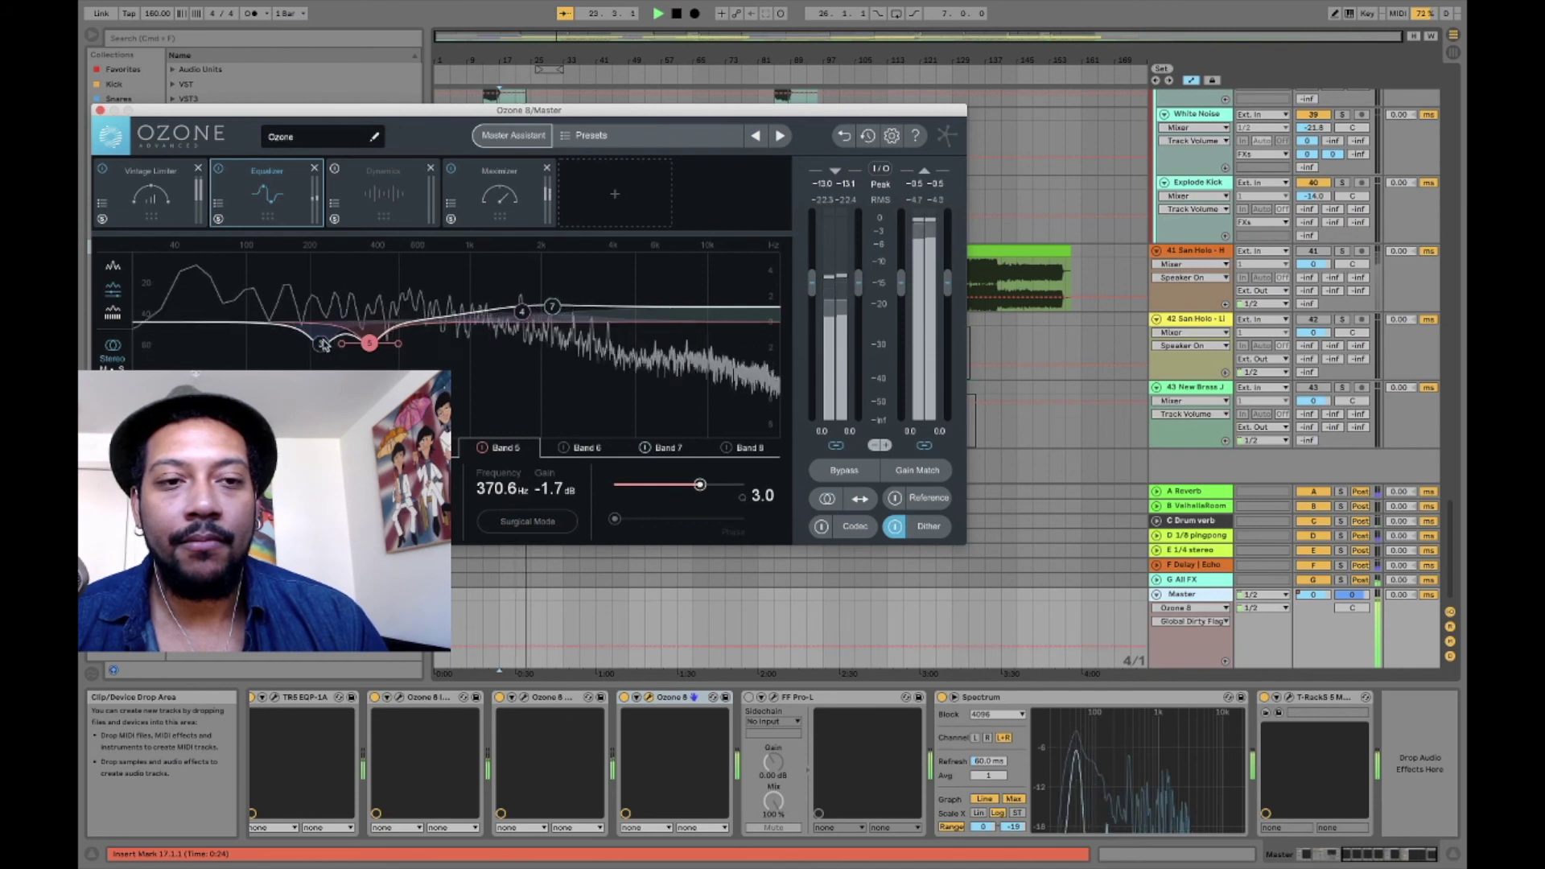
click(321, 346)
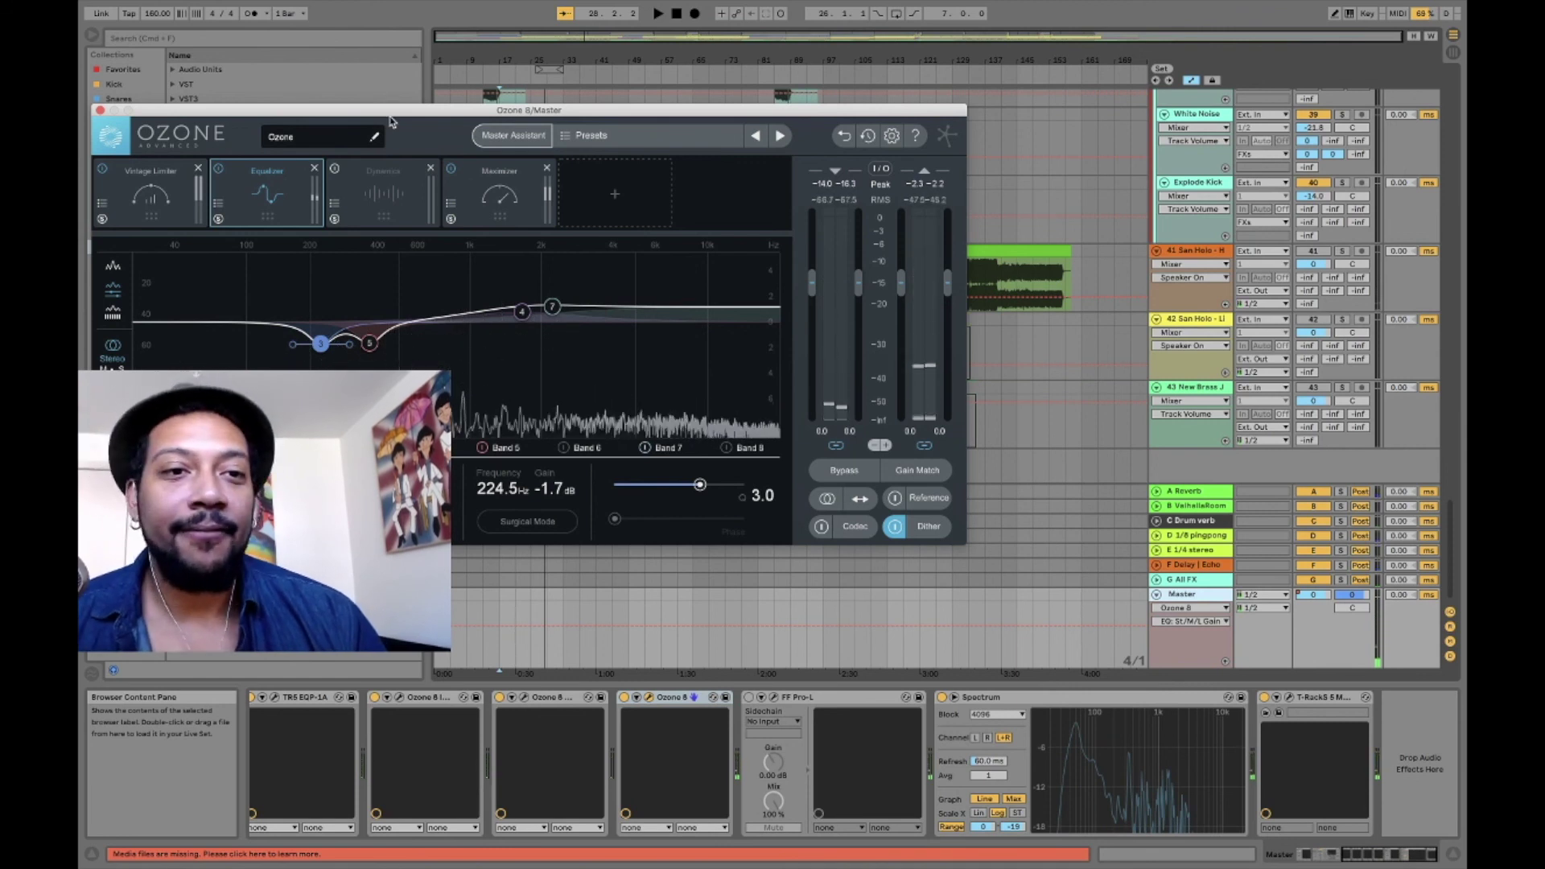
- Activate the Dynamics module, play the track through its multiband compression and return to the Maximizer module
click(378, 176)
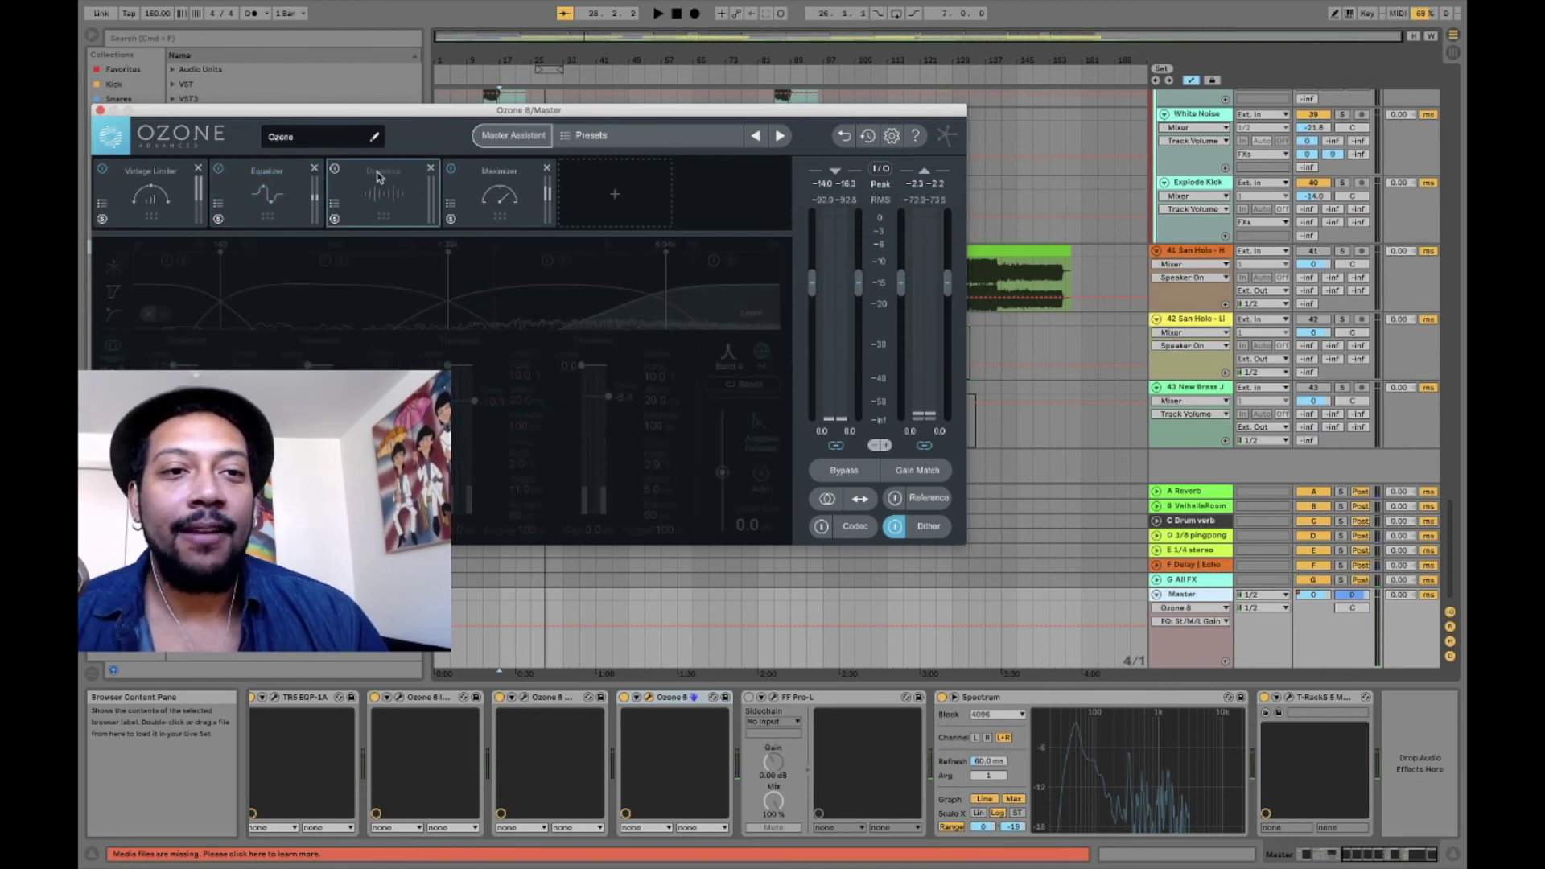
click(335, 171)
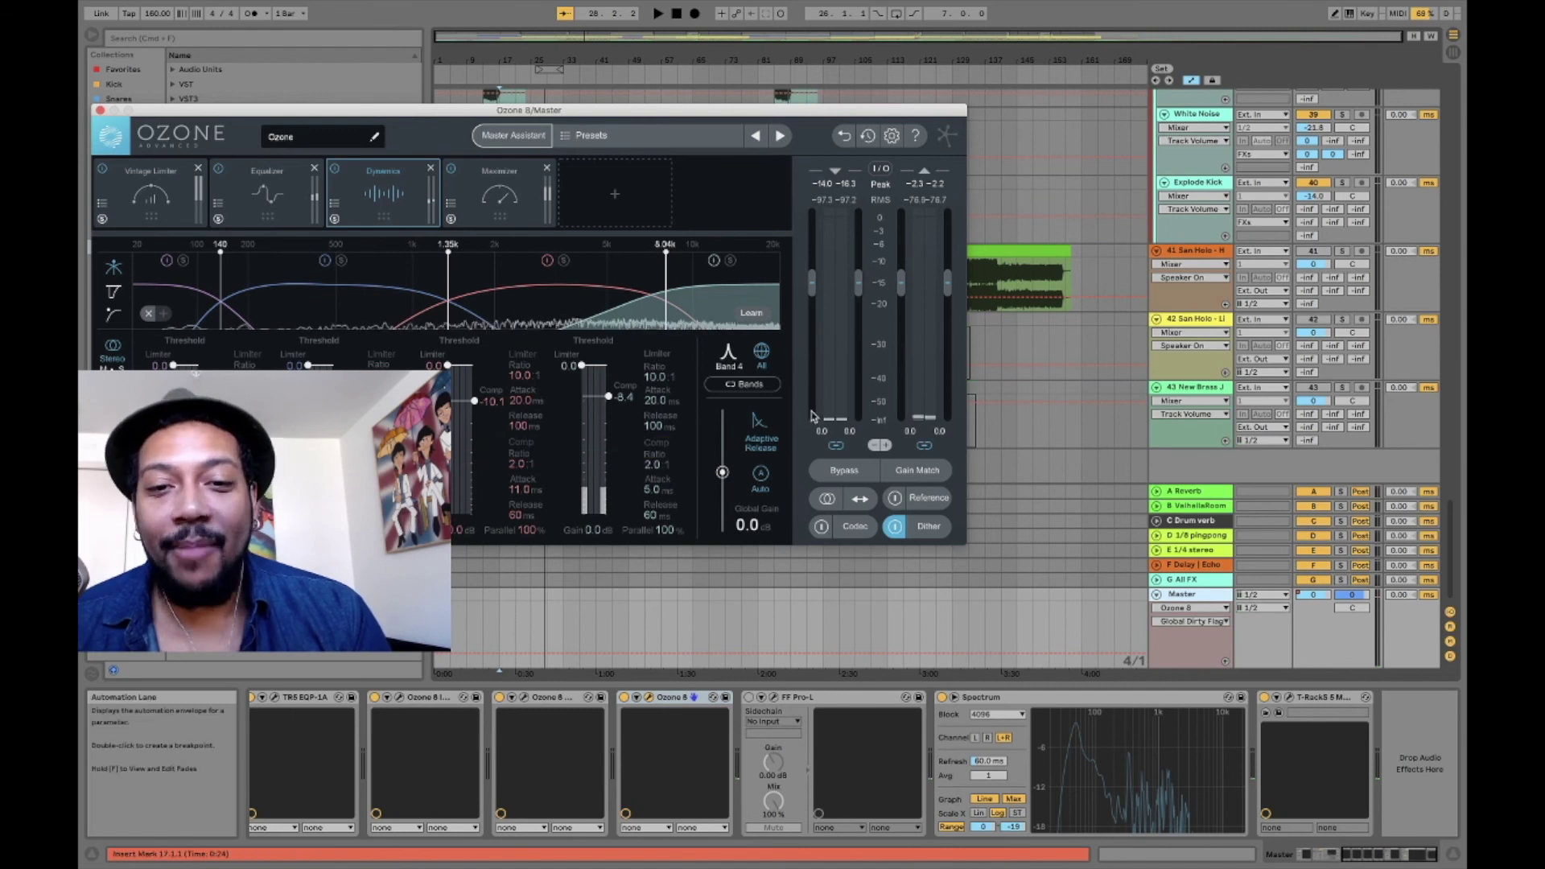
key(space)
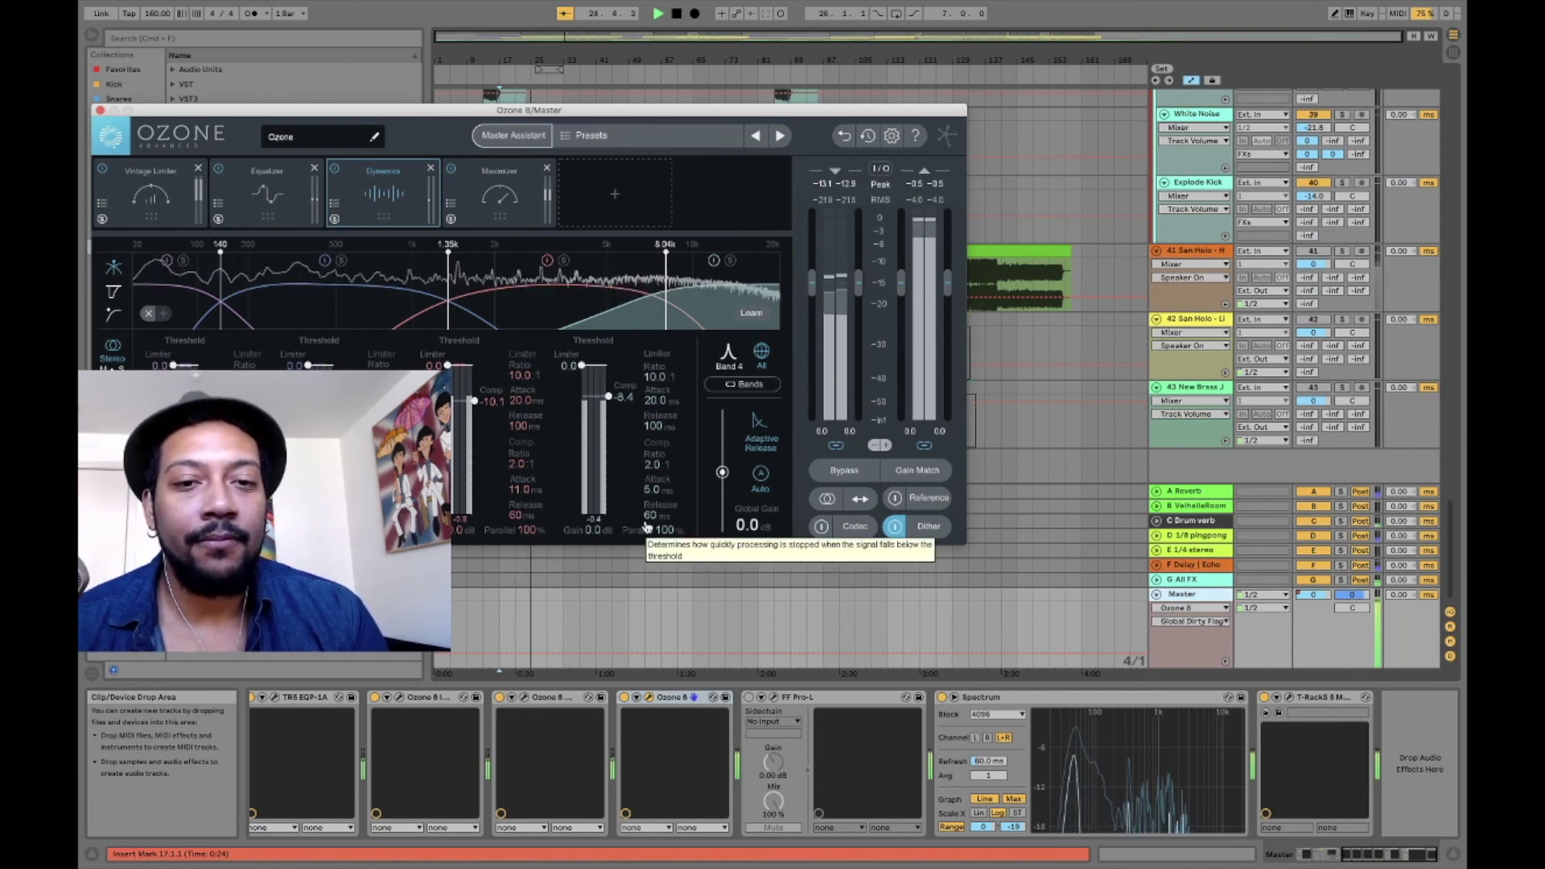
key(space)
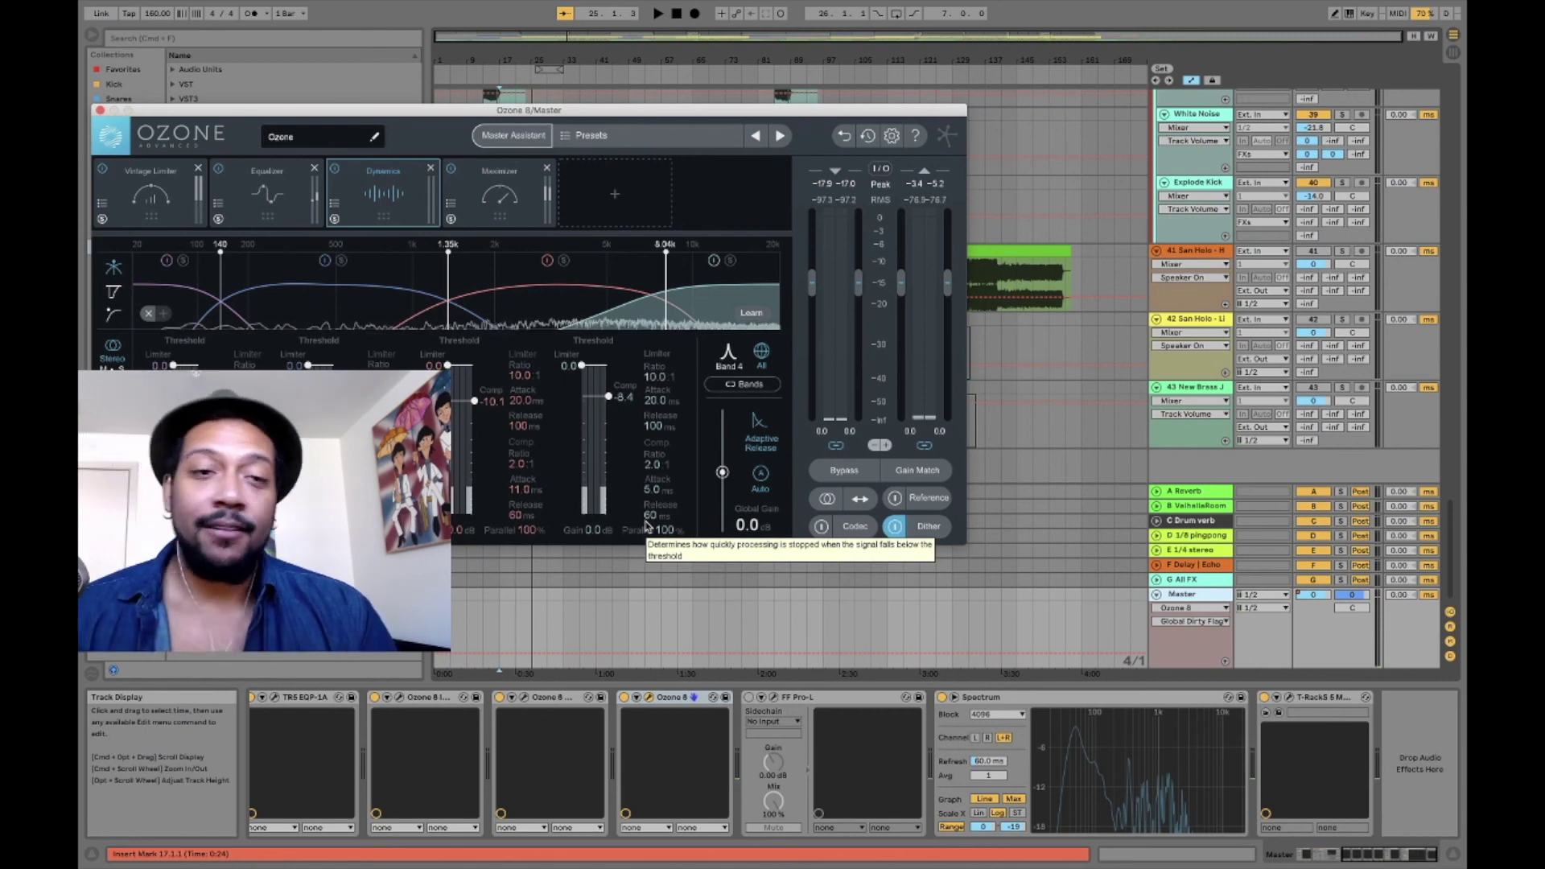
click(488, 171)
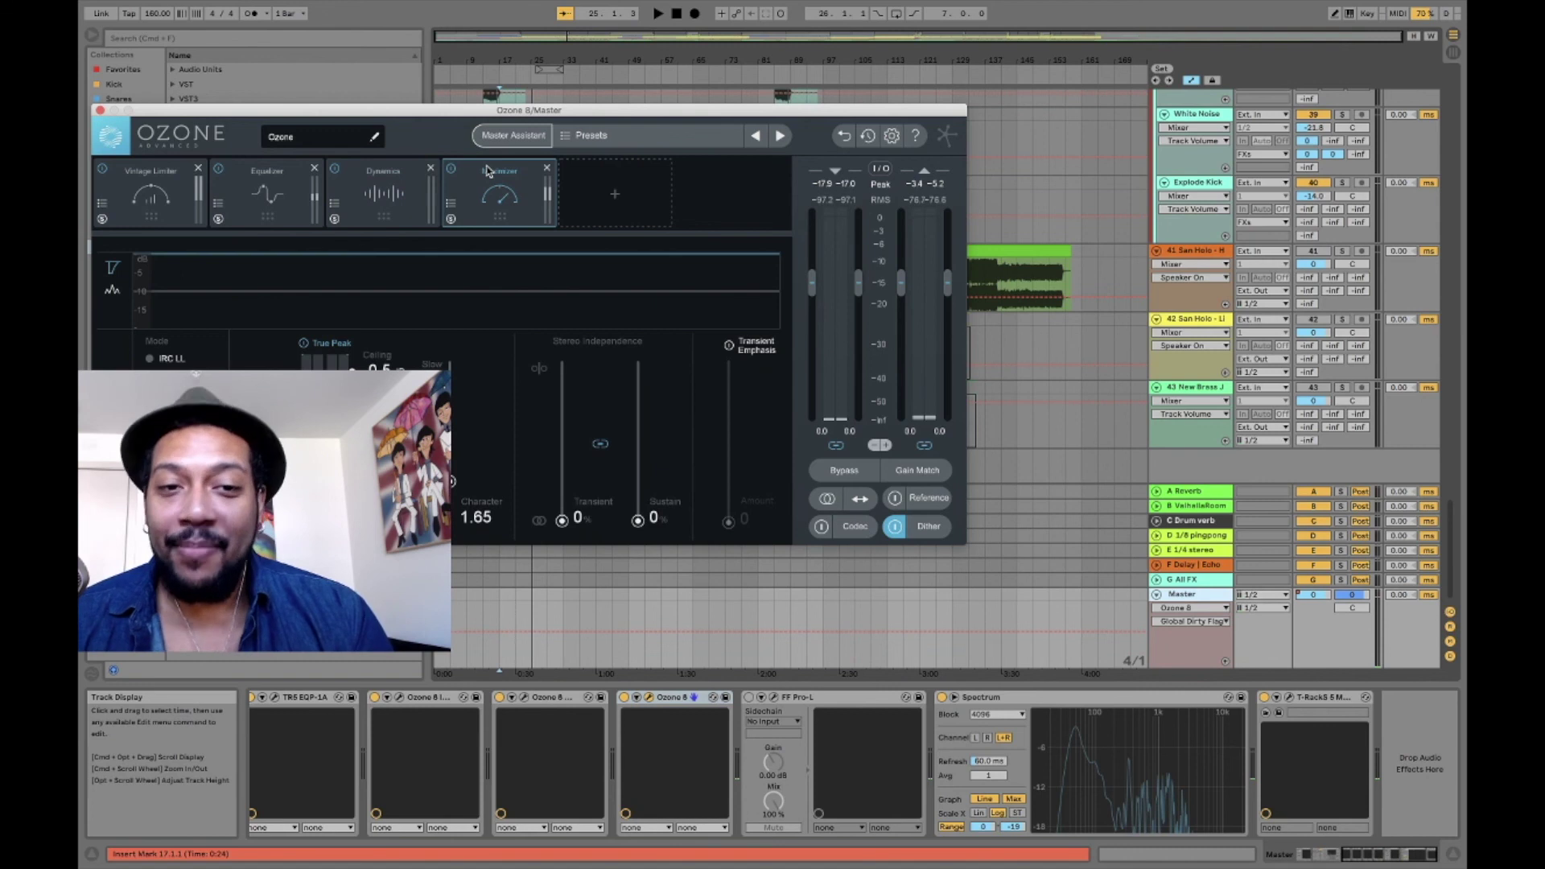